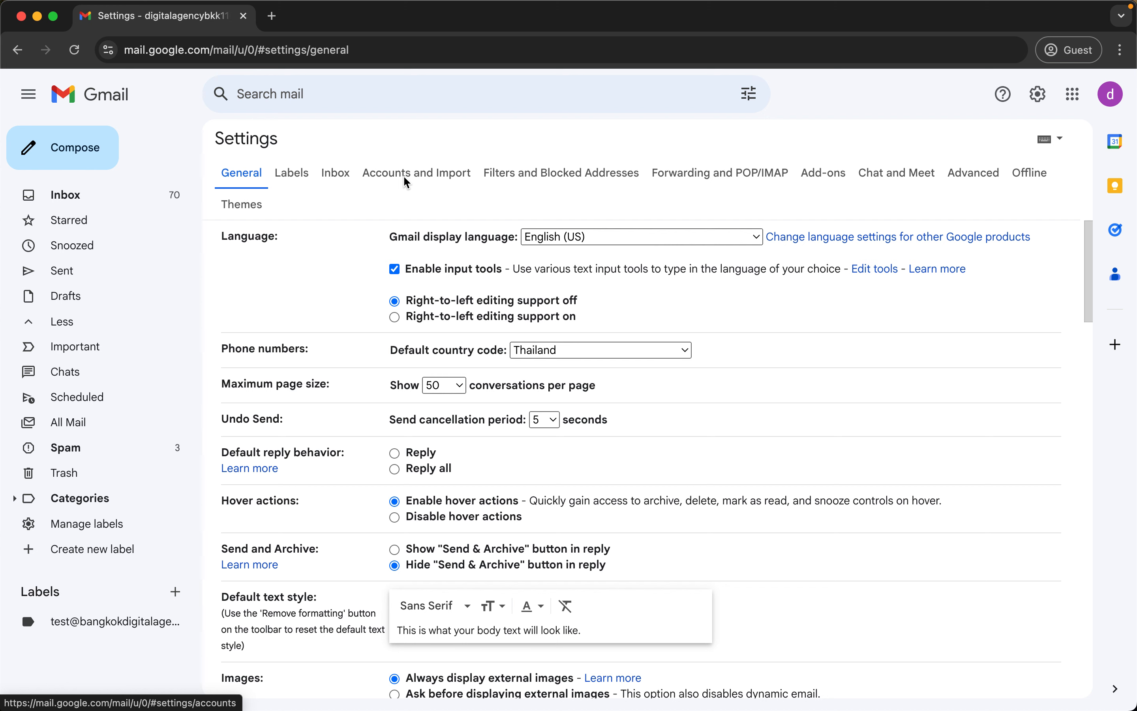
Under Accounts and Import, start 'Add a mail account' in the 'Check mail from other accounts' section.
click(405, 179)
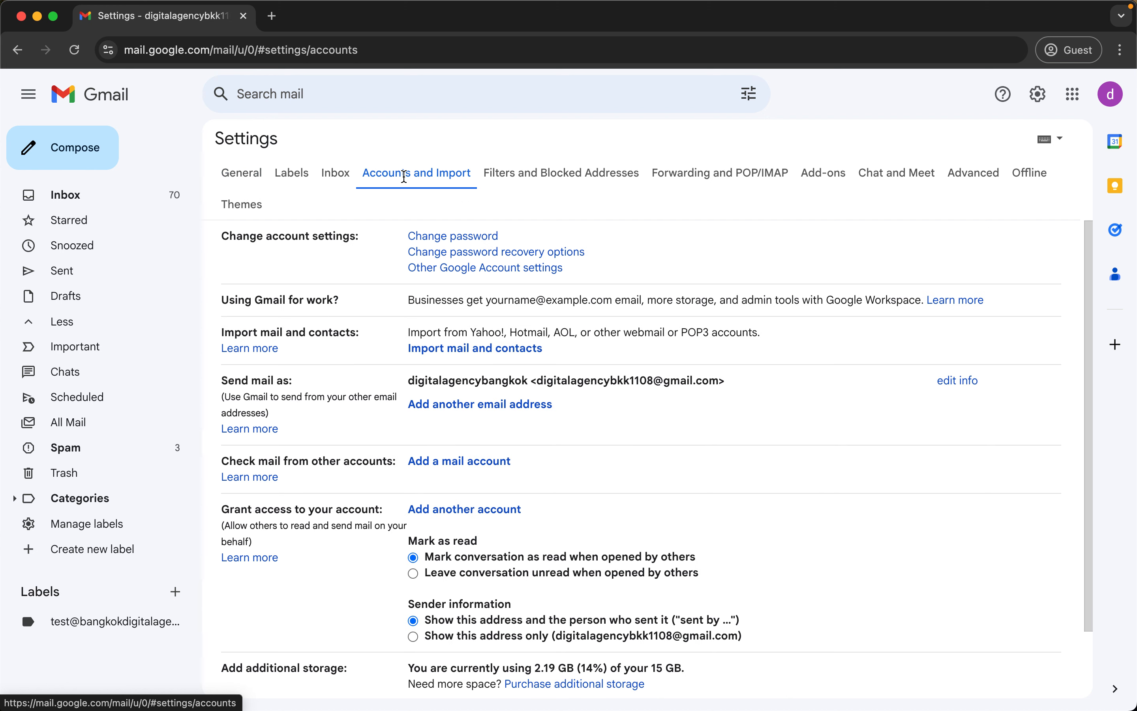
triple_click(301, 464)
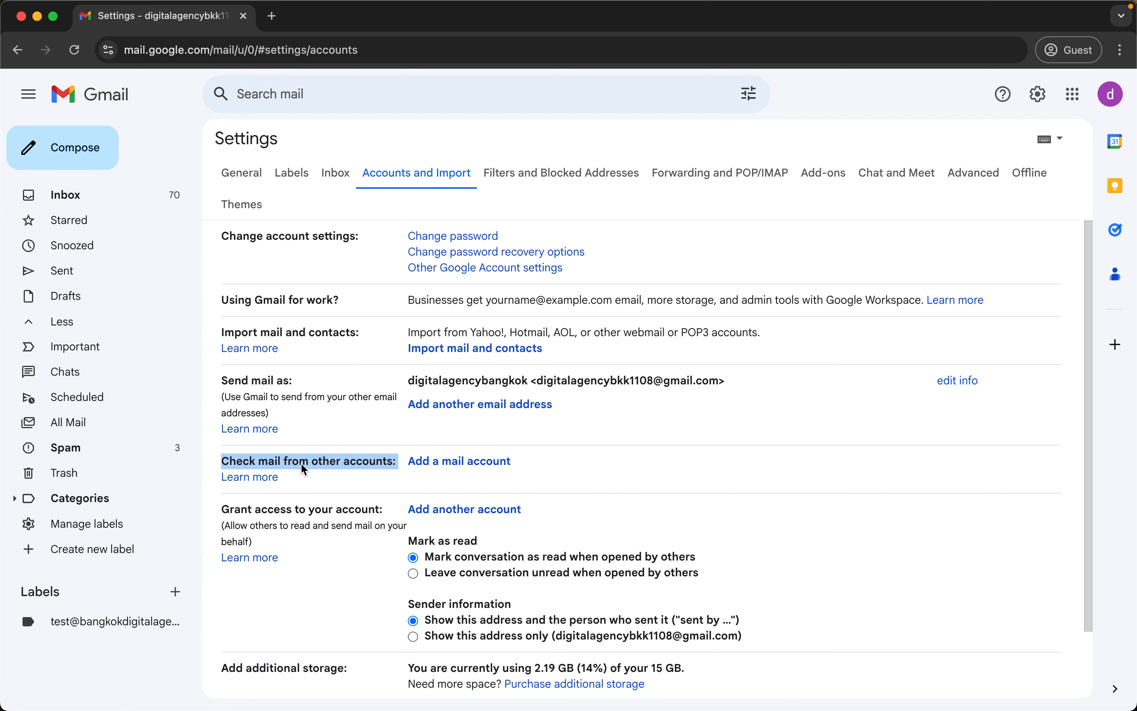
click(443, 463)
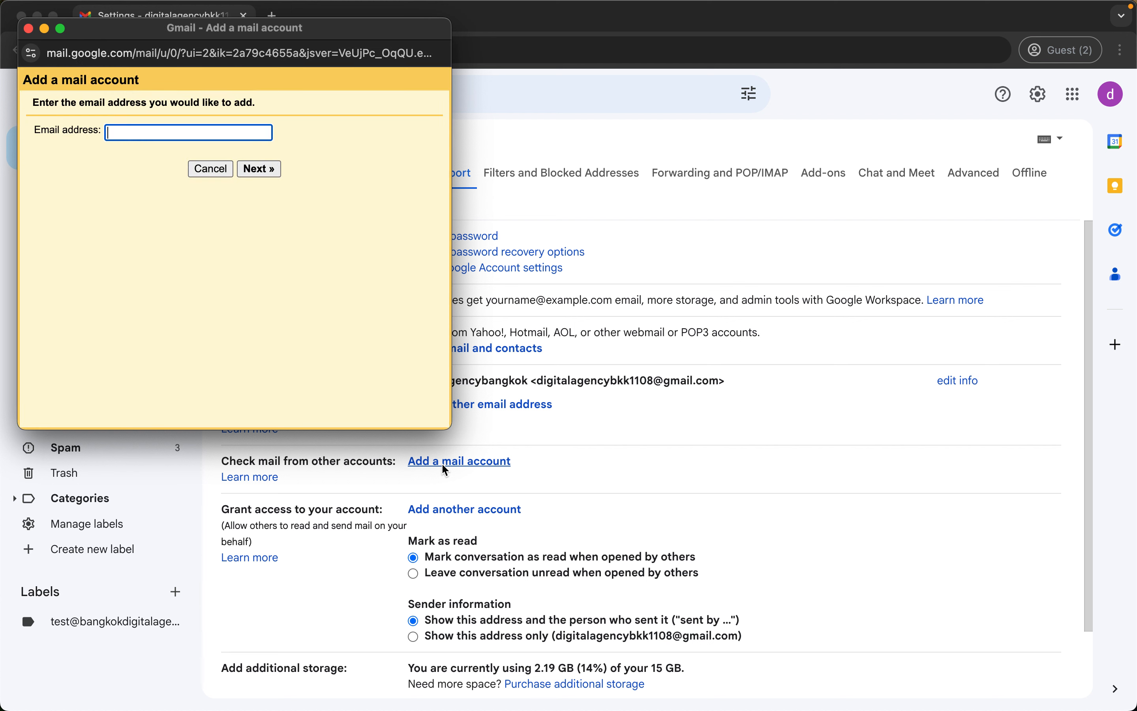
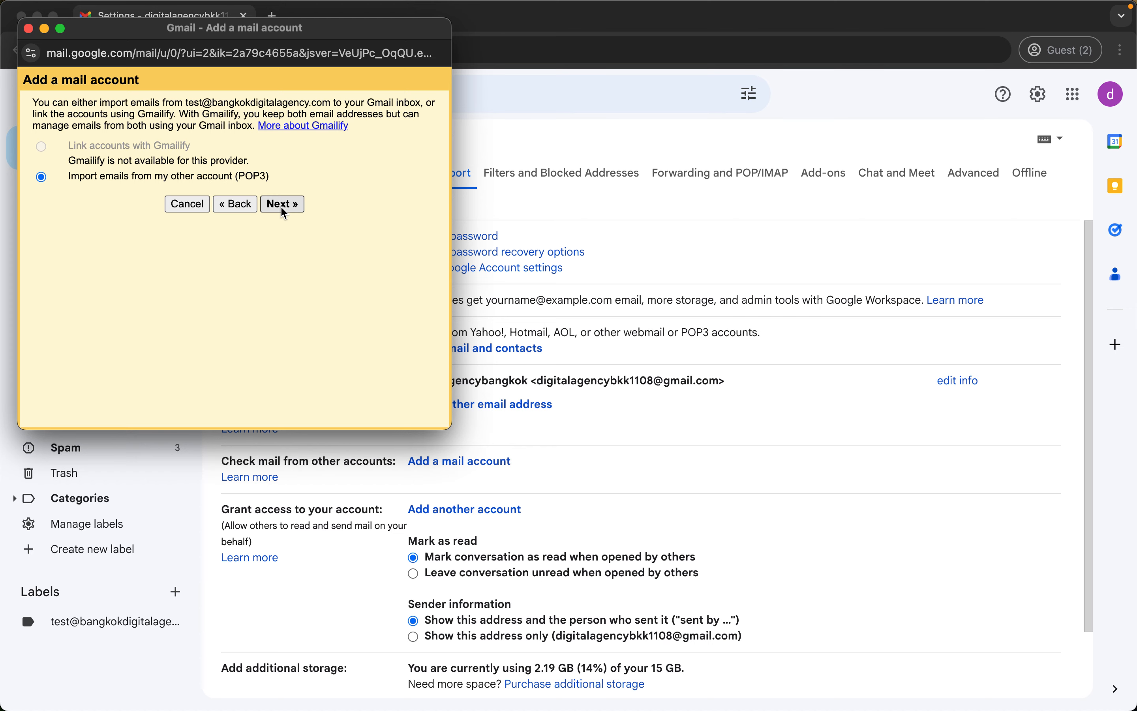
Continue with the POP3 import, paste the full e-mail address as username, then switch to the saved notes for the password.
click(282, 205)
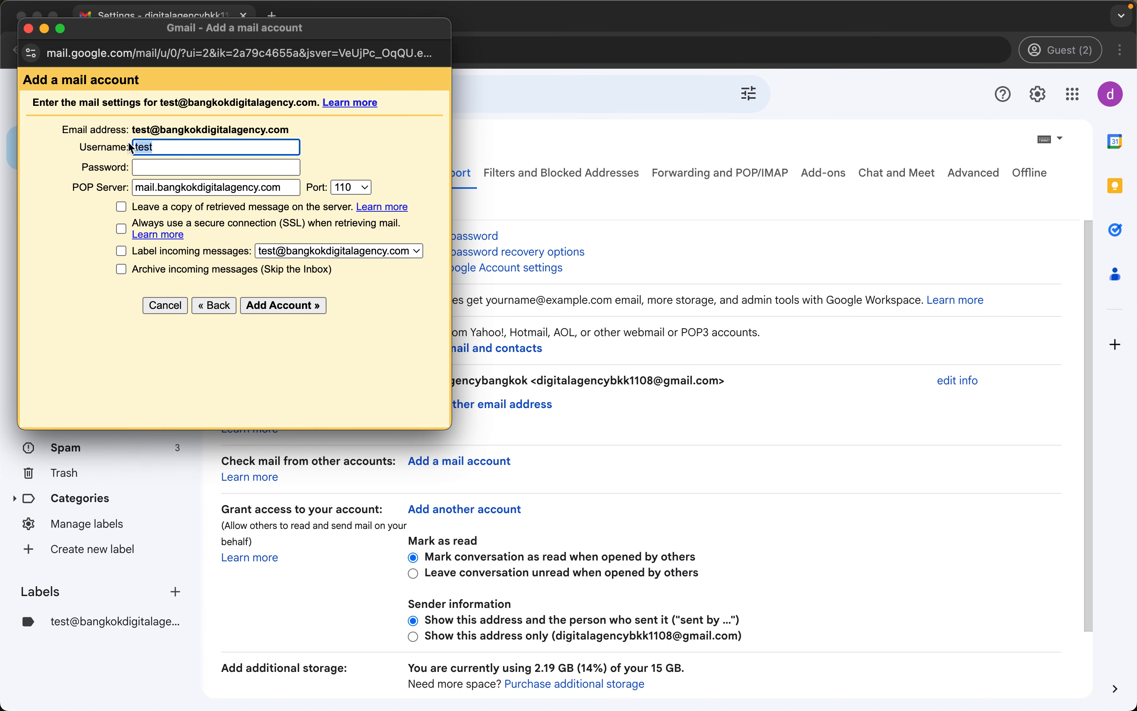
key(super+v)
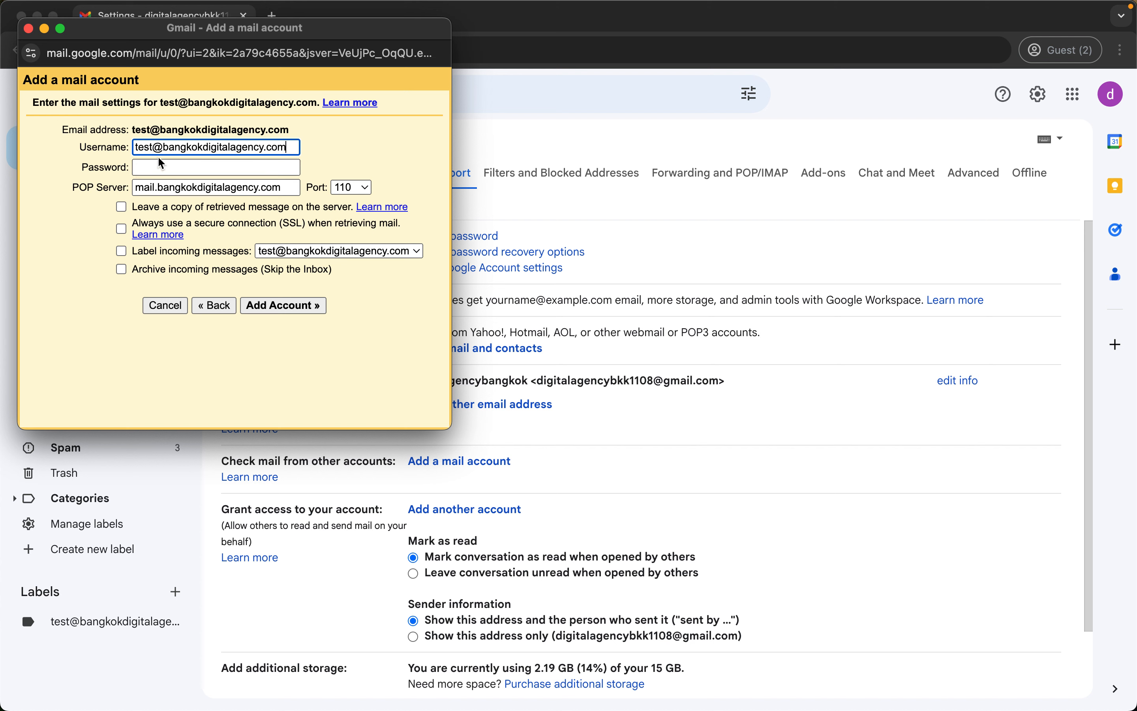
key(super+Tab)
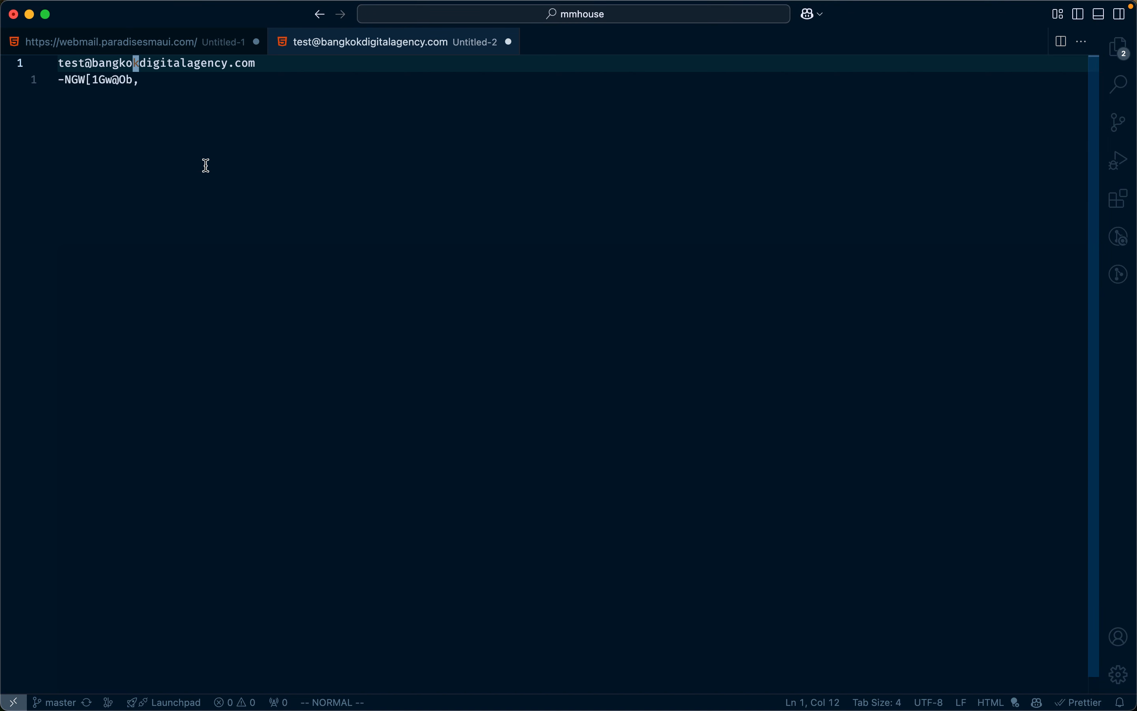
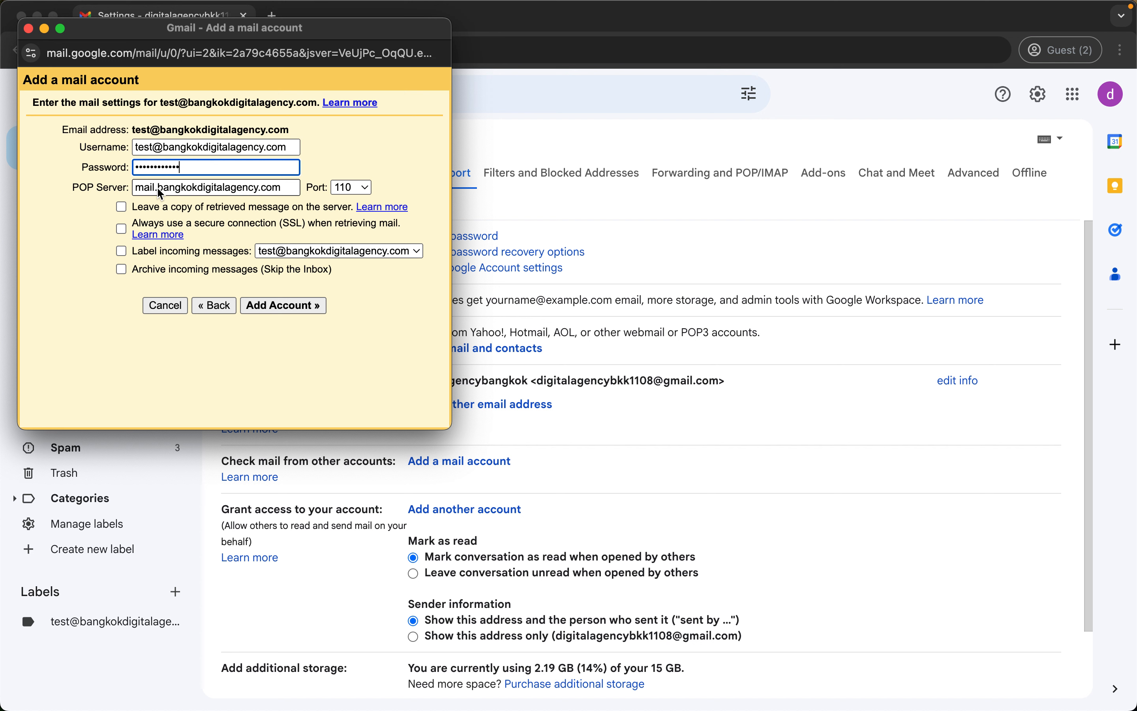
Set the POP server port to 995 and enable SSL for retrieving mail.
drag(159, 192, 285, 194)
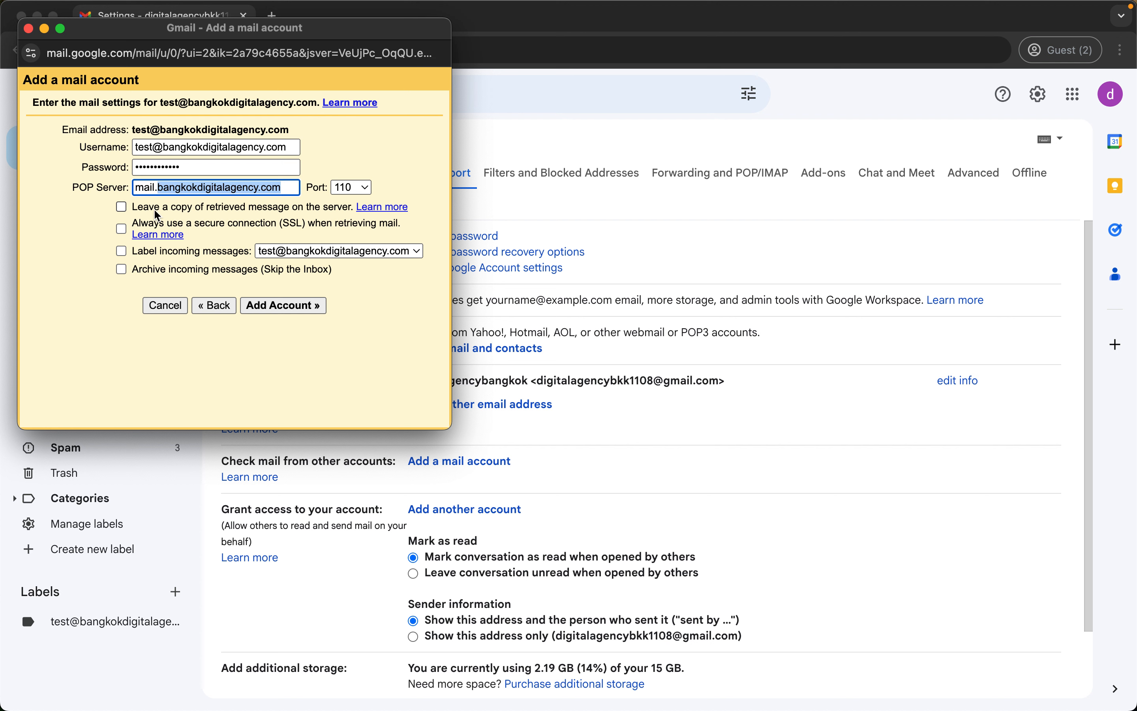
click(353, 187)
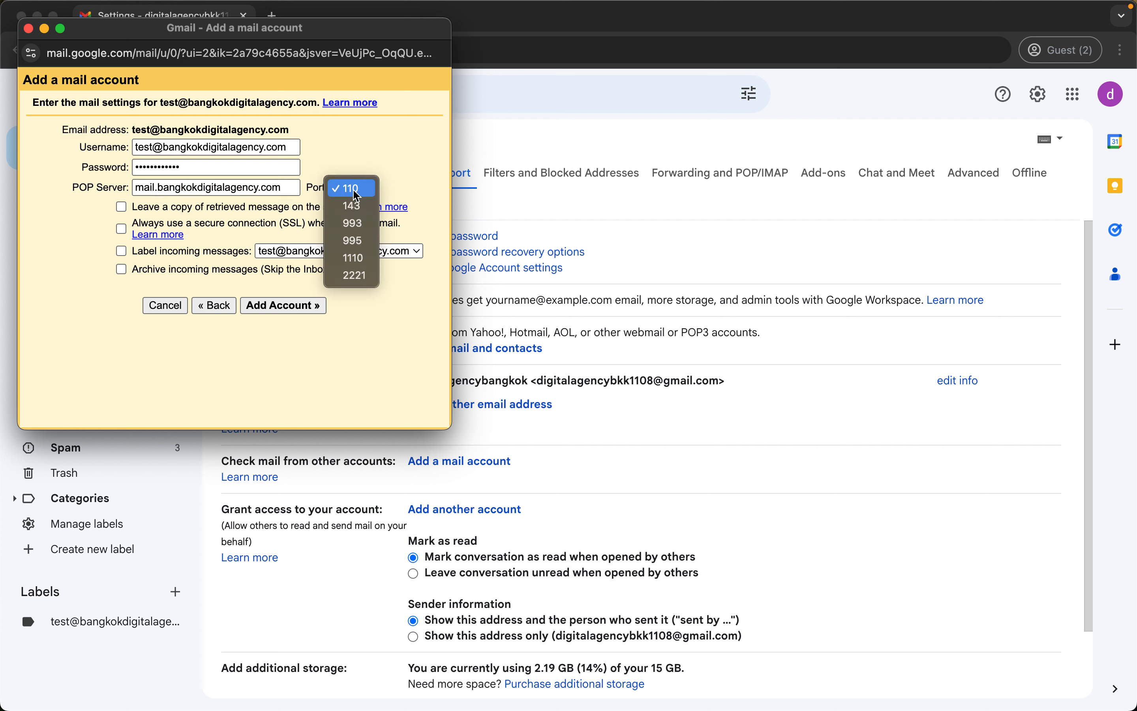
click(356, 247)
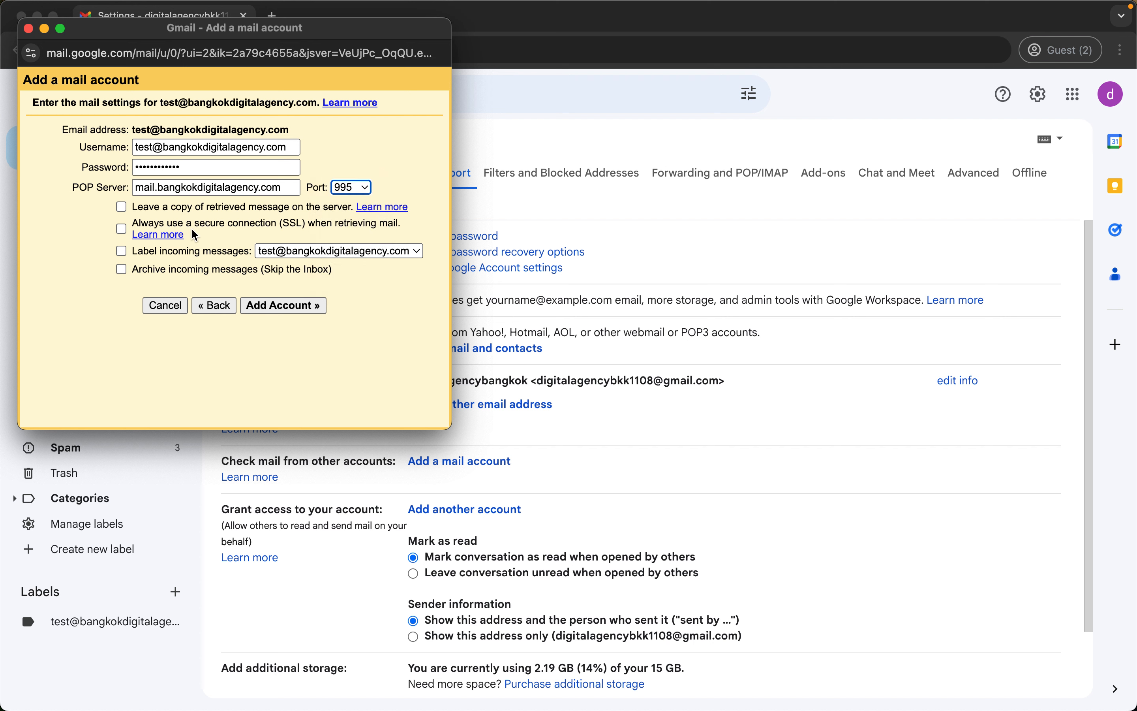
click(121, 231)
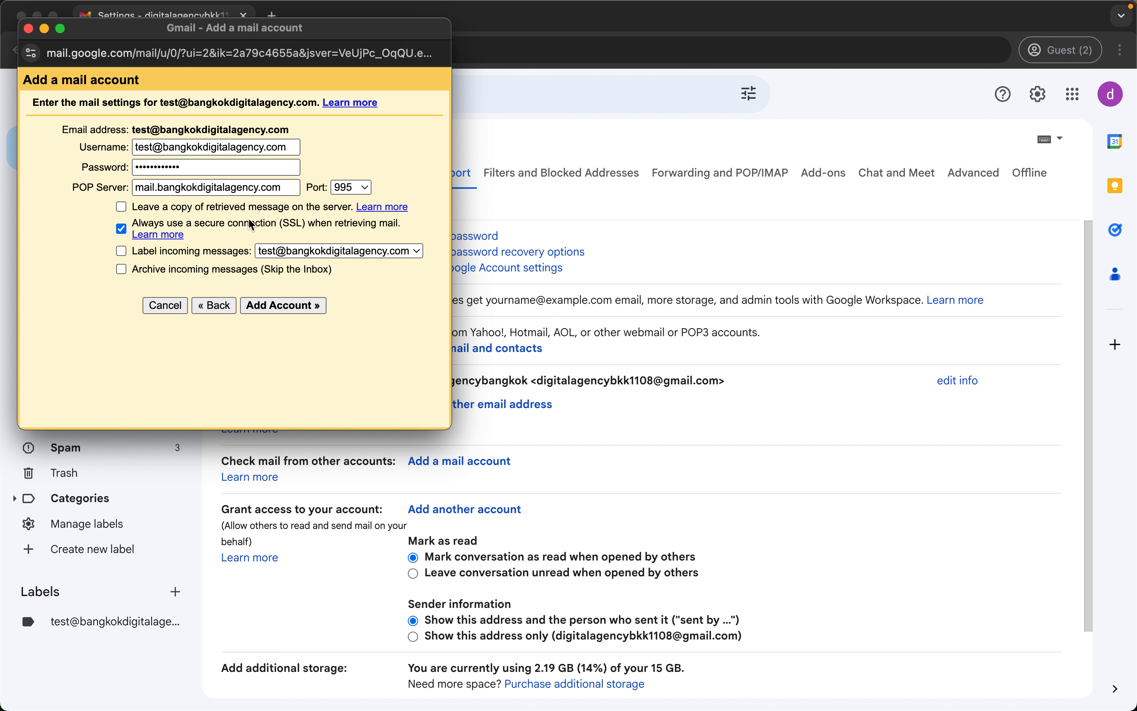
double_click(294, 224)
click(352, 187)
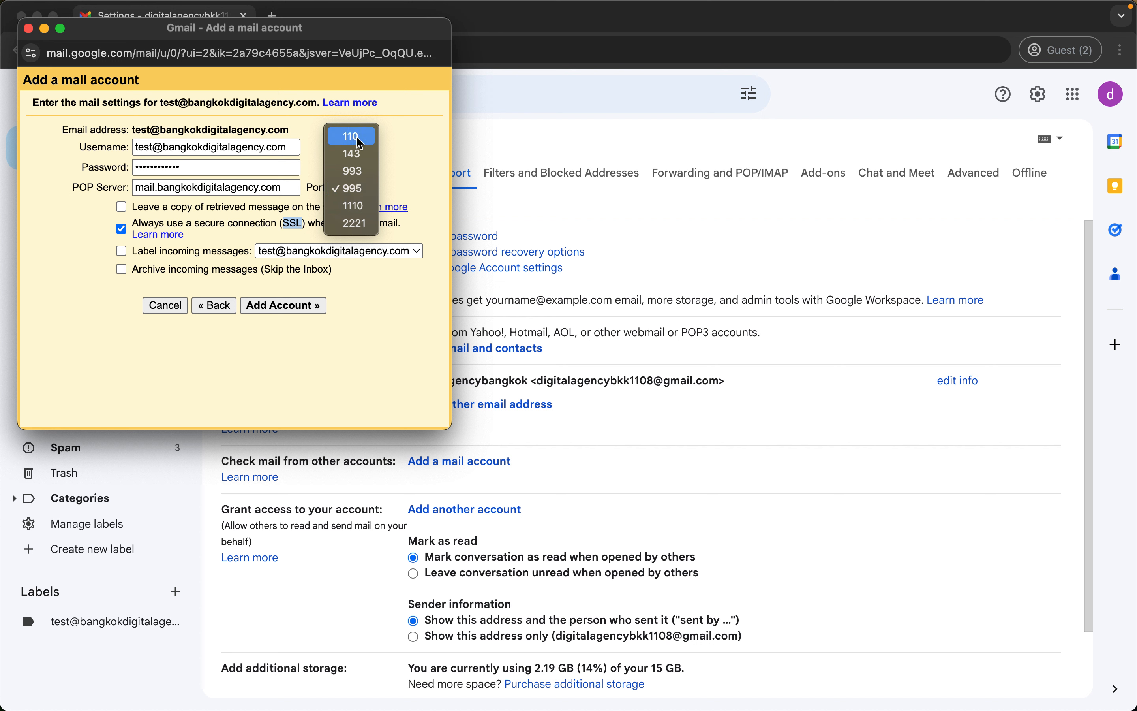
click(385, 144)
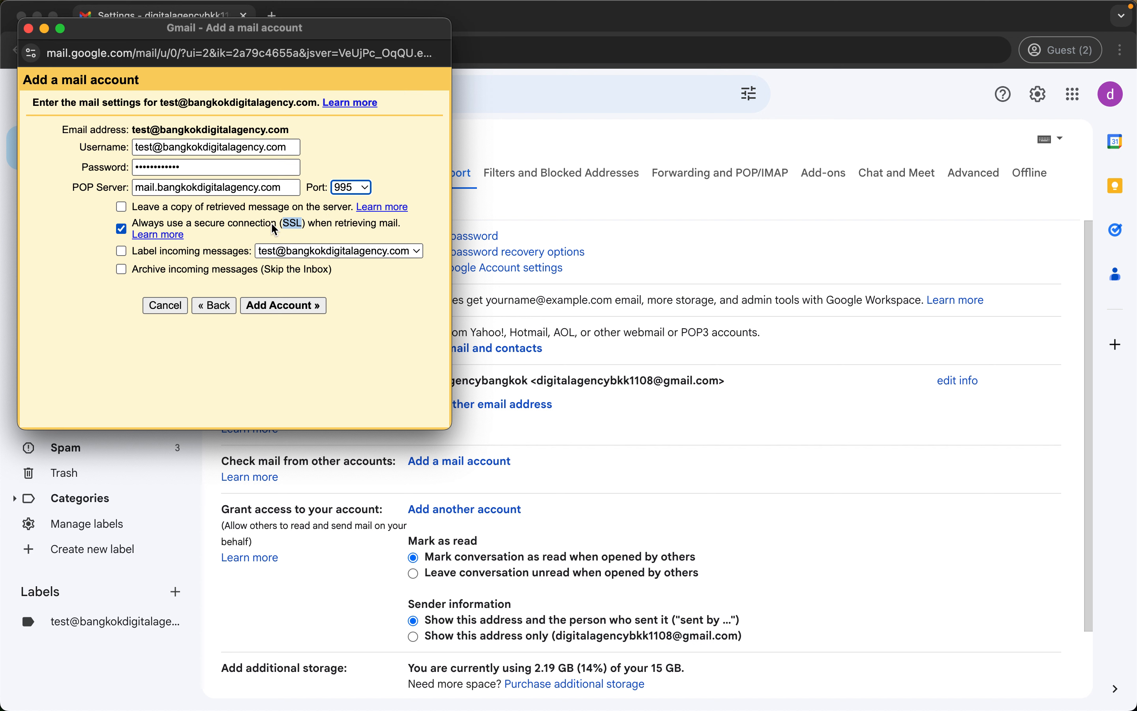
Turn on labelling of incoming messages and leave a copy of retrieved mail on the server.
click(122, 251)
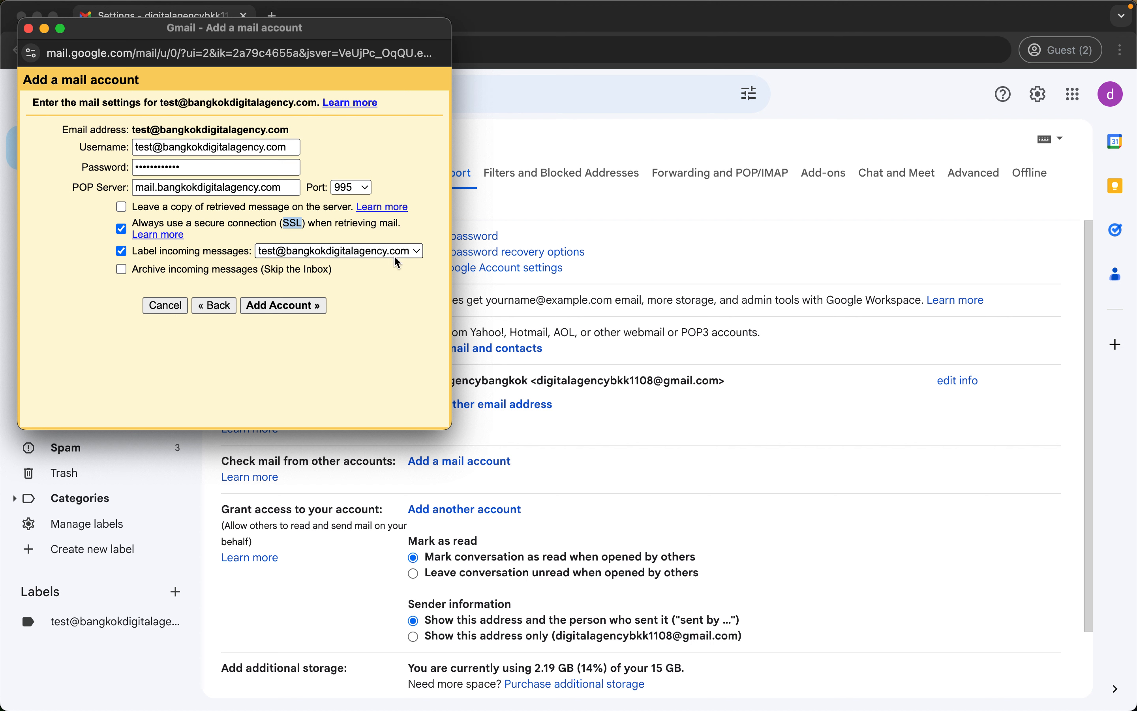
click(347, 252)
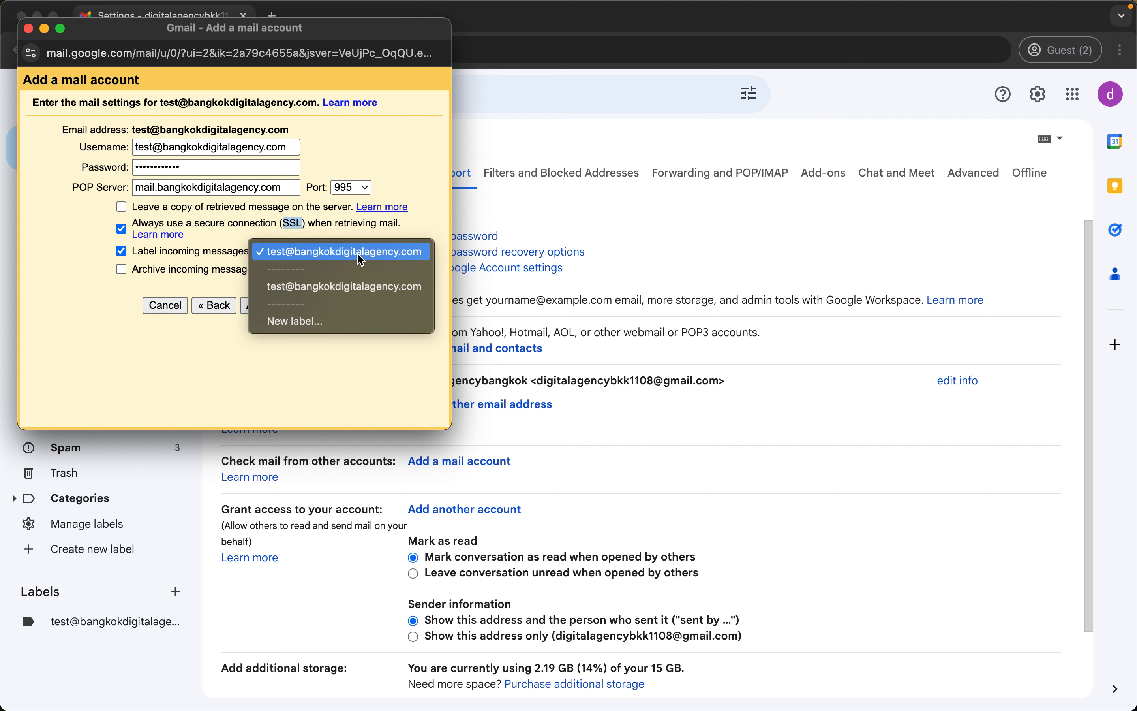
click(284, 376)
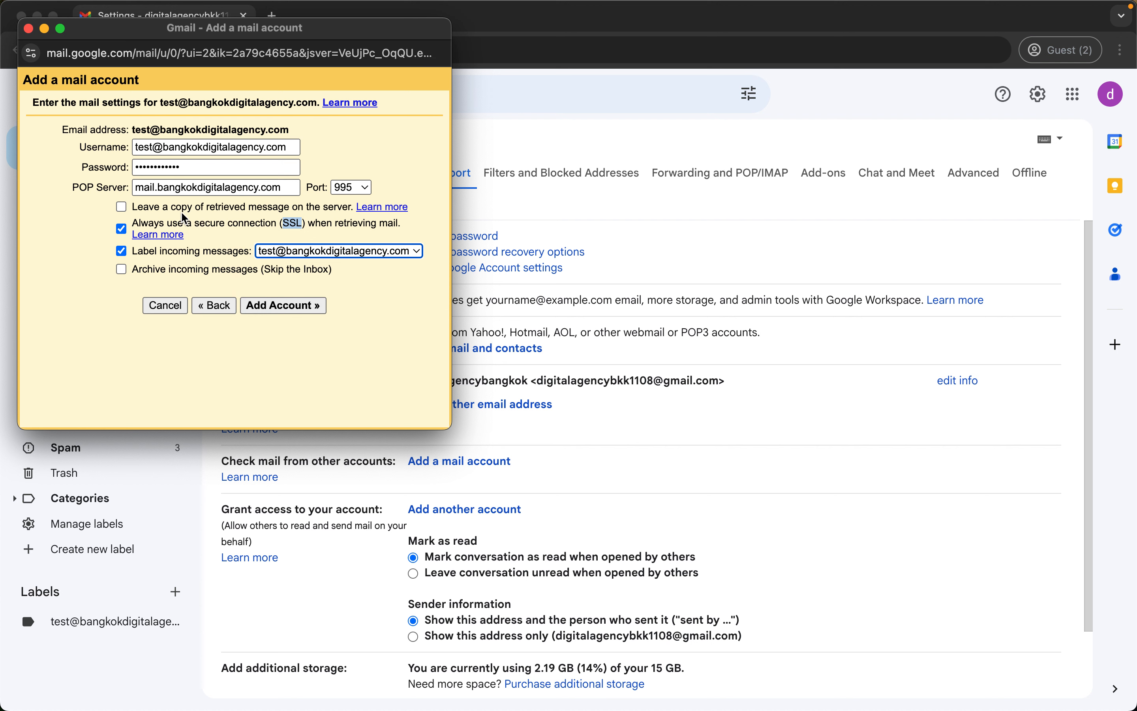
click(230, 209)
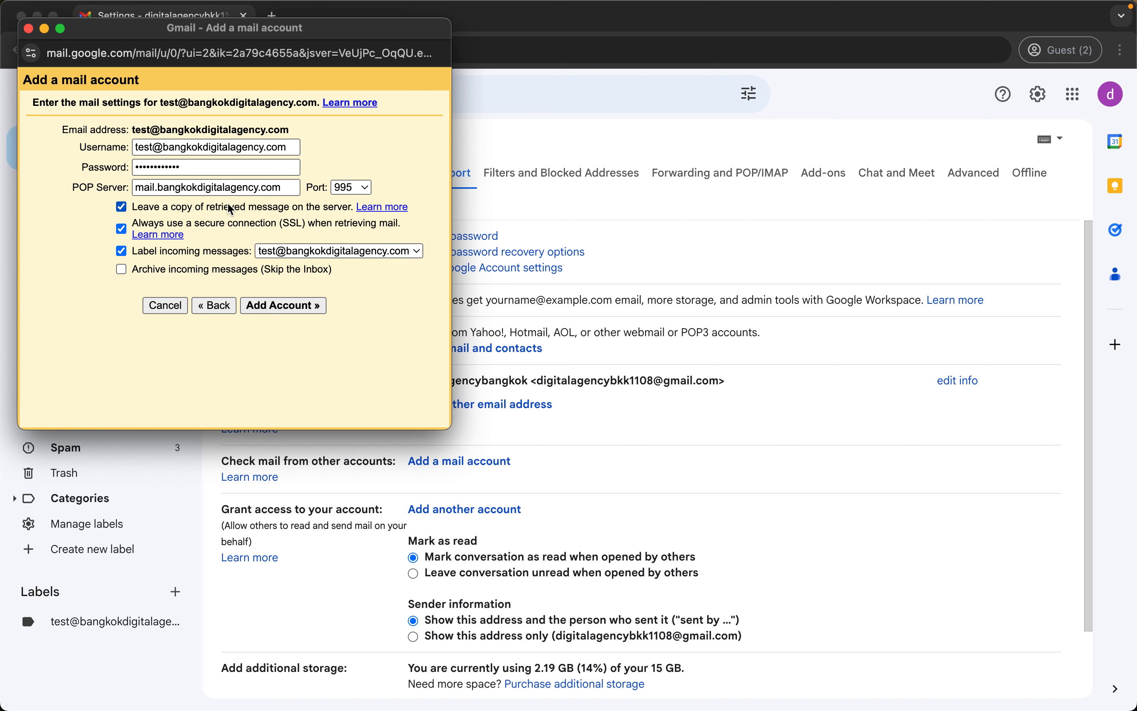
click(230, 209)
click(230, 208)
Add the POP account and choose to also send mail as this address.
click(283, 309)
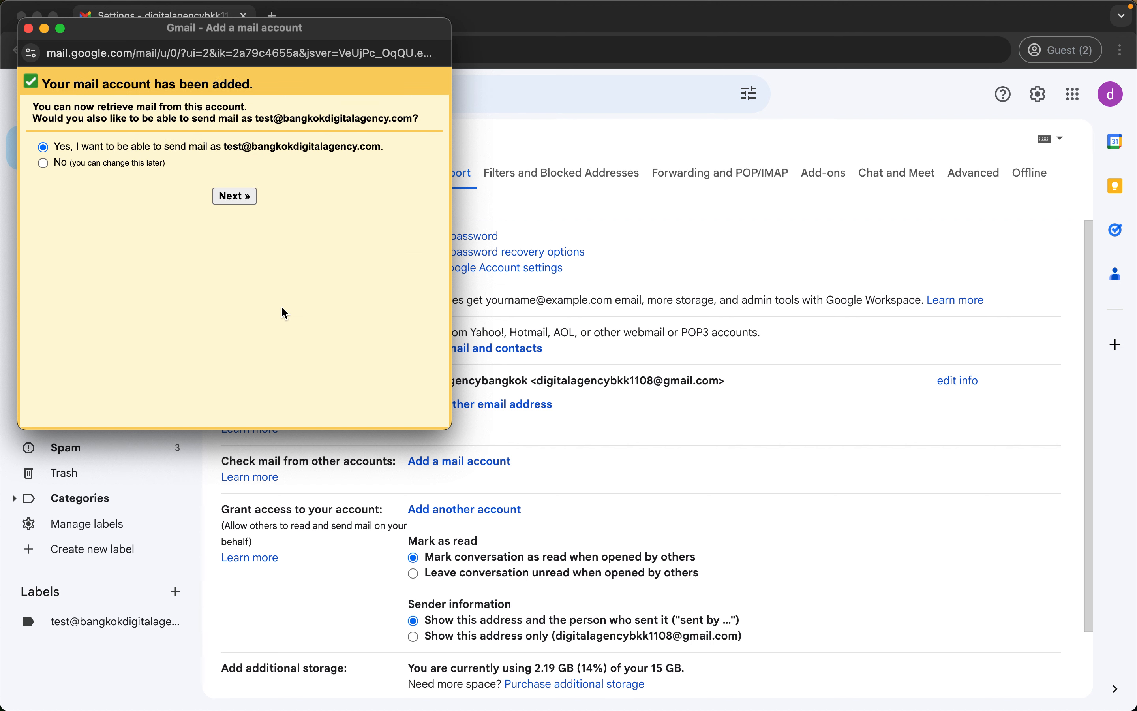
click(234, 196)
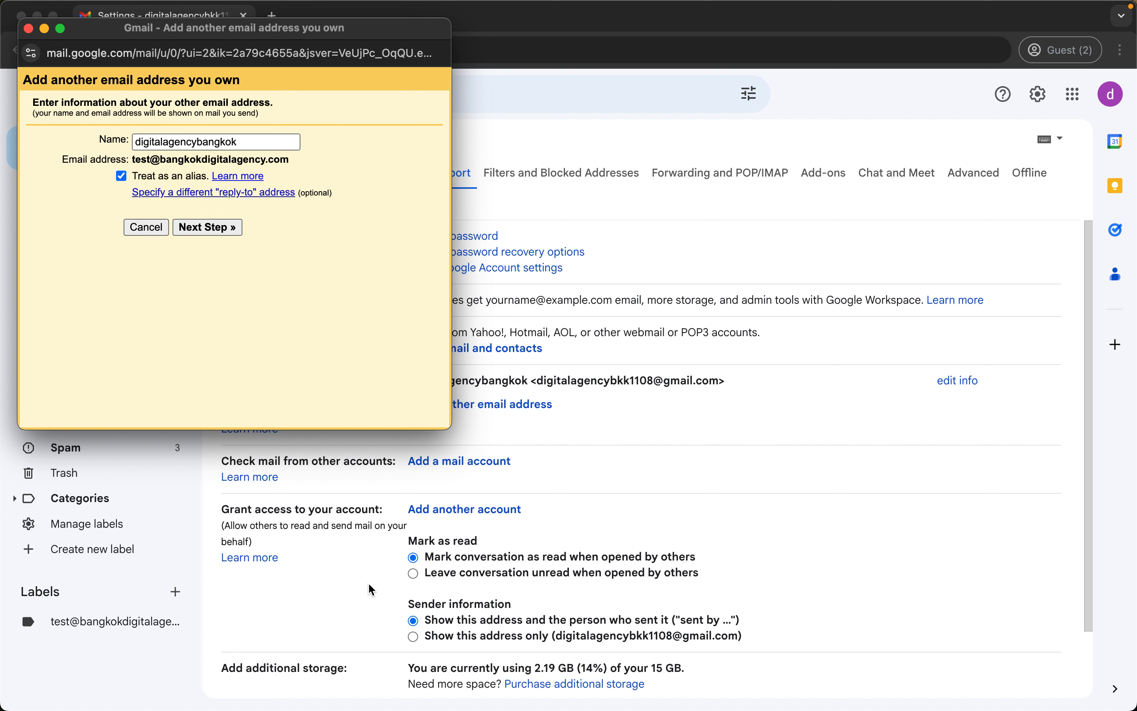
Change the sender name to 'Test DAB' and untick Treat as an alias.
double_click(231, 146)
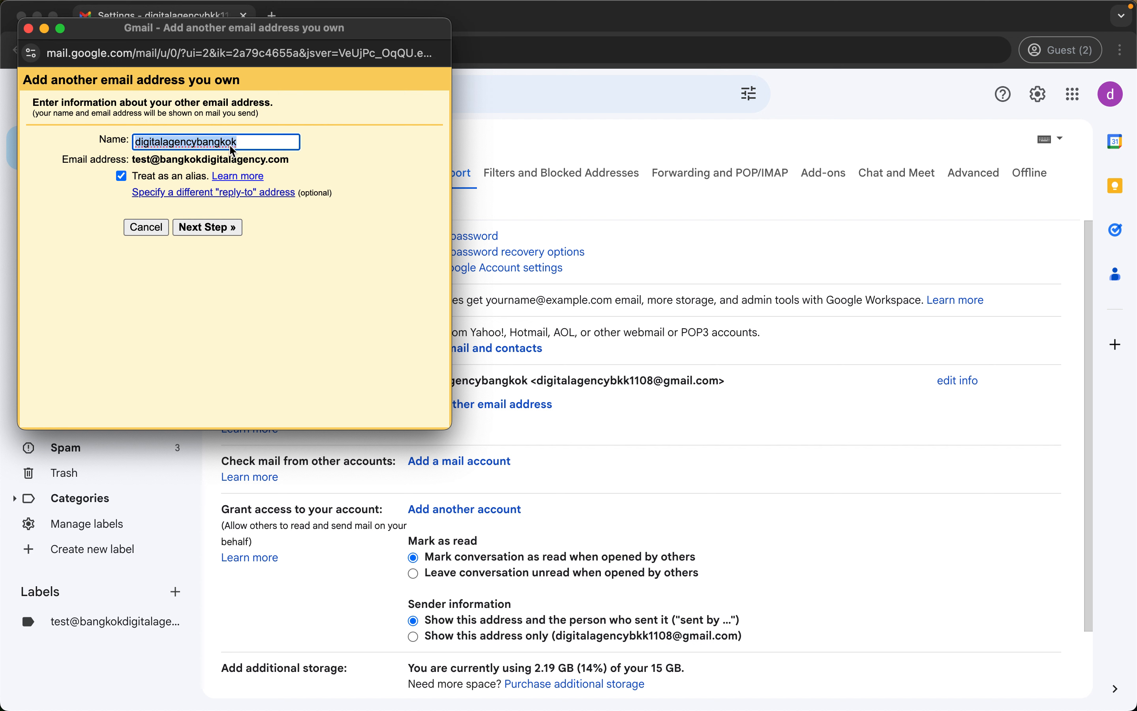
text(Te)
key(BackSpace)
key(BackSpace)
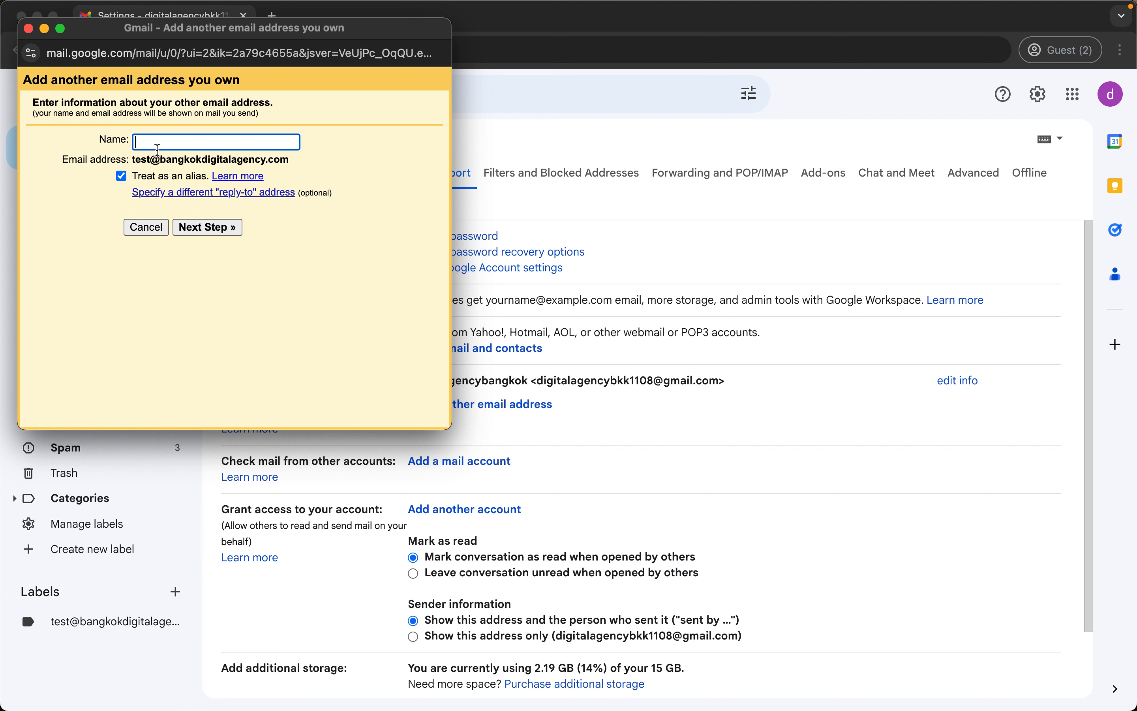
text(Test DAB)
click(122, 177)
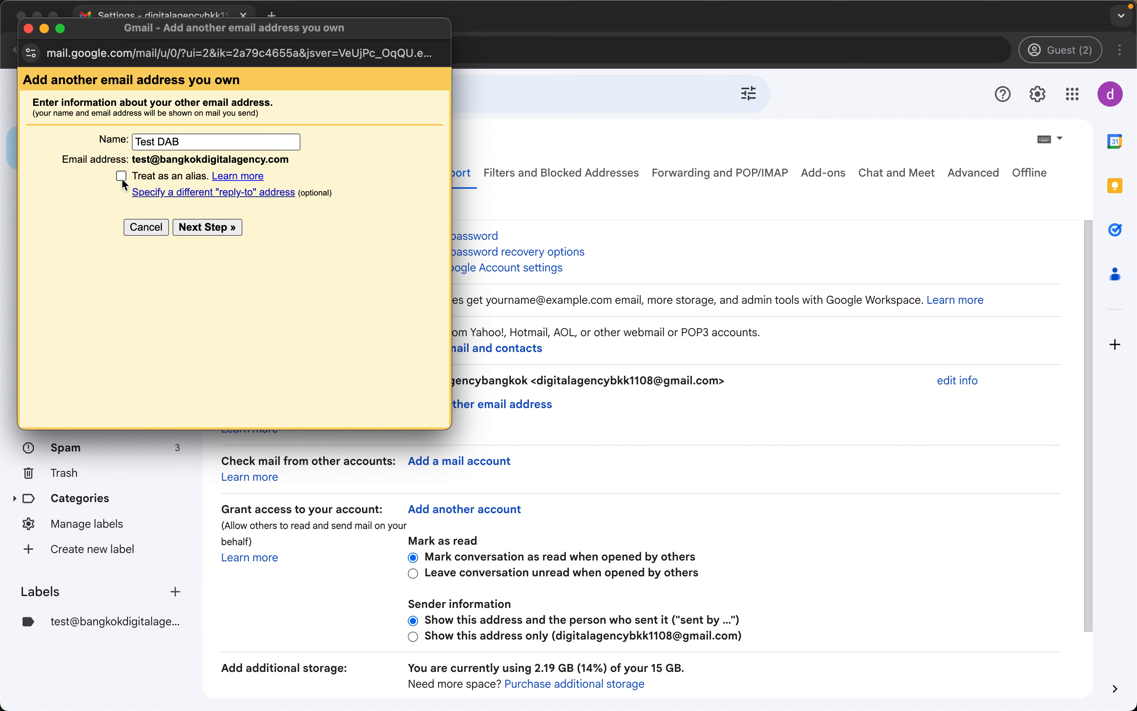
Go to the SMTP step (mail.bangkokdigitalagency.com, port 587, TLS) and move through the username and password fields.
click(201, 227)
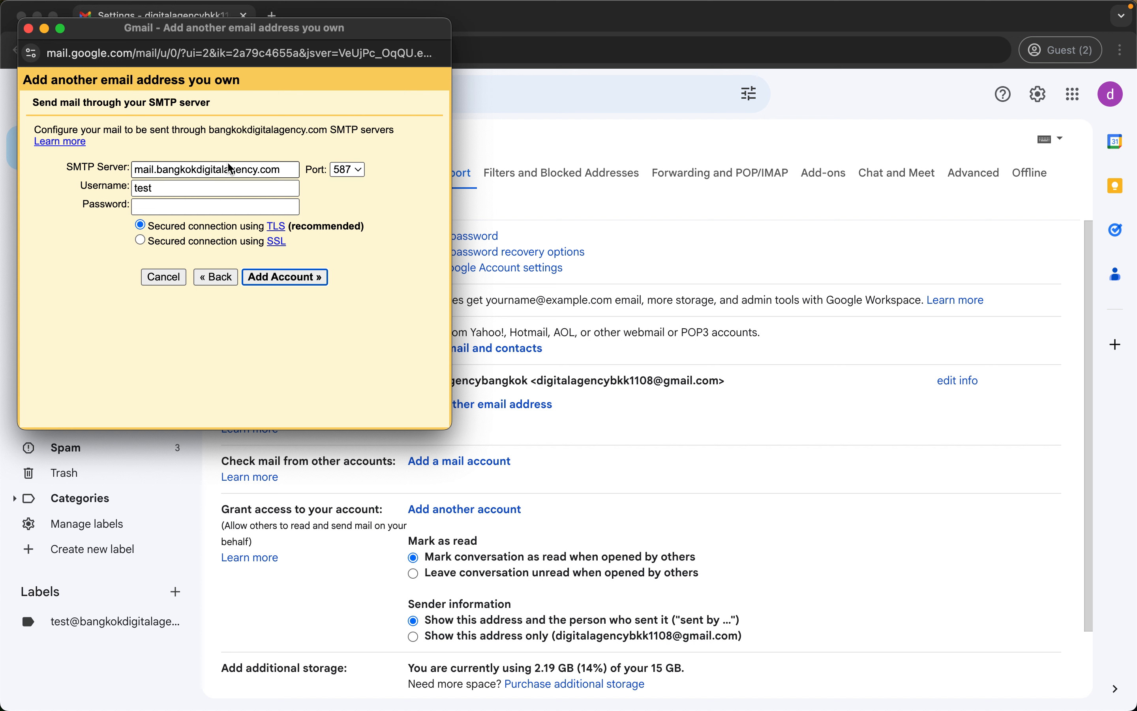
click(204, 189)
key(Tab)
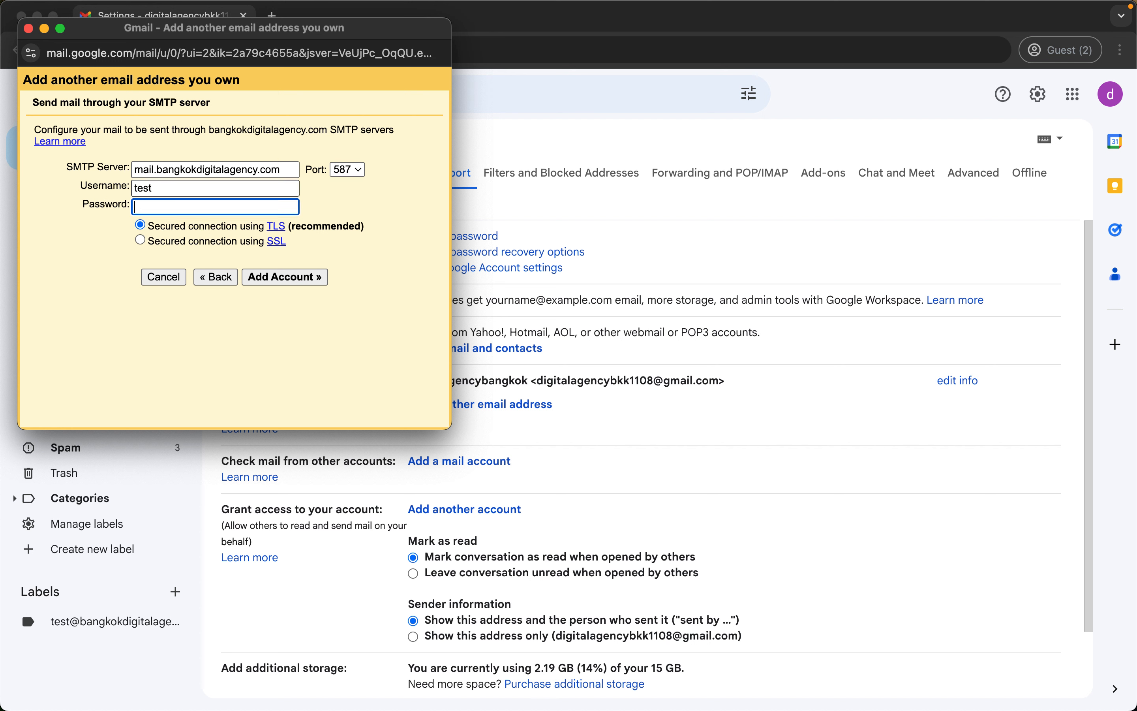
key(Tab)
key(shift+Tab)
key(shift+Tab)
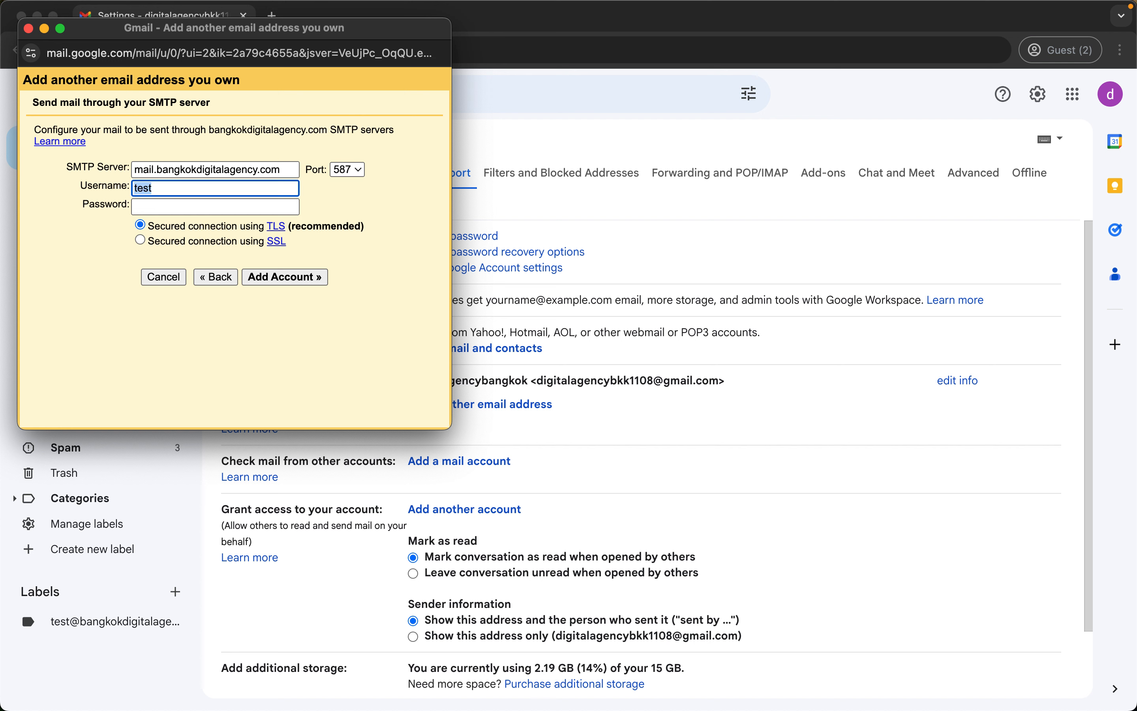
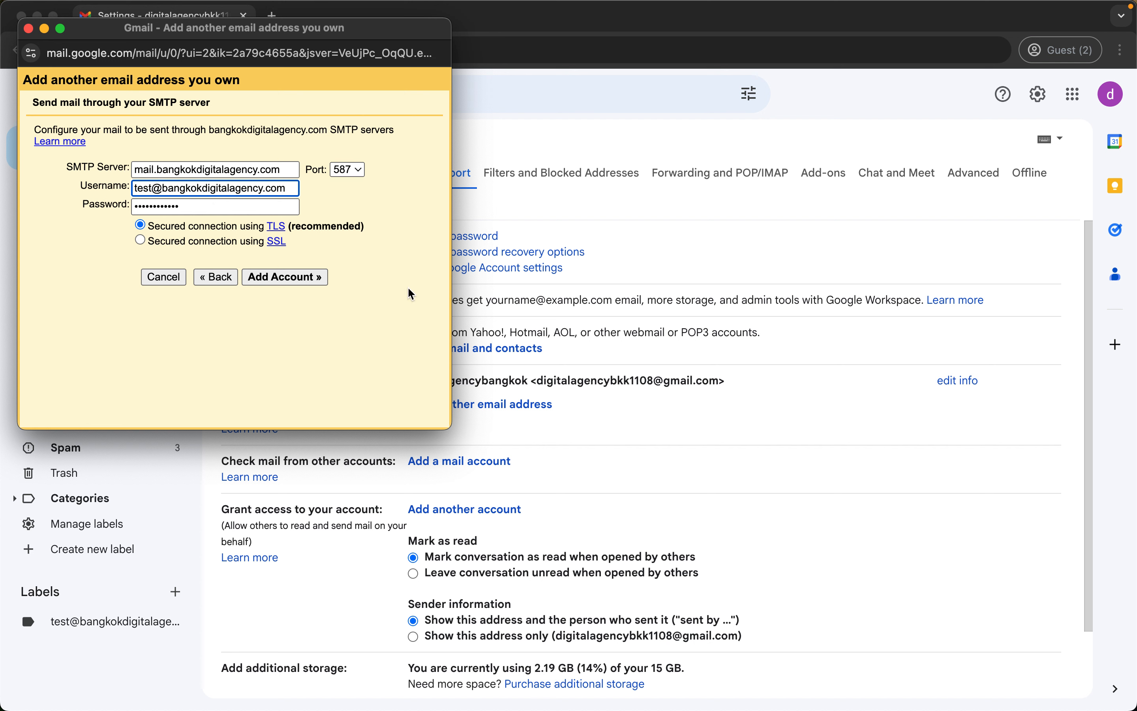
Submit the SMTP settings (port 587, TLS), note the confirmation-email notice, and close the popup.
click(275, 281)
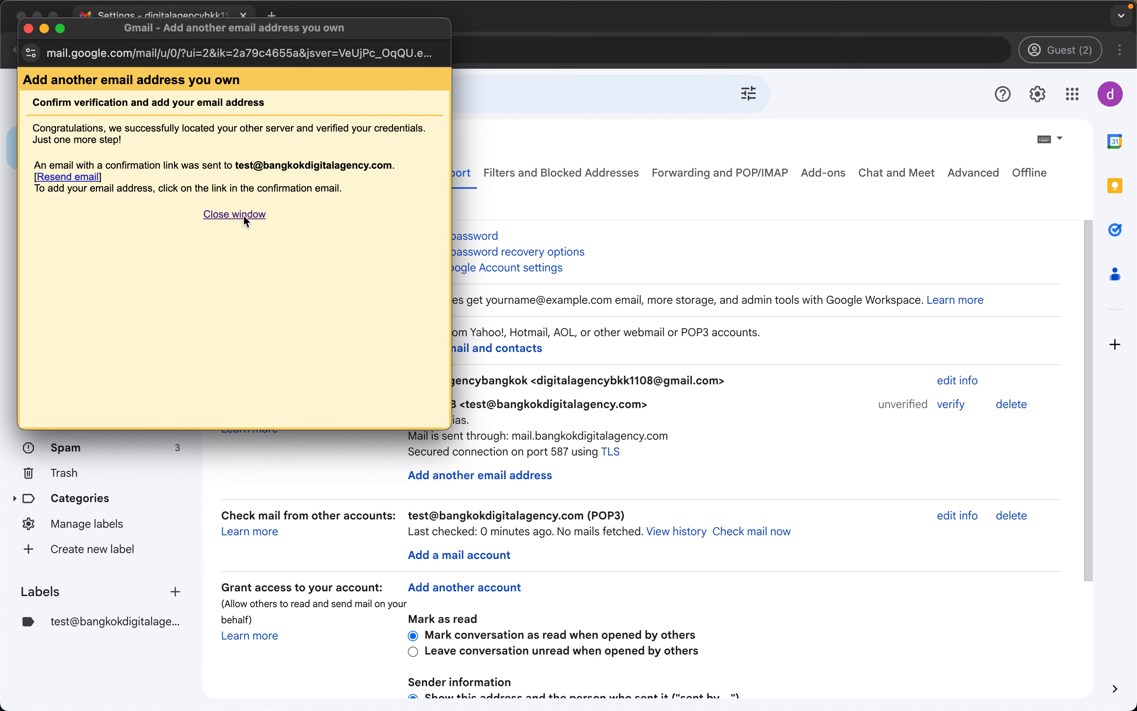
triple_click(77, 168)
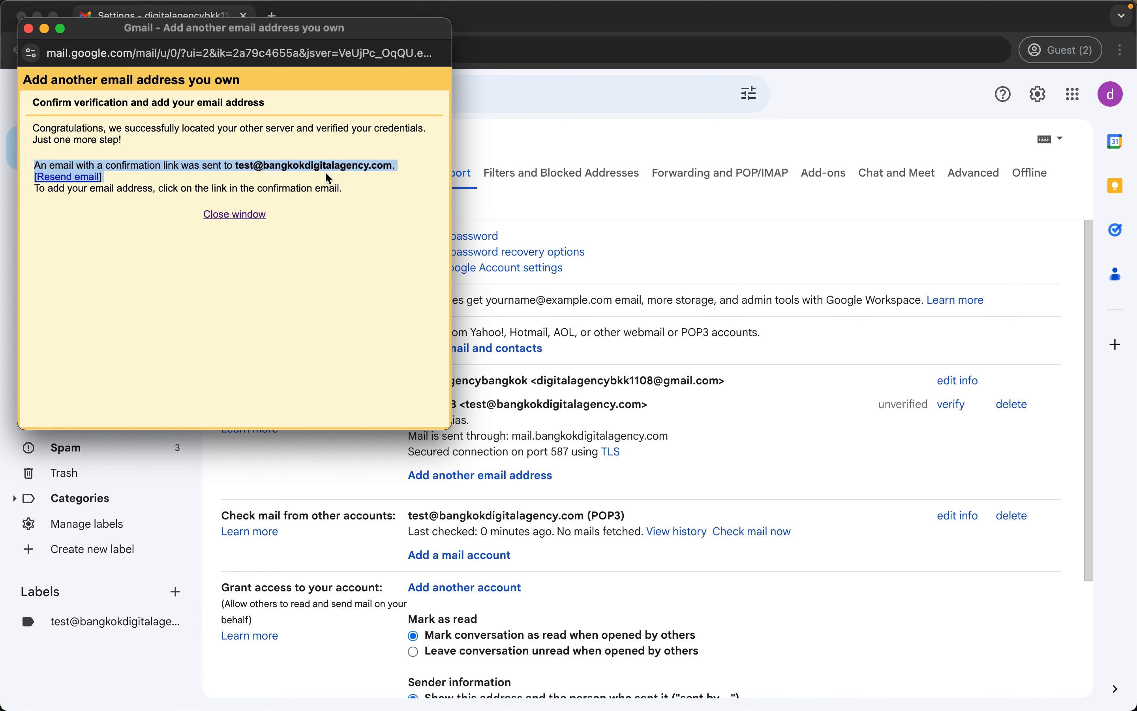
click(233, 215)
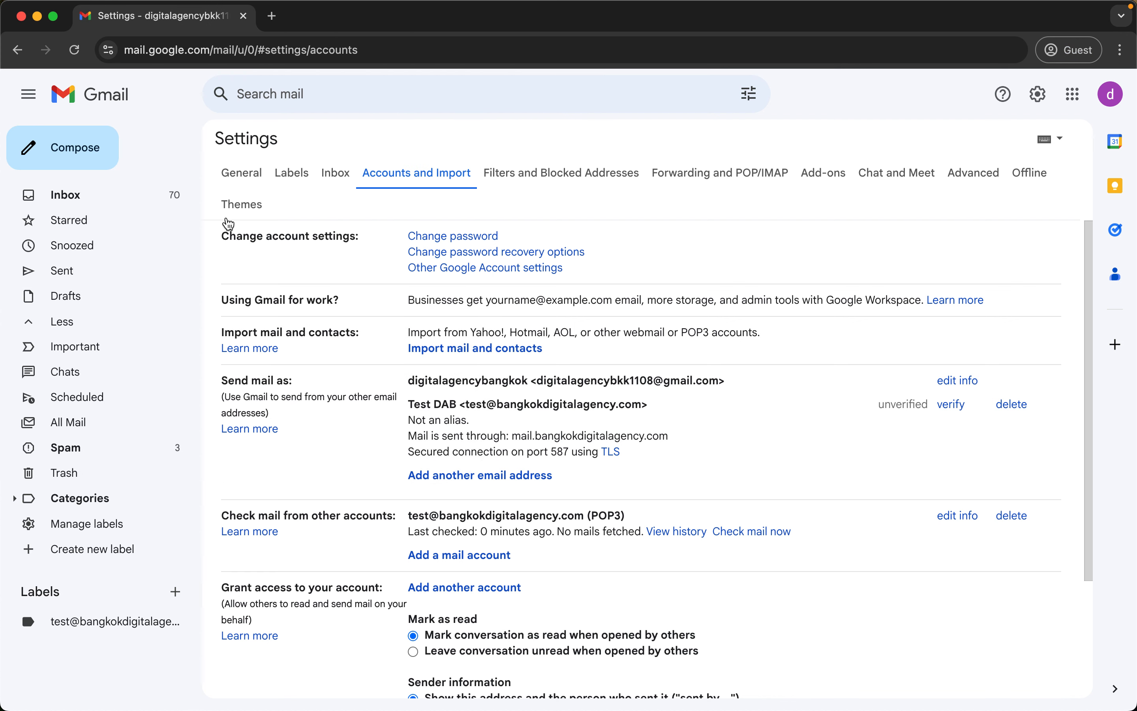
Refresh the Inbox and the All Mail folder to check for newly fetched mail.
triple_click(285, 520)
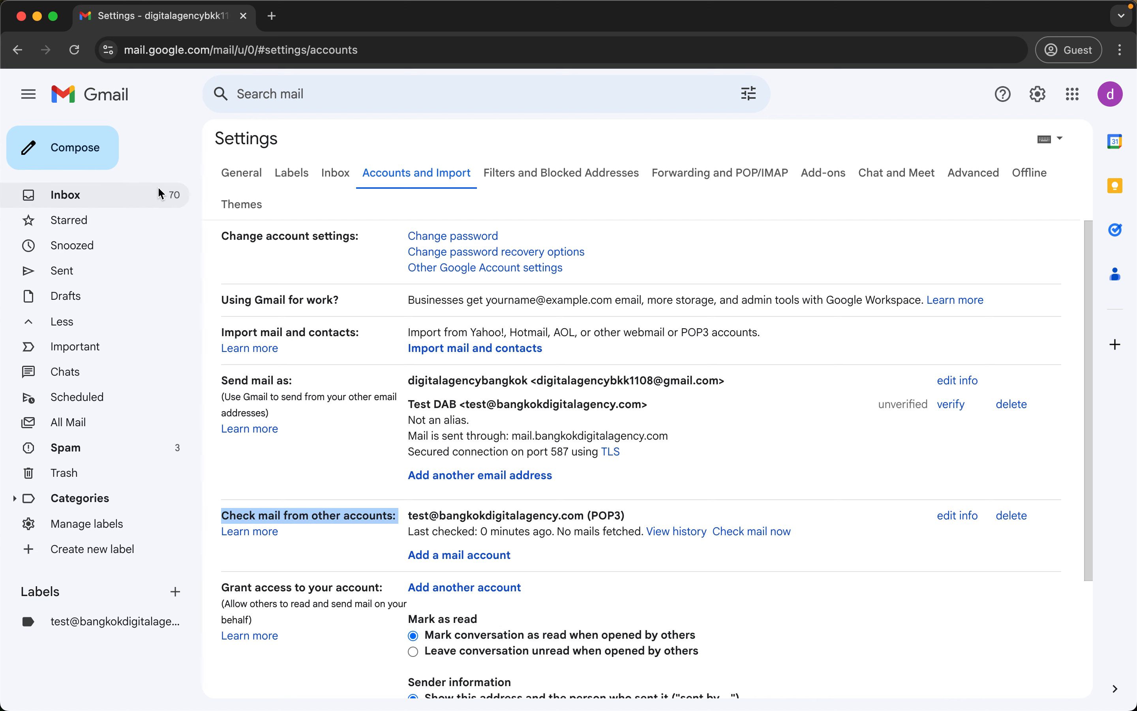
click(158, 197)
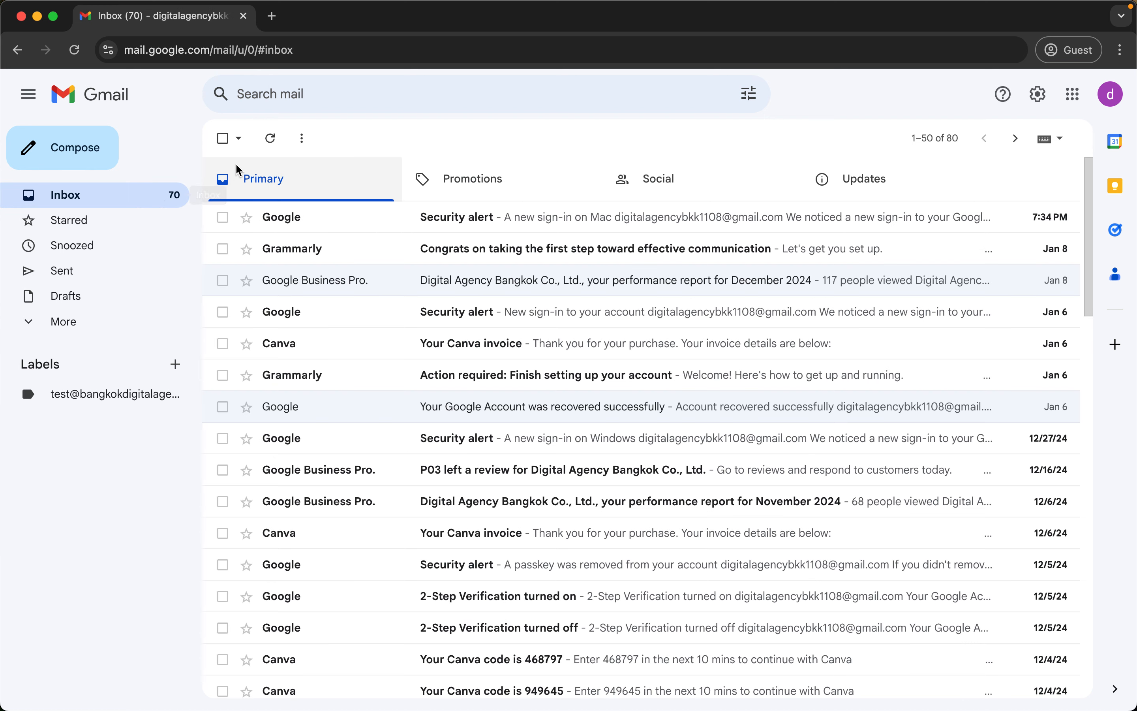
click(270, 139)
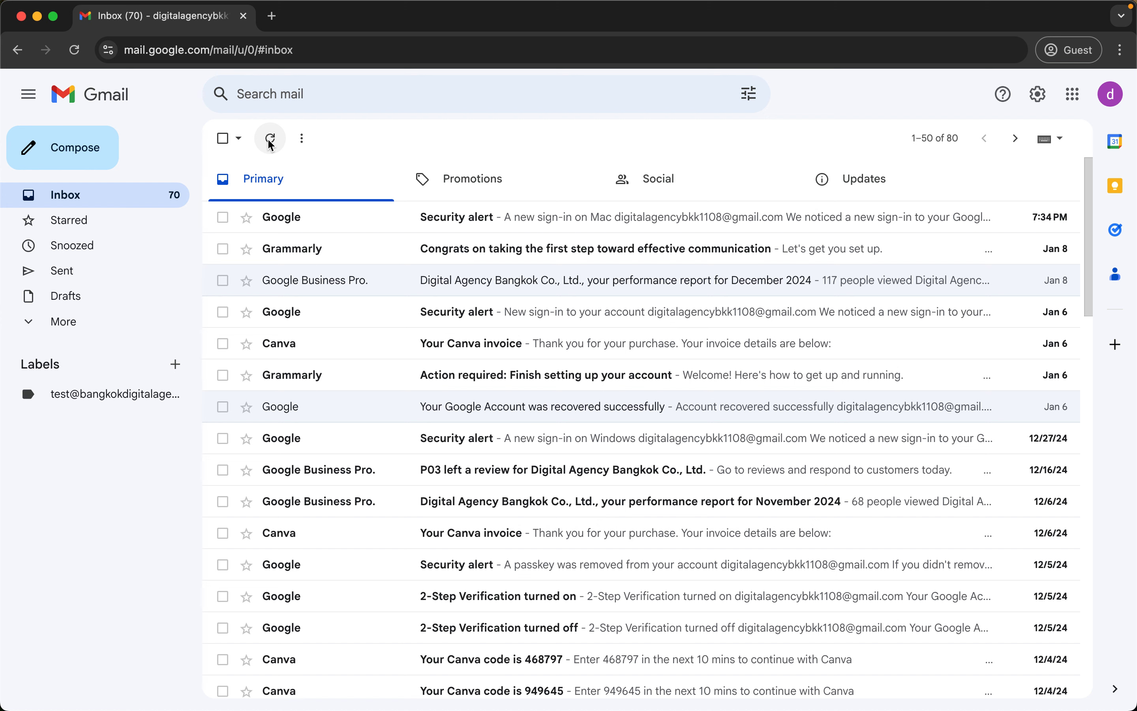
click(47, 324)
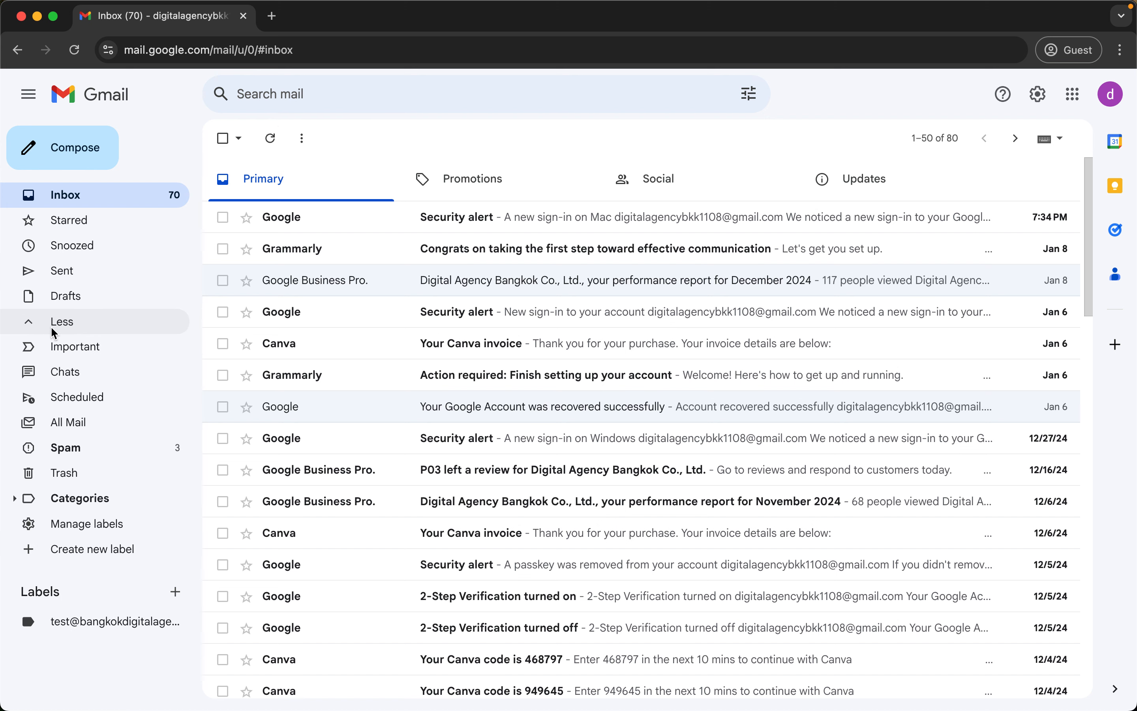
click(69, 431)
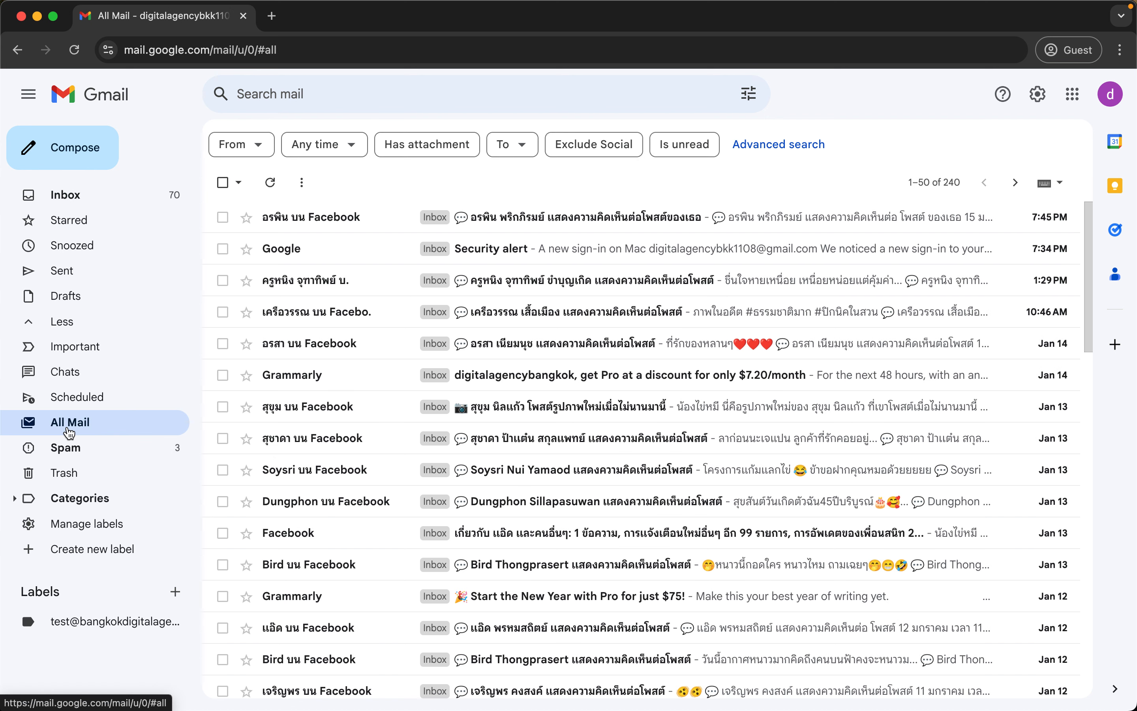
click(273, 189)
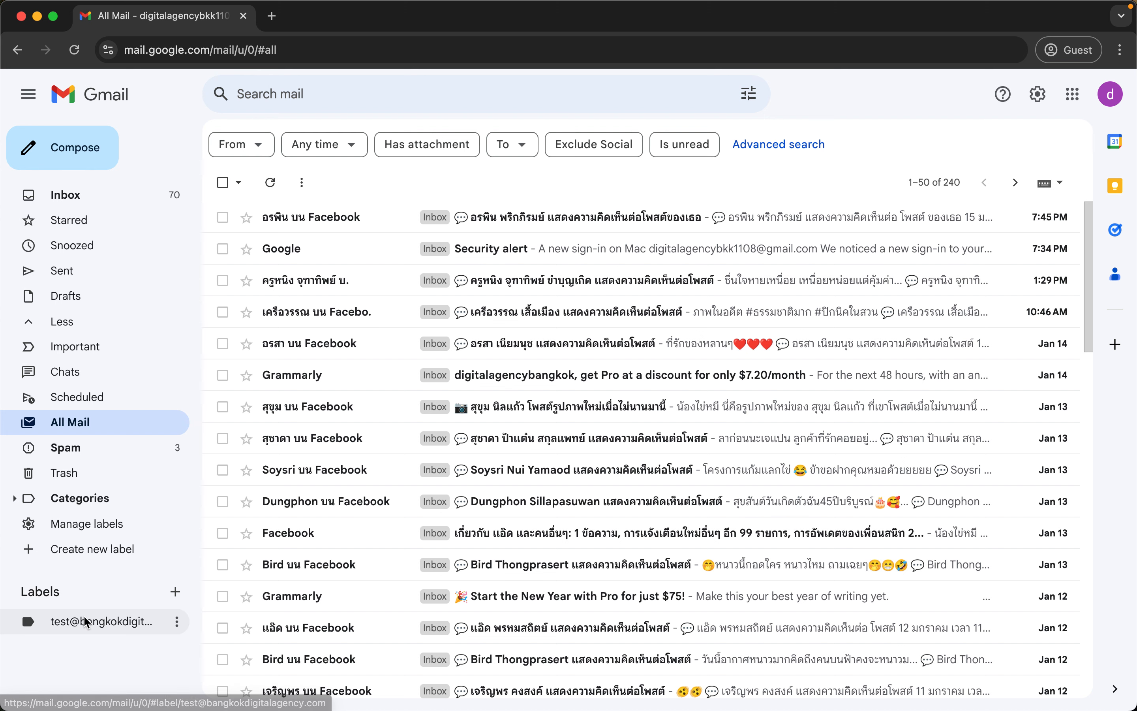
Check that the custom-domain label is empty, return to the Inbox, and switch to the code editor's account notes.
click(113, 621)
click(270, 138)
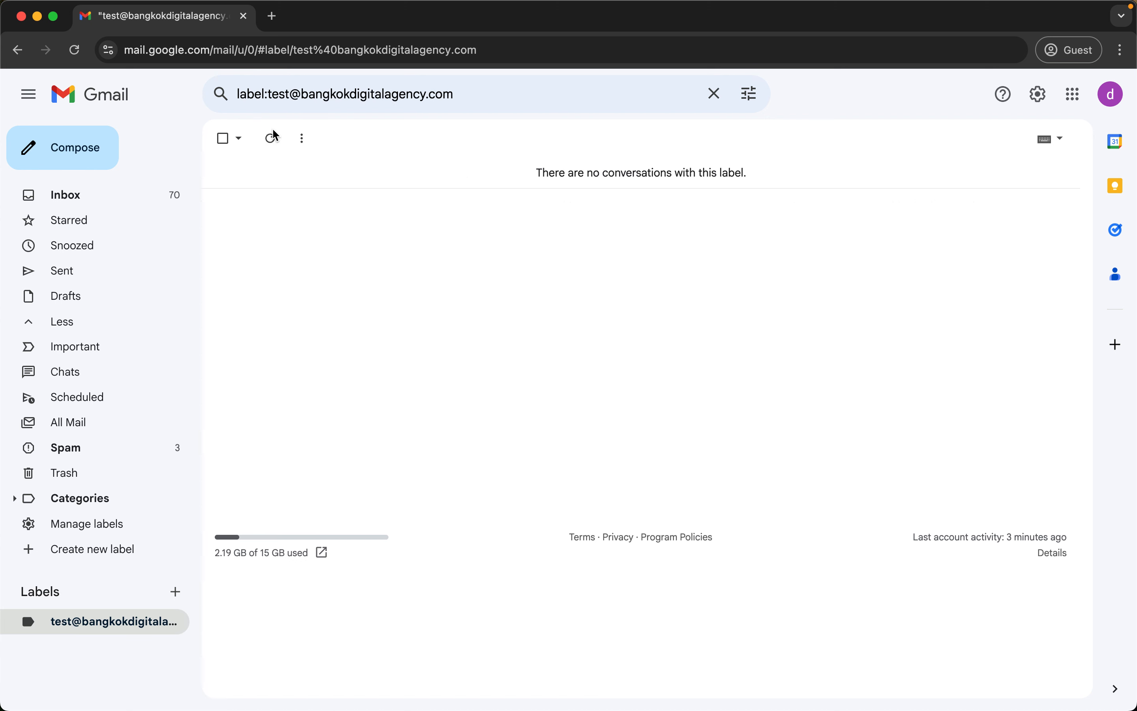
click(126, 191)
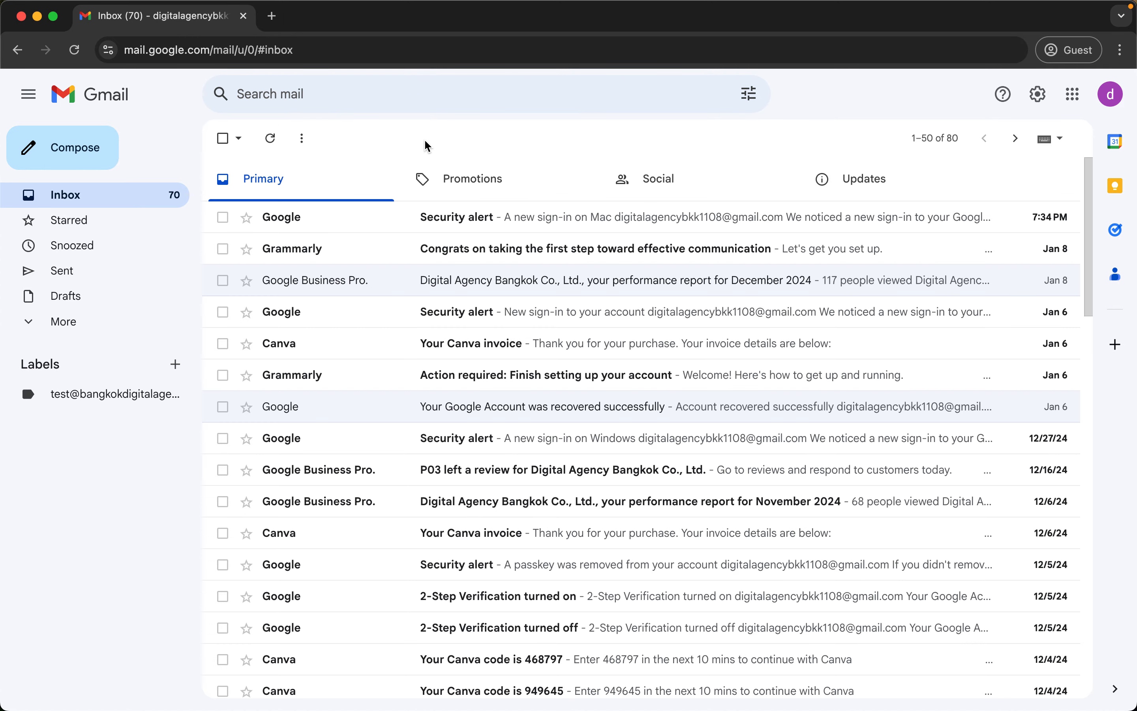
key(super+Tab)
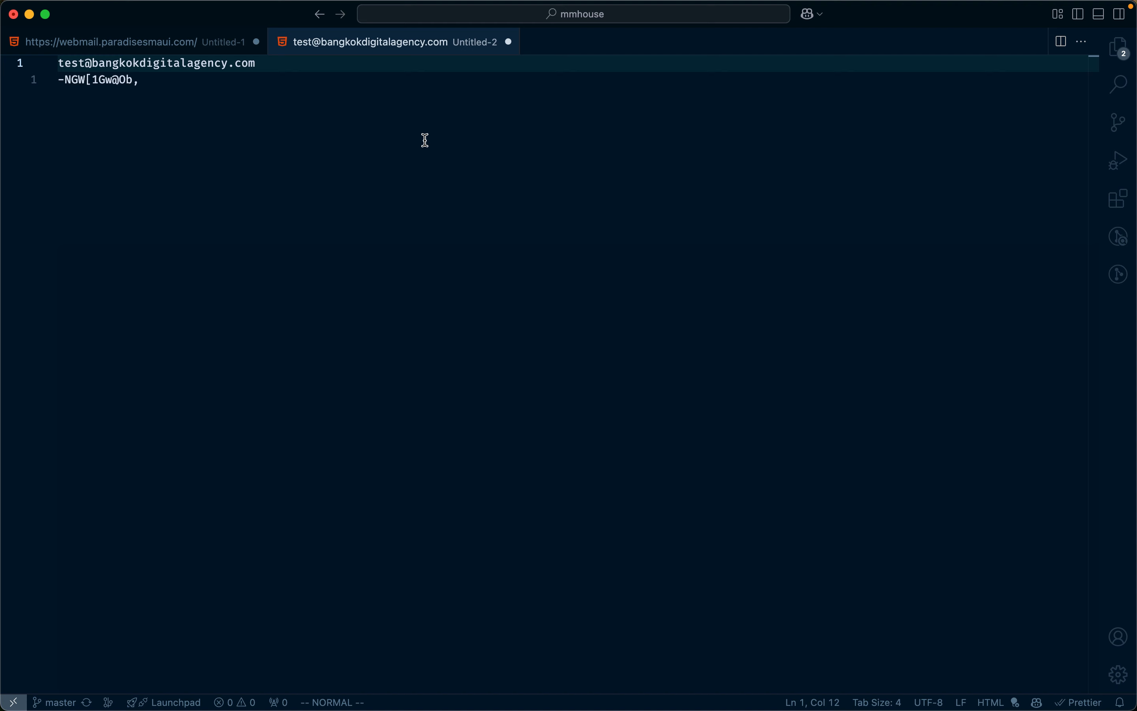
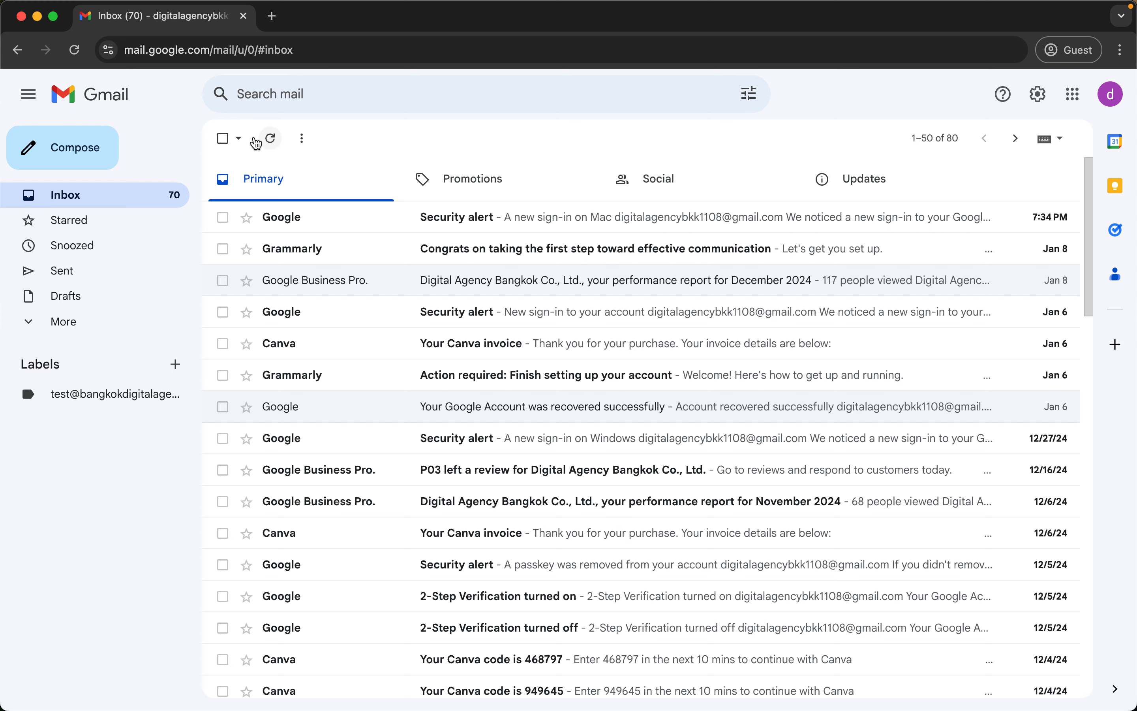
Load webmail.bangkokdigitalagency.com in a new browser tab beside the Gmail inbox, correcting a typo.
key(super+t)
text(webmil)
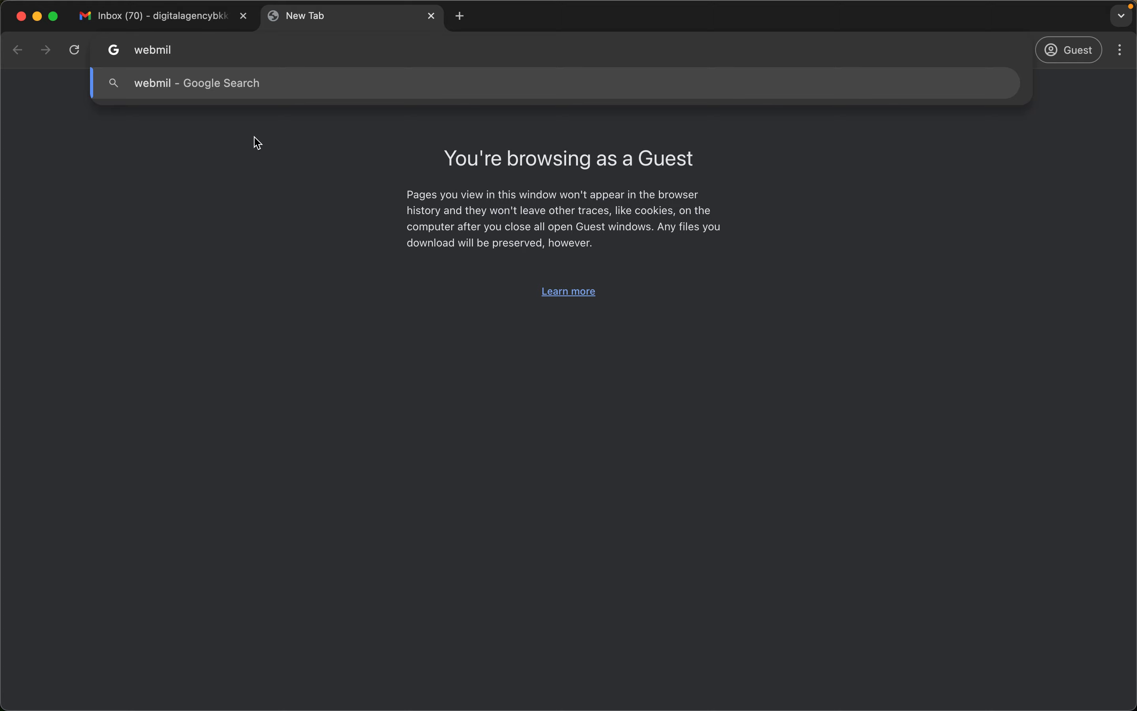
key(BackSpace)
key(BackSpace)
text(ail.bangkokdigitalagency.com)
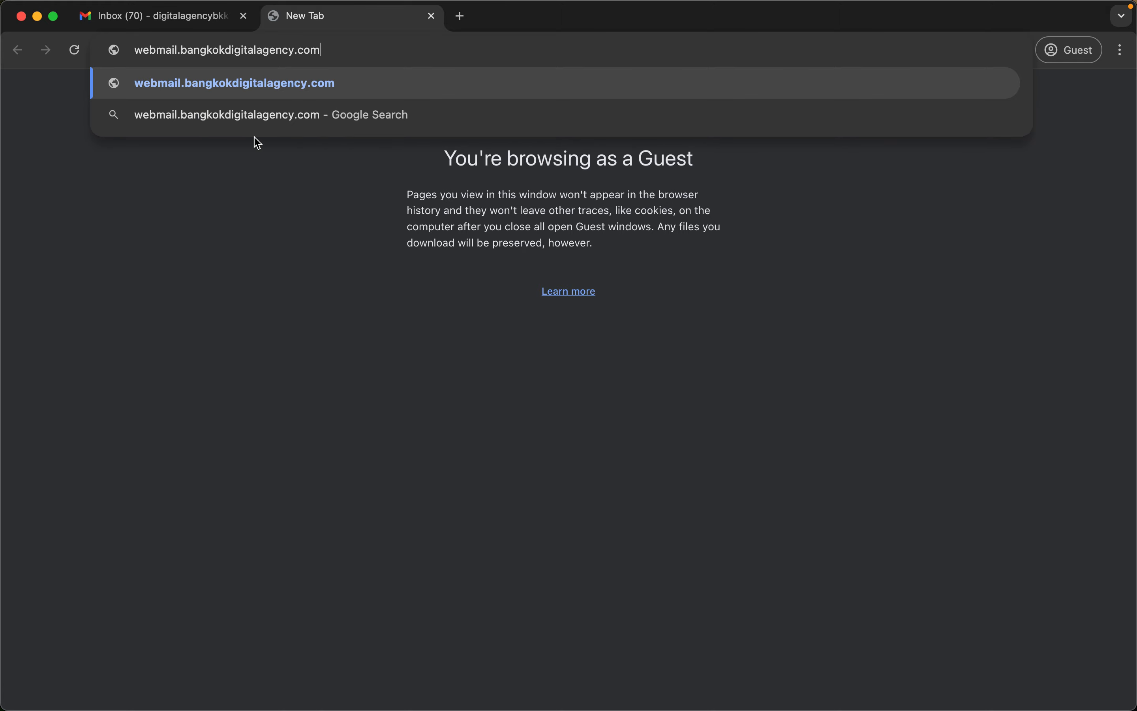
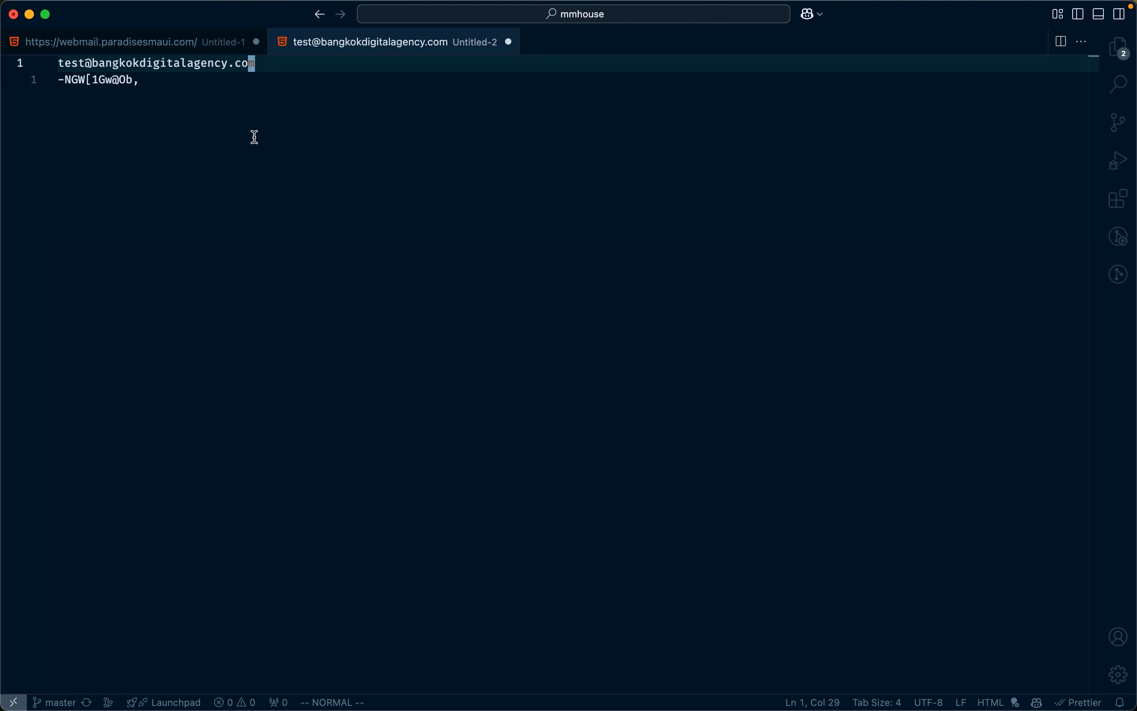
Copy the saved mailbox password from the VS Code note and use it to sign into Webmail.
key(Down)
key(super+Tab)
key(Tab)
key(super+v)
key(Return)
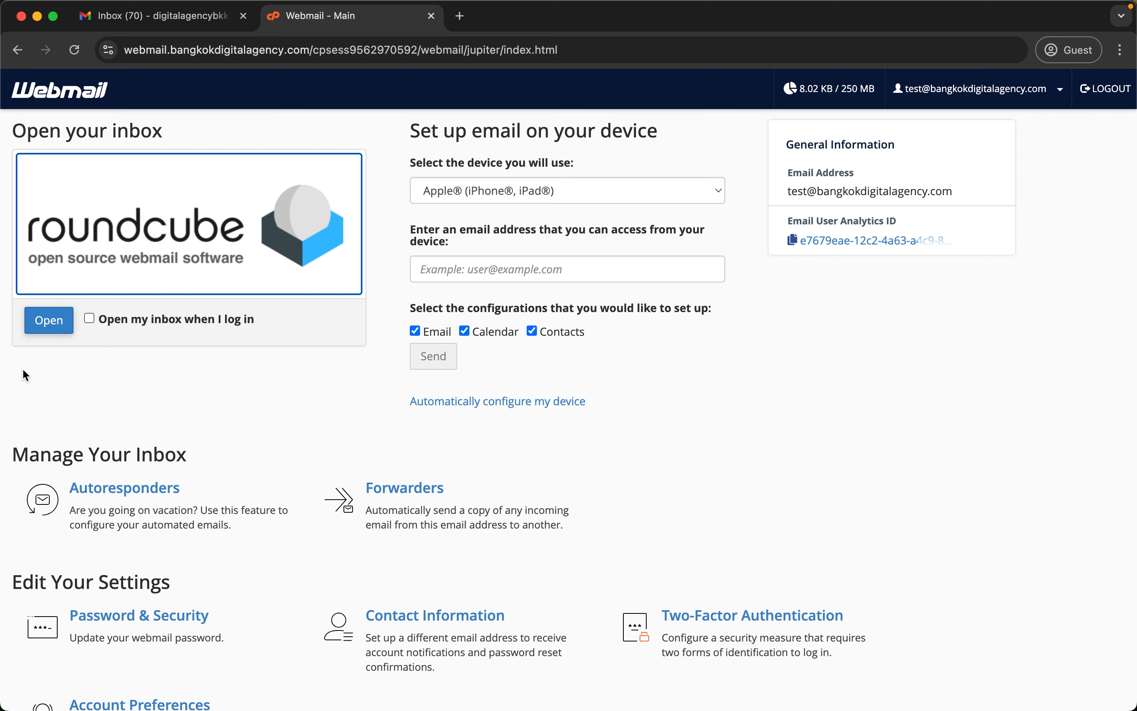
Read the Gmail Confirmation message in Roundcube, then check Gmail's custom-domain label and inbox.
click(63, 315)
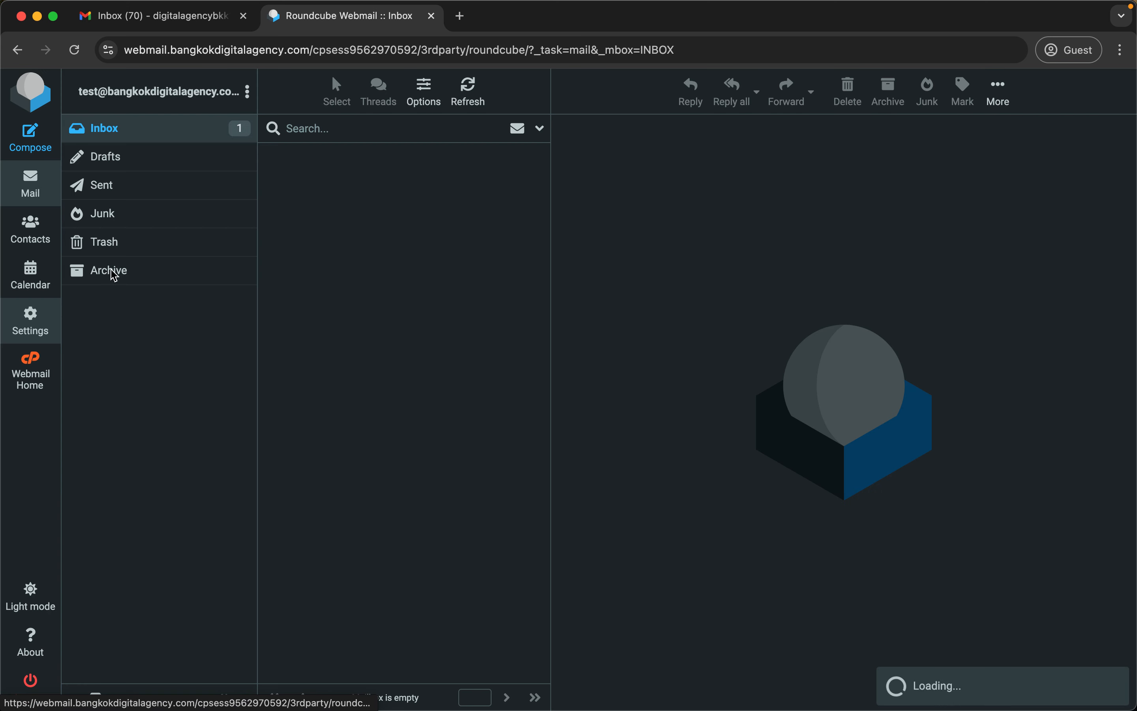
click(339, 179)
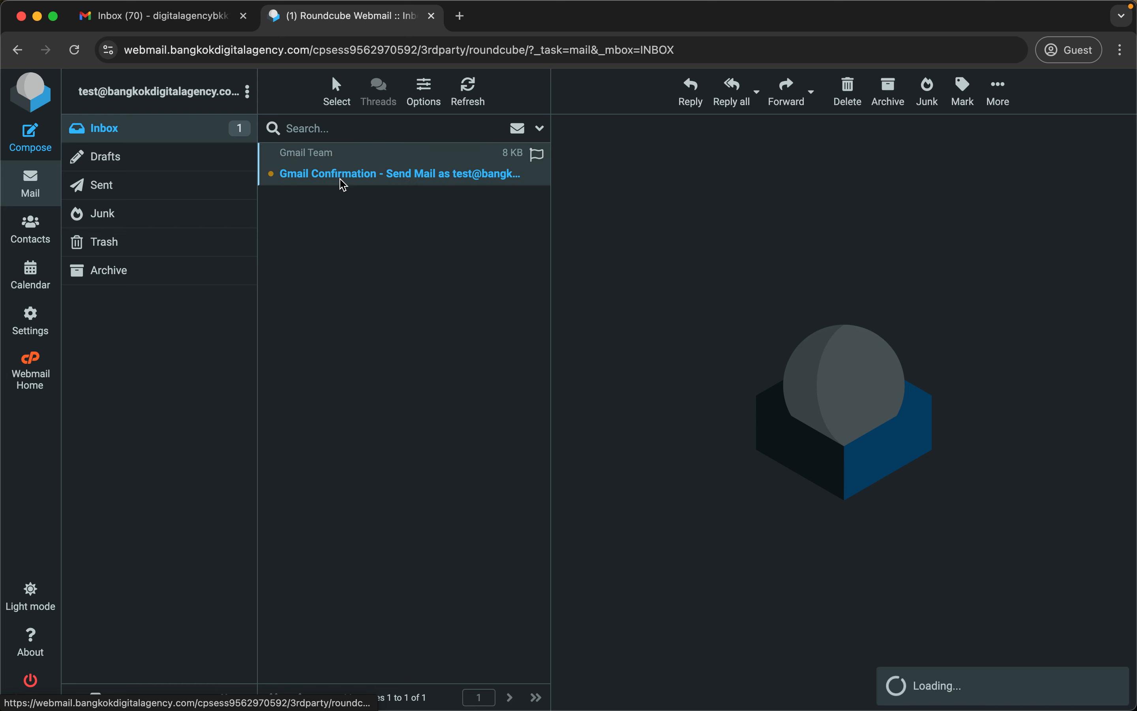
key(ctrl+Tab)
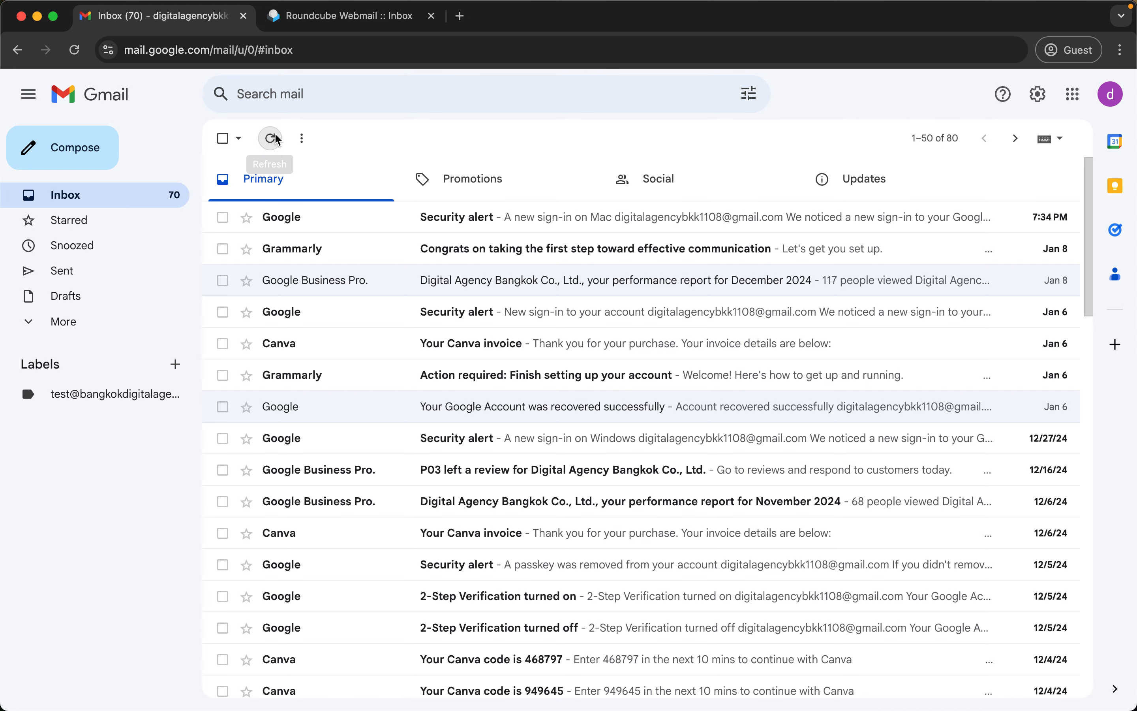
click(143, 390)
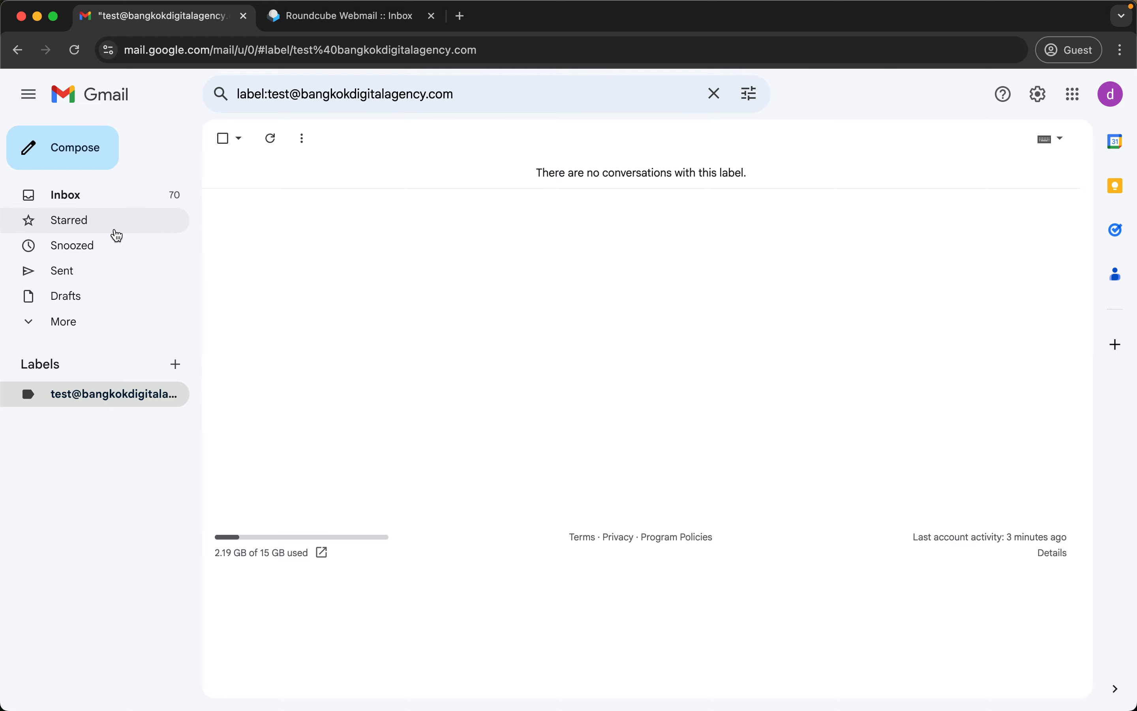
click(139, 206)
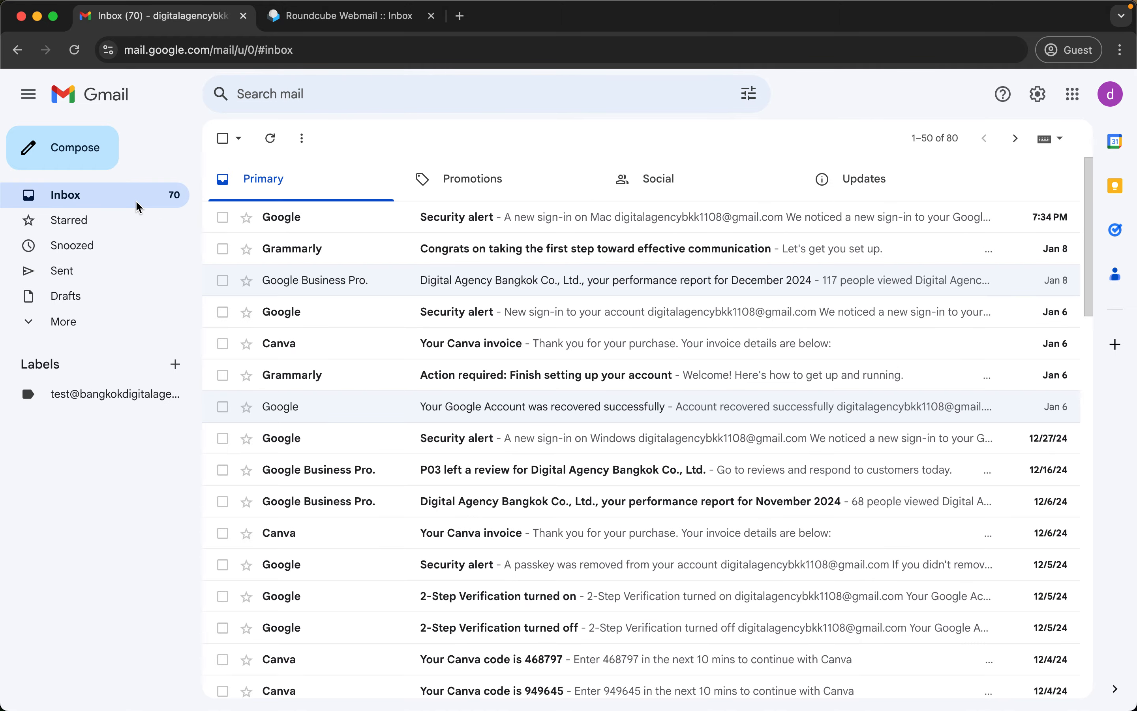
click(360, 20)
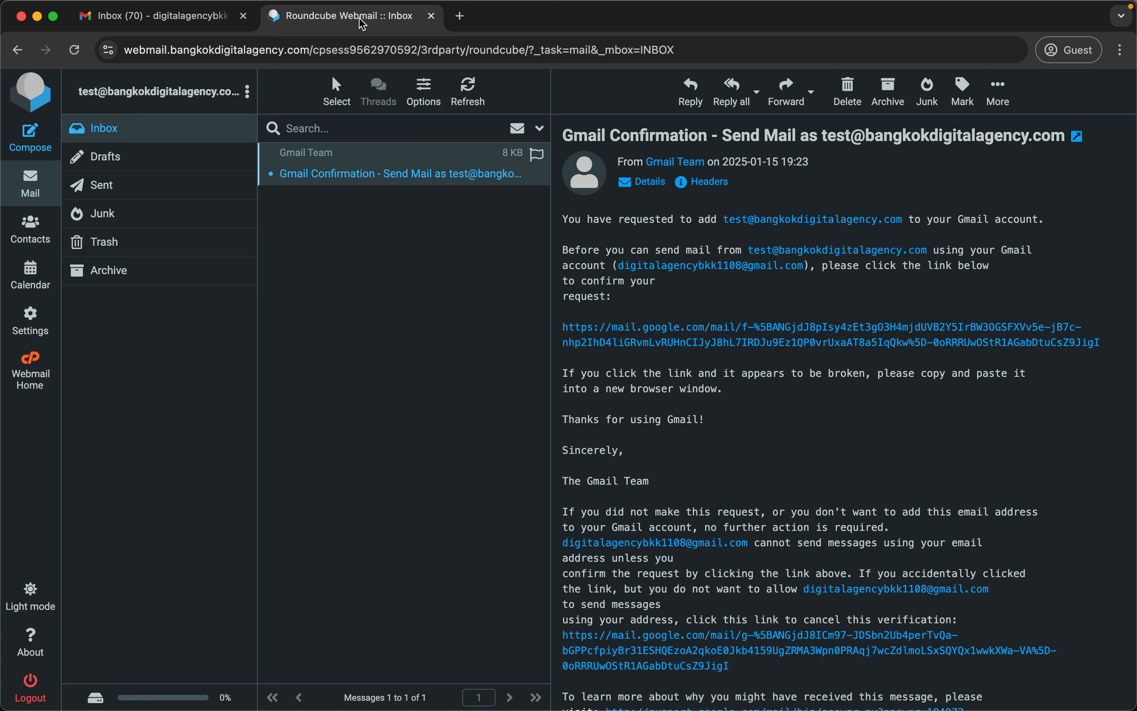
key(super+1)
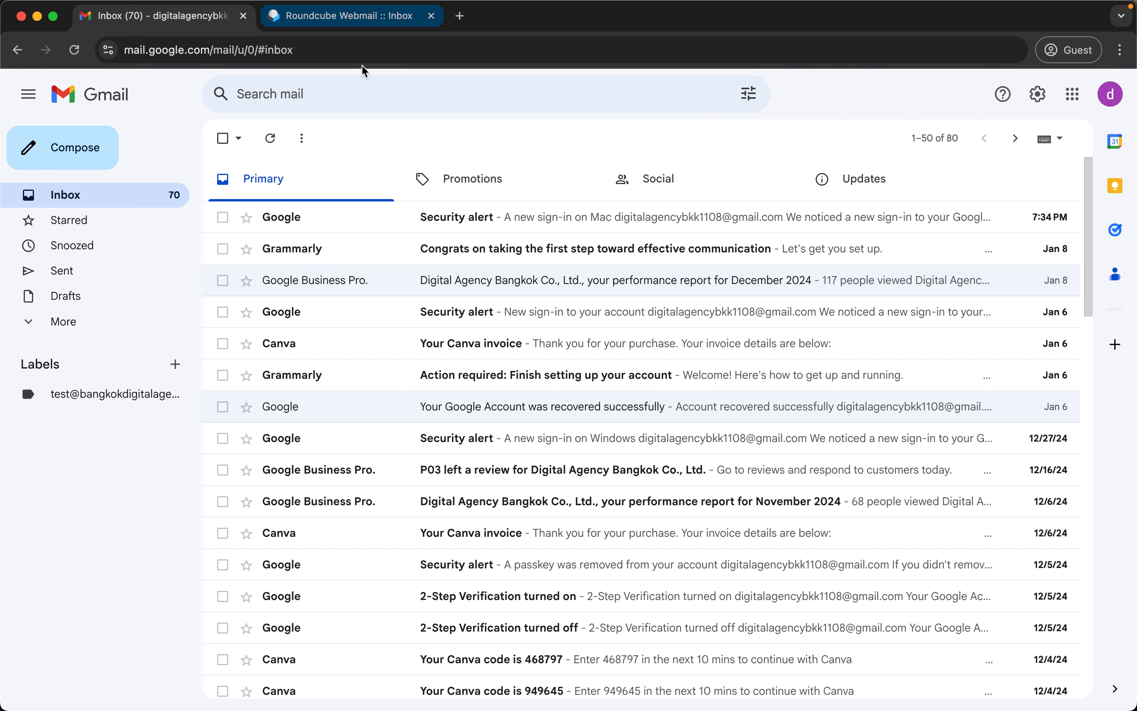
Search Gmail for 'gmail confirmation', find no verification email, and go back to Roundcube.
click(378, 96)
text(gmail confirm)
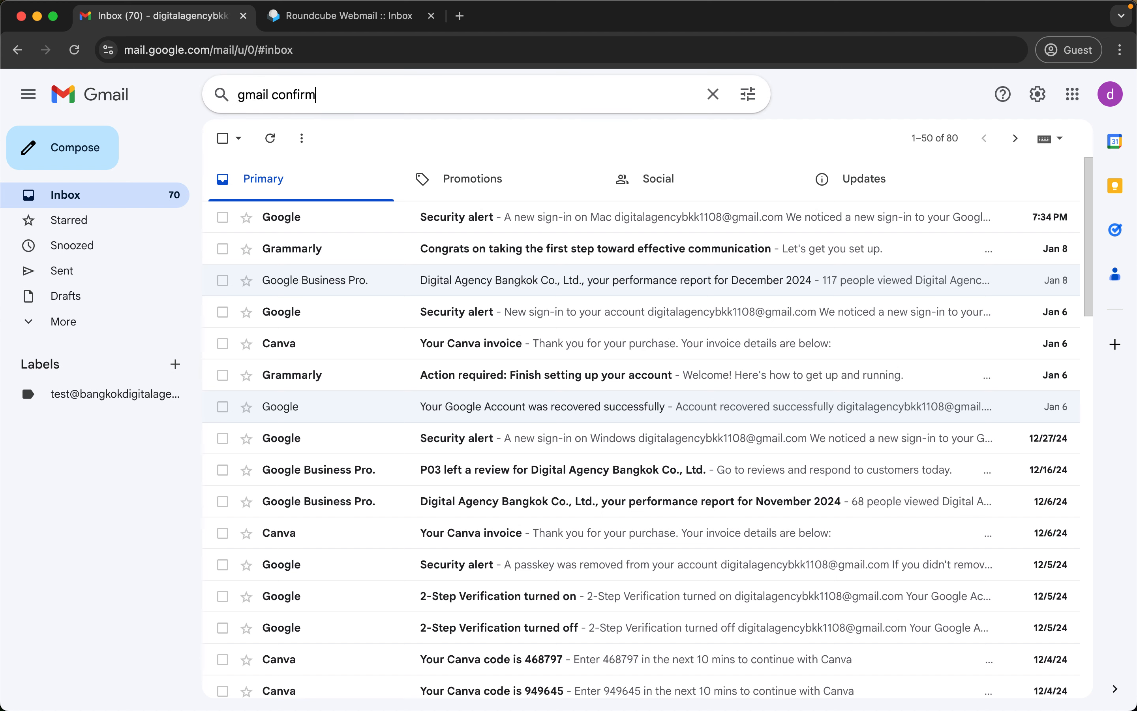
text(ation)
key(Return)
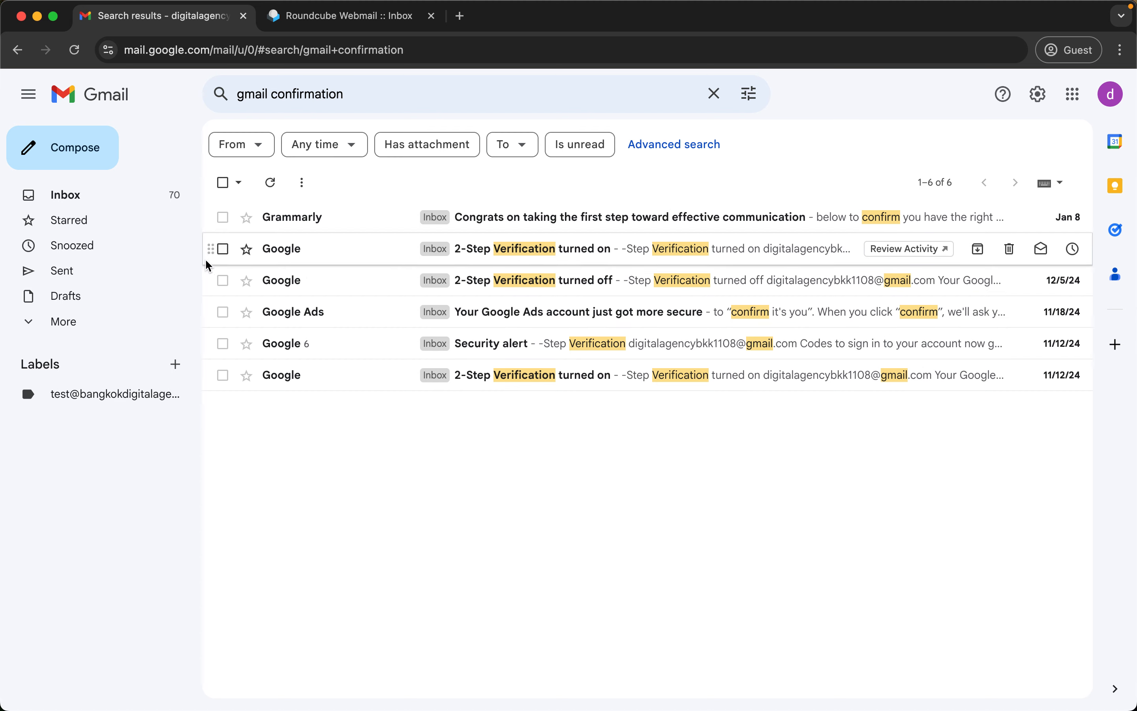
click(132, 192)
key(ctrl+Tab)
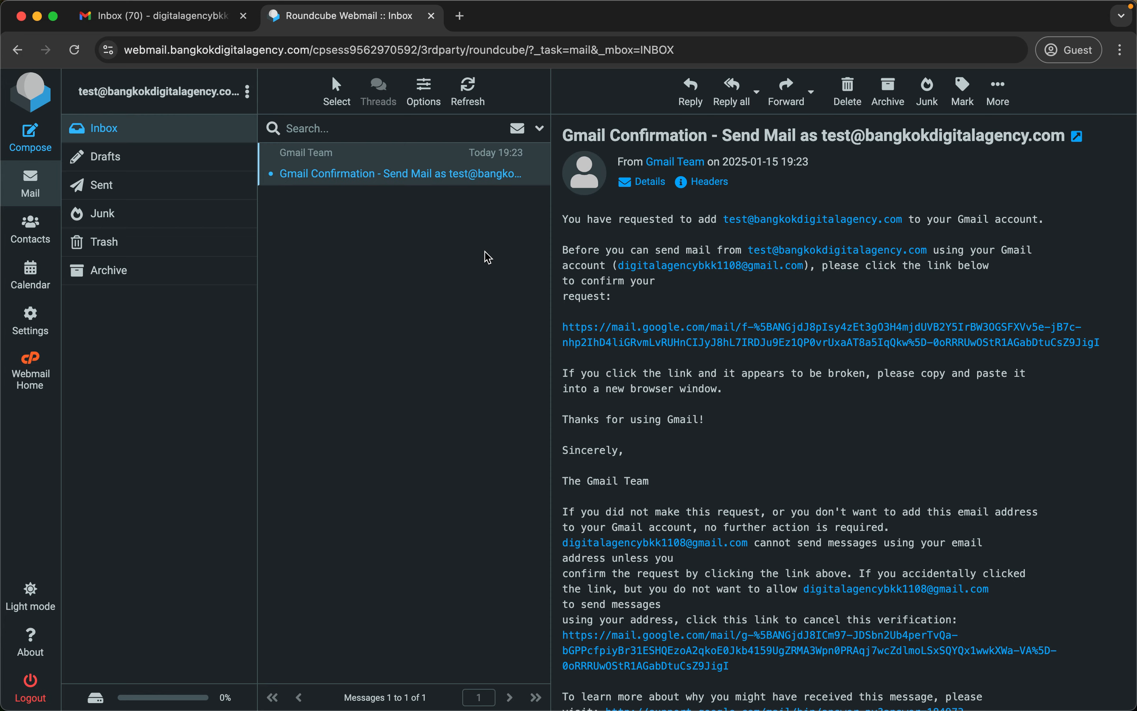
Follow the send-as confirmation link from the Roundcube email, confirm it, and close the success page.
click(736, 343)
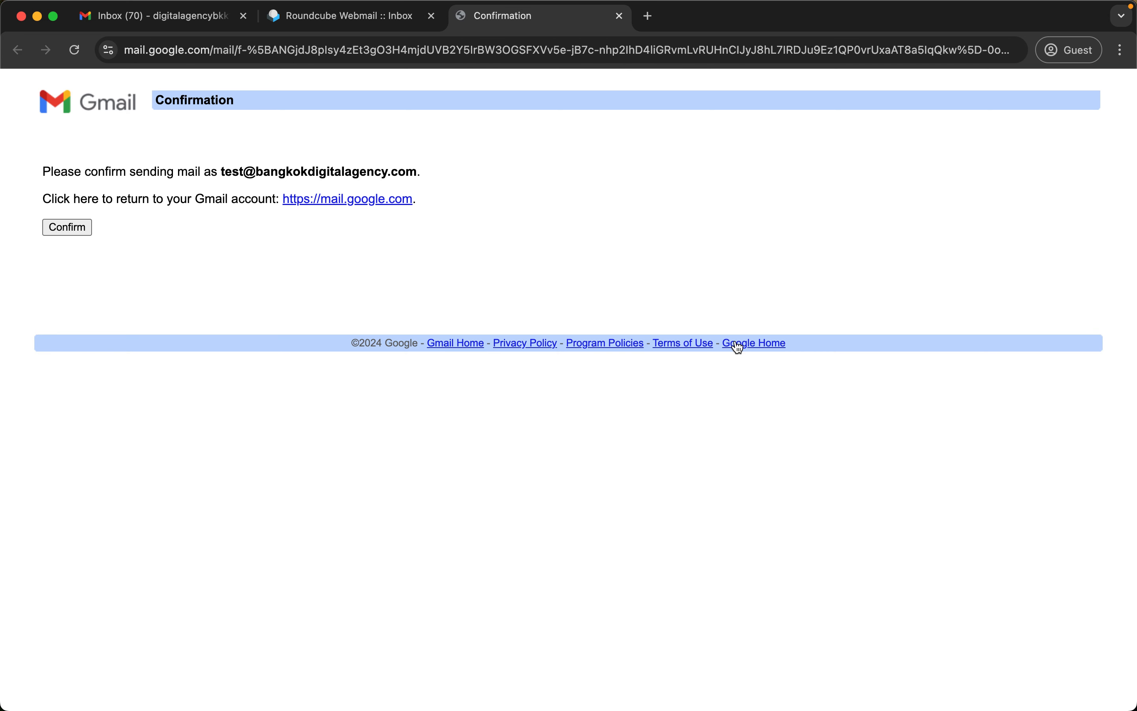
key(super+w)
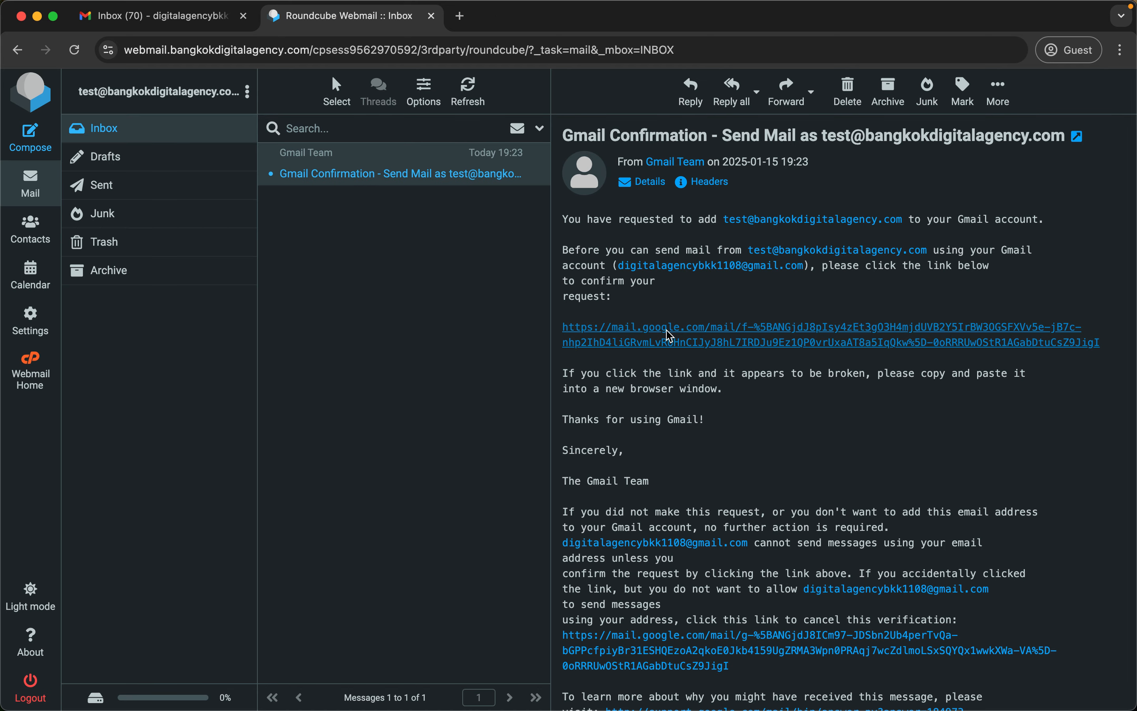
click(713, 330)
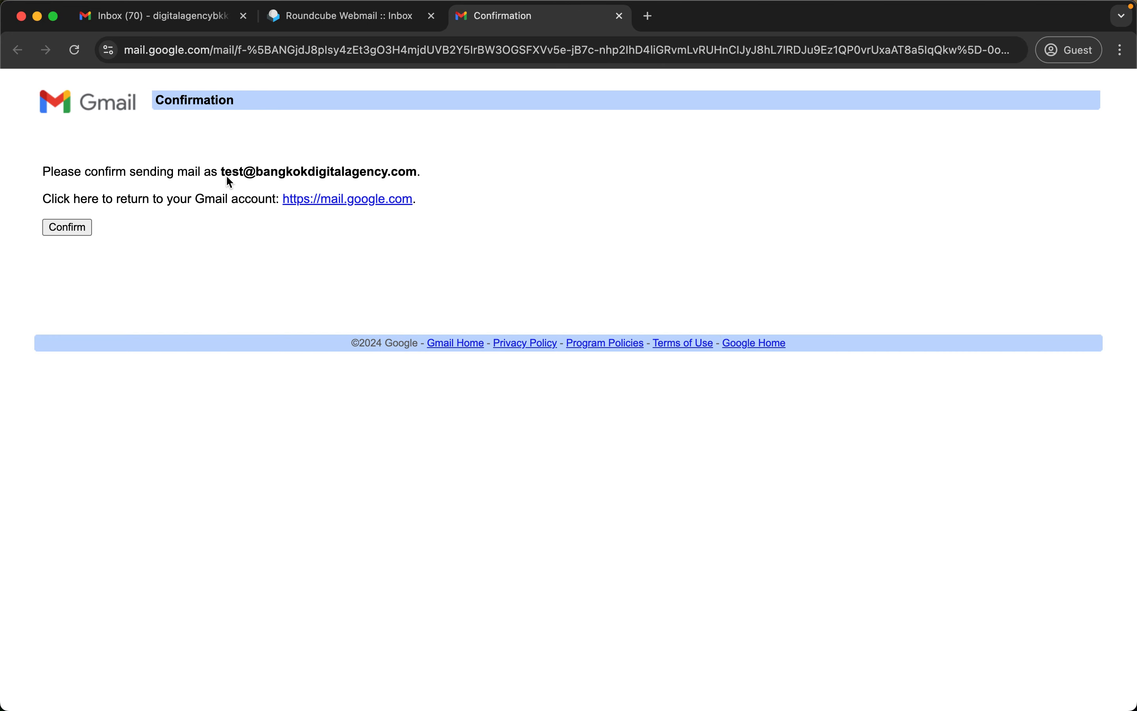
drag(229, 173, 10, 155)
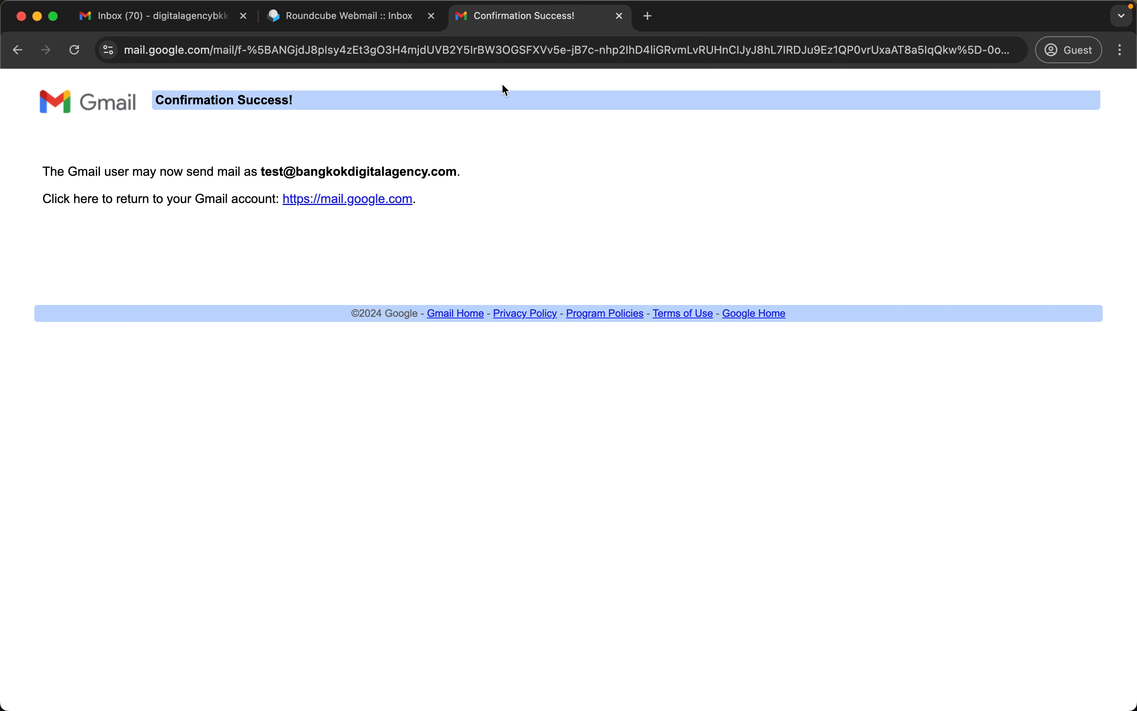
triple_click(232, 105)
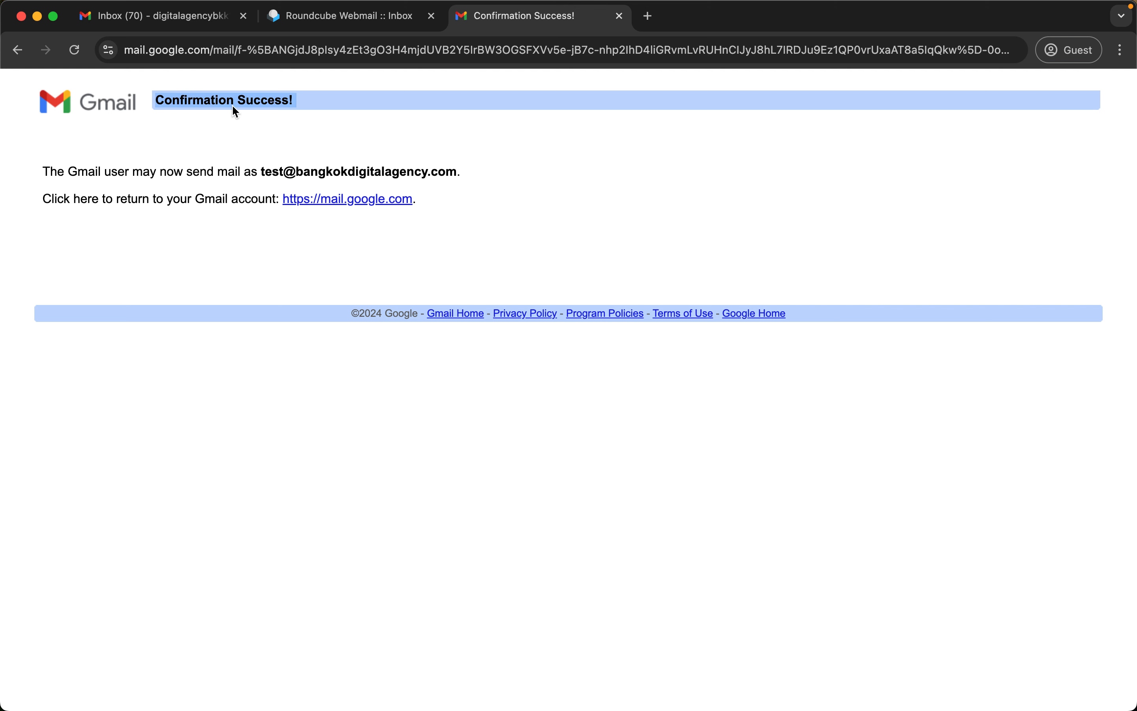
click(619, 17)
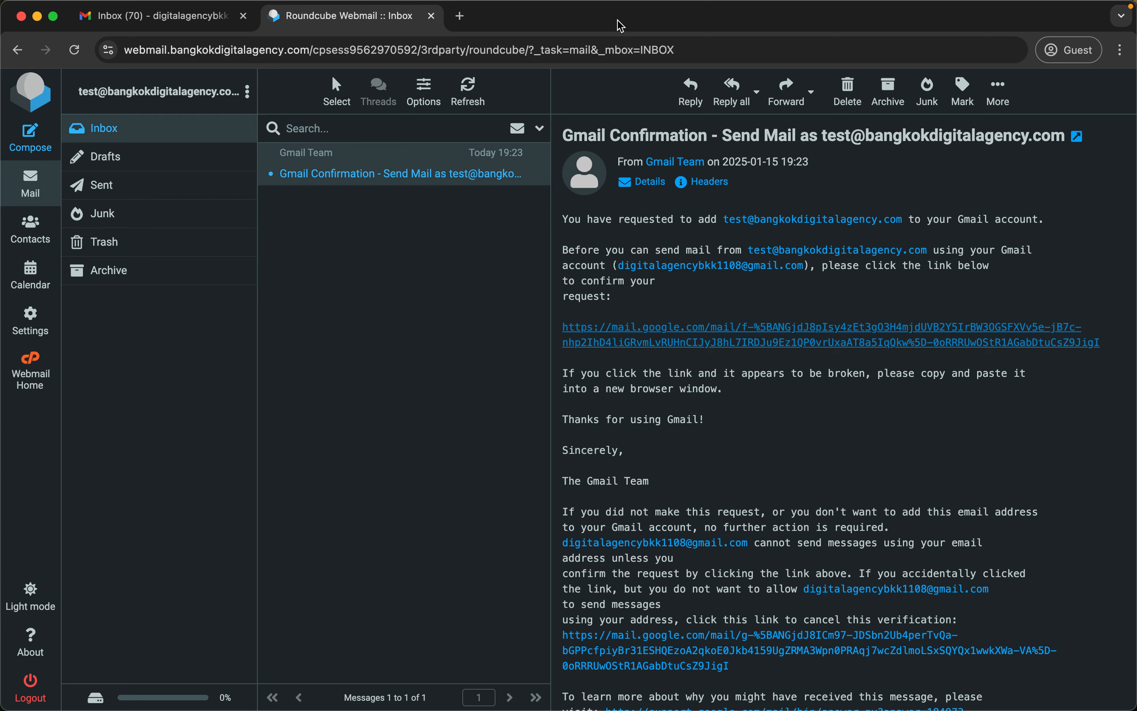
Start a new Gmail message to the company's info address and close it as a draft.
click(133, 24)
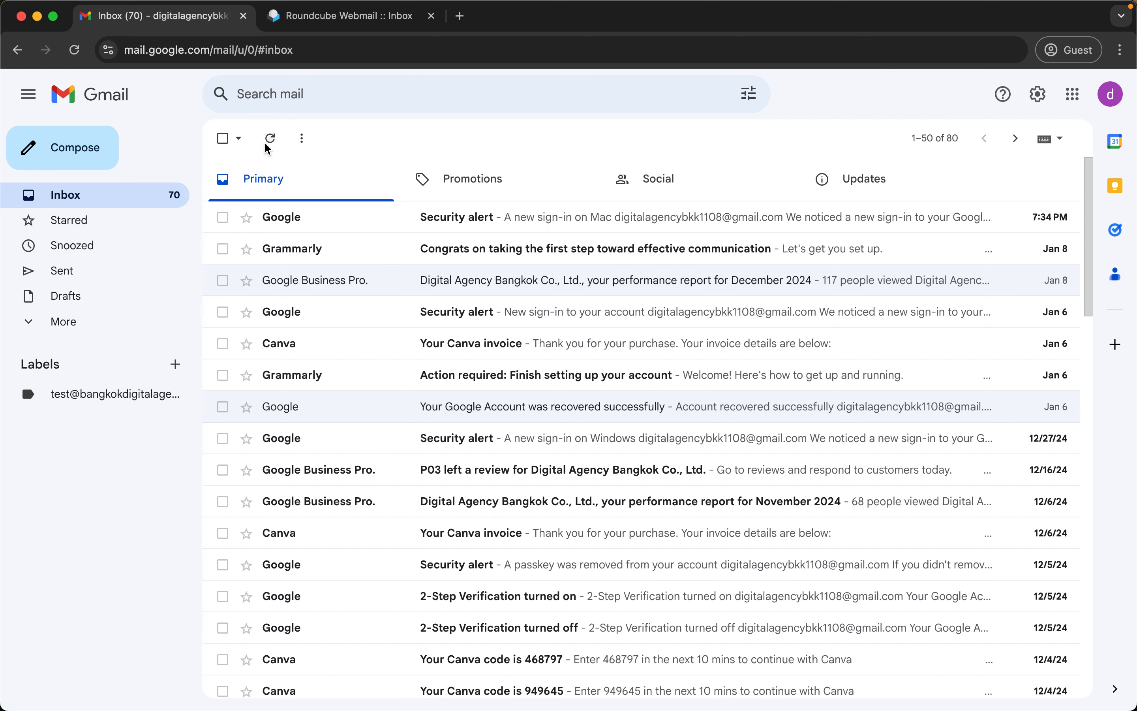
click(77, 165)
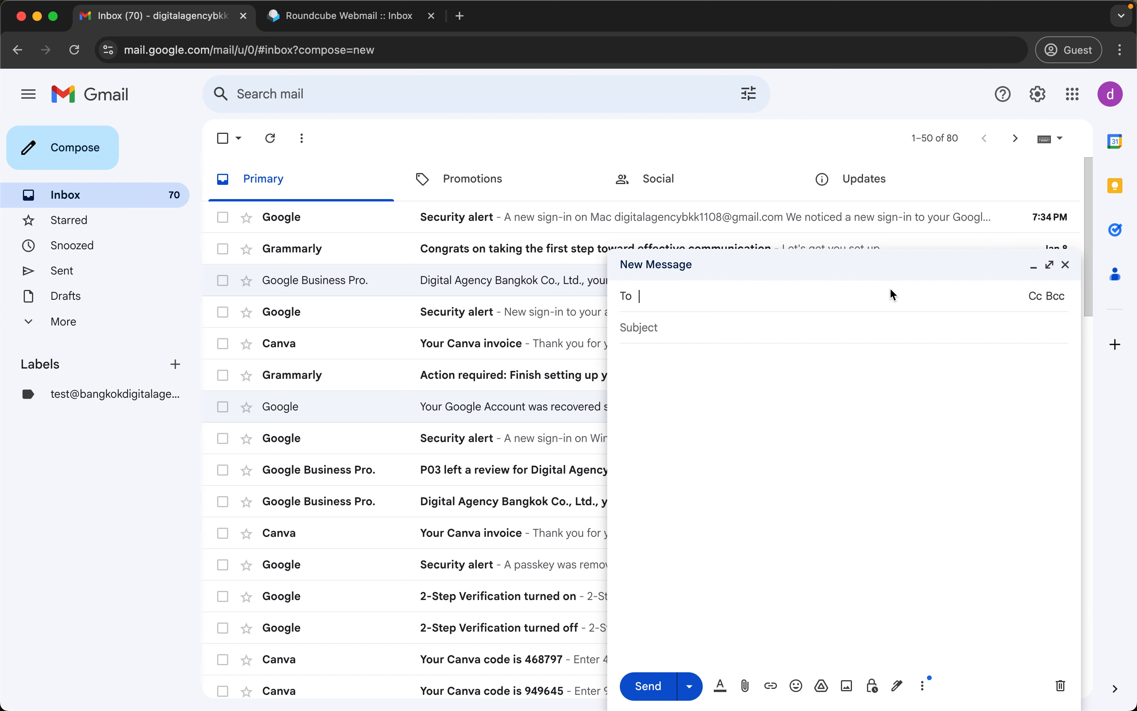
text(inf)
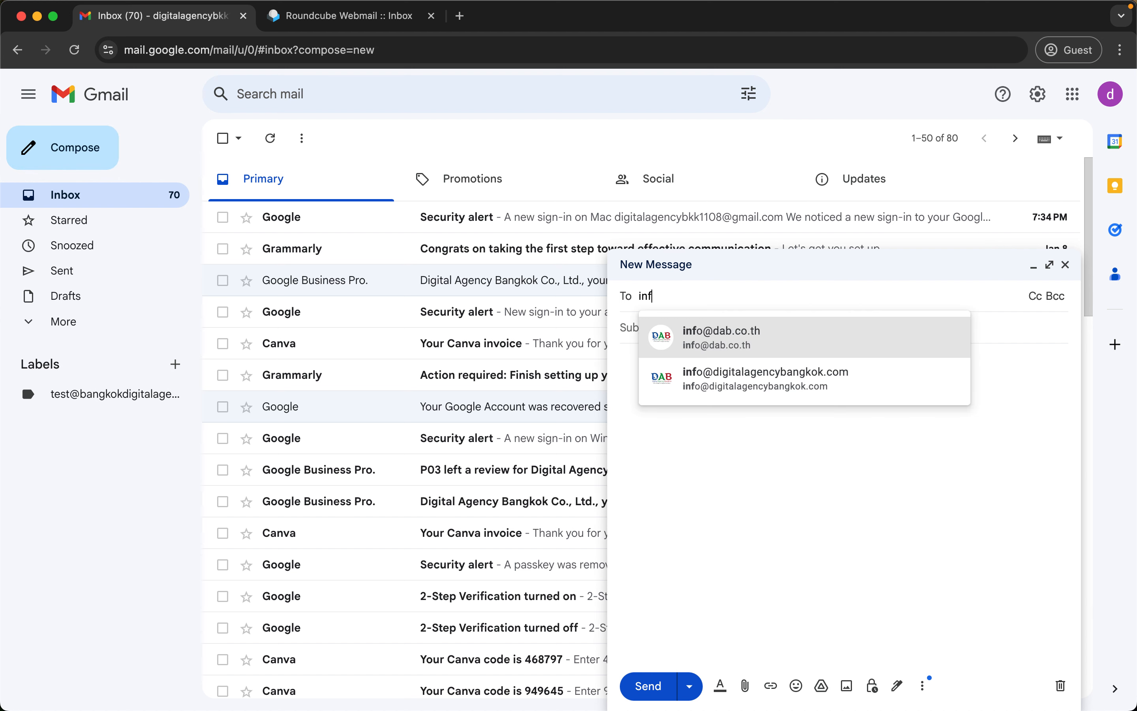
click(749, 380)
click(826, 356)
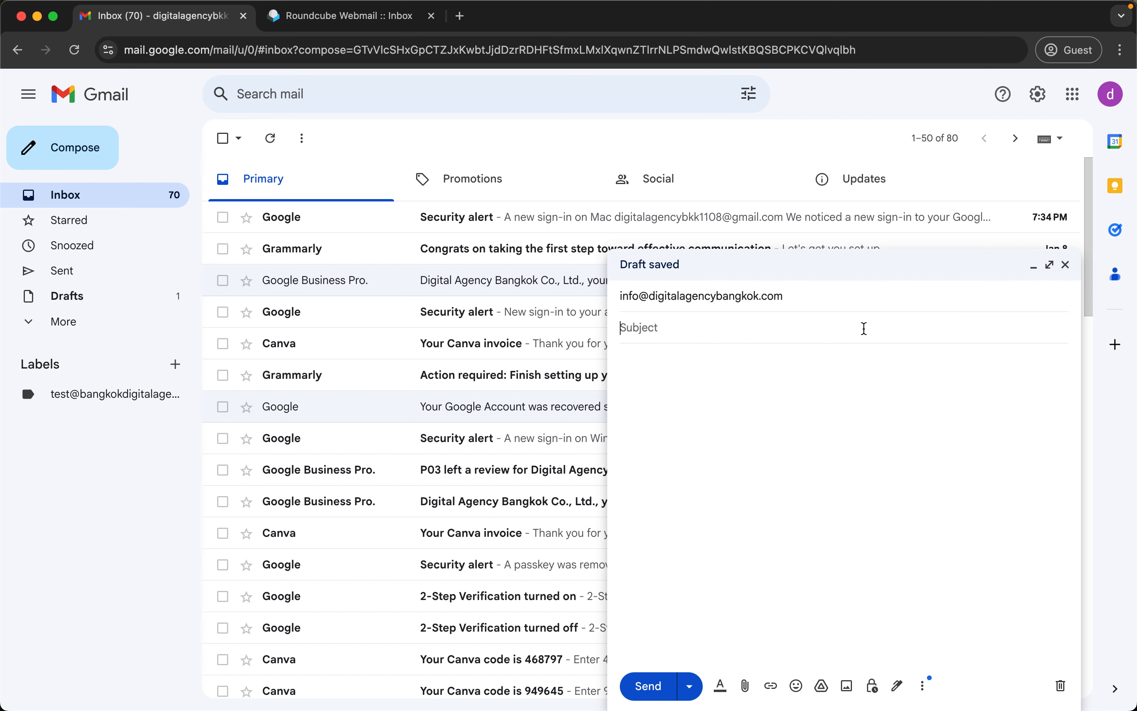
click(904, 301)
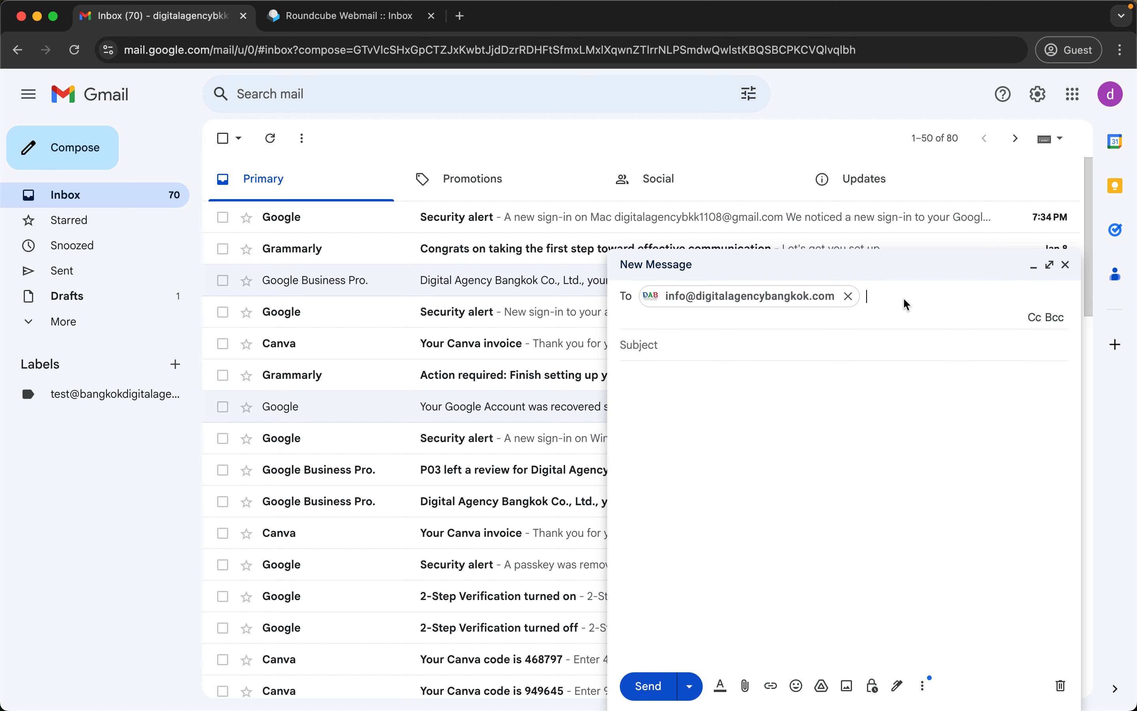
click(1065, 265)
Check Gmail's Accounts and Import settings for the custom-domain send-as address.
click(1038, 94)
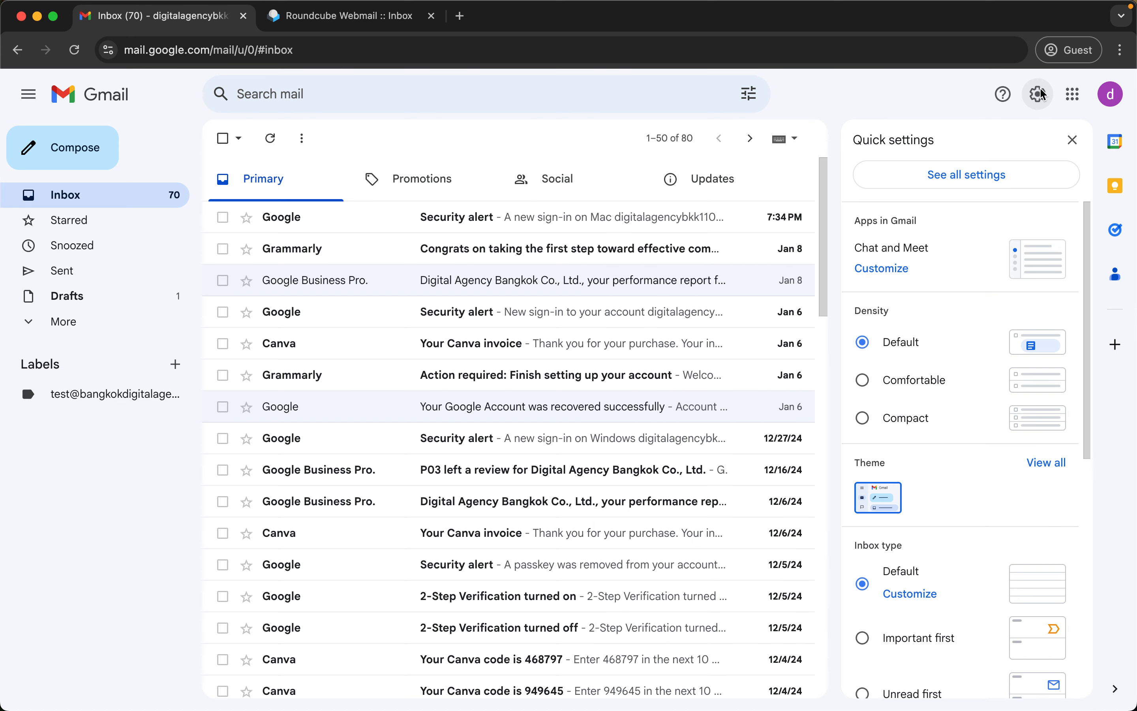
click(978, 171)
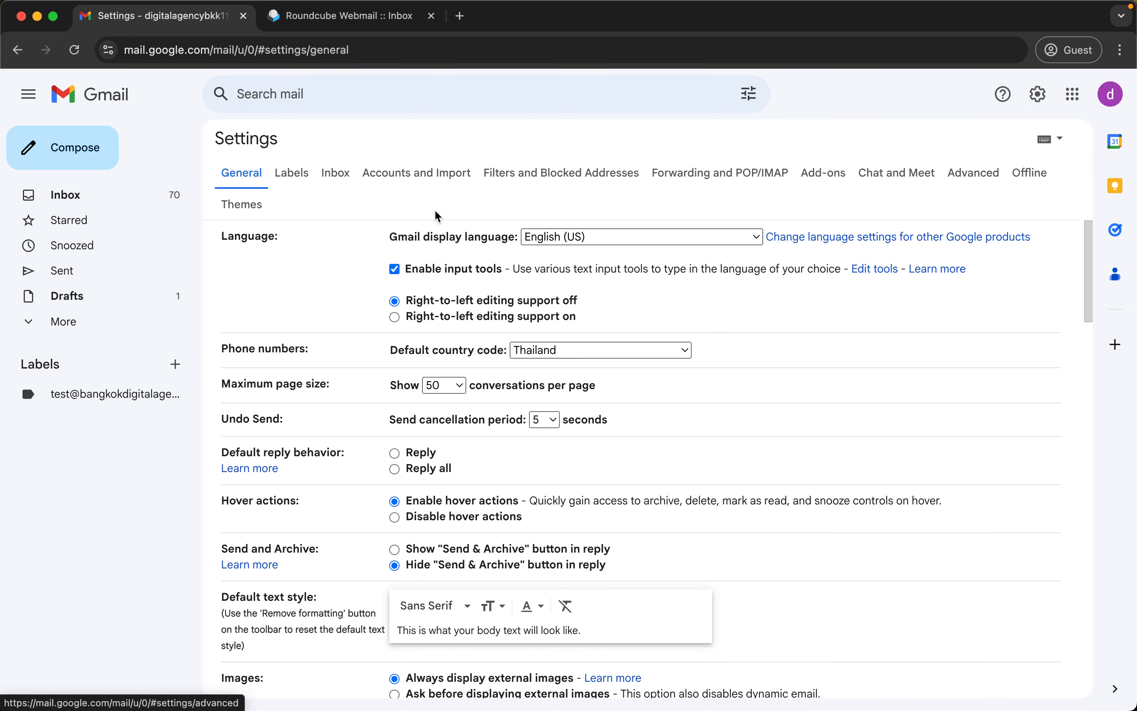
click(408, 173)
scroll(610, 460, down, 1)
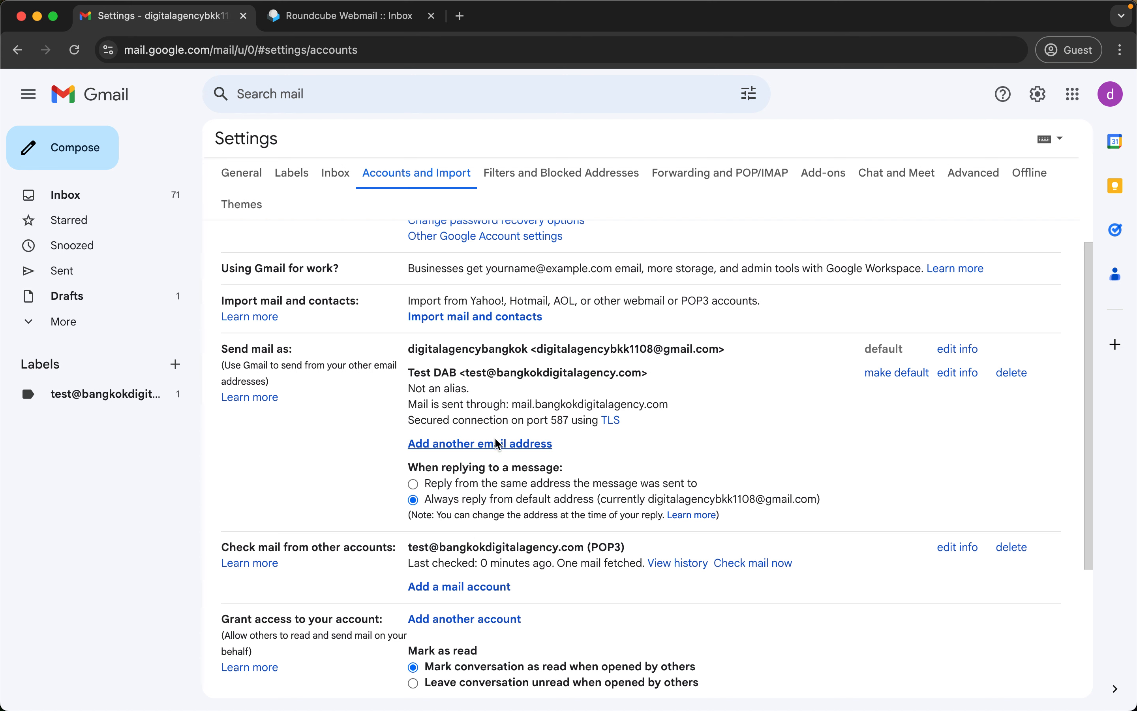
Open the Gmail Confirmation email under the custom-domain label and view it in Roundcube.
click(114, 399)
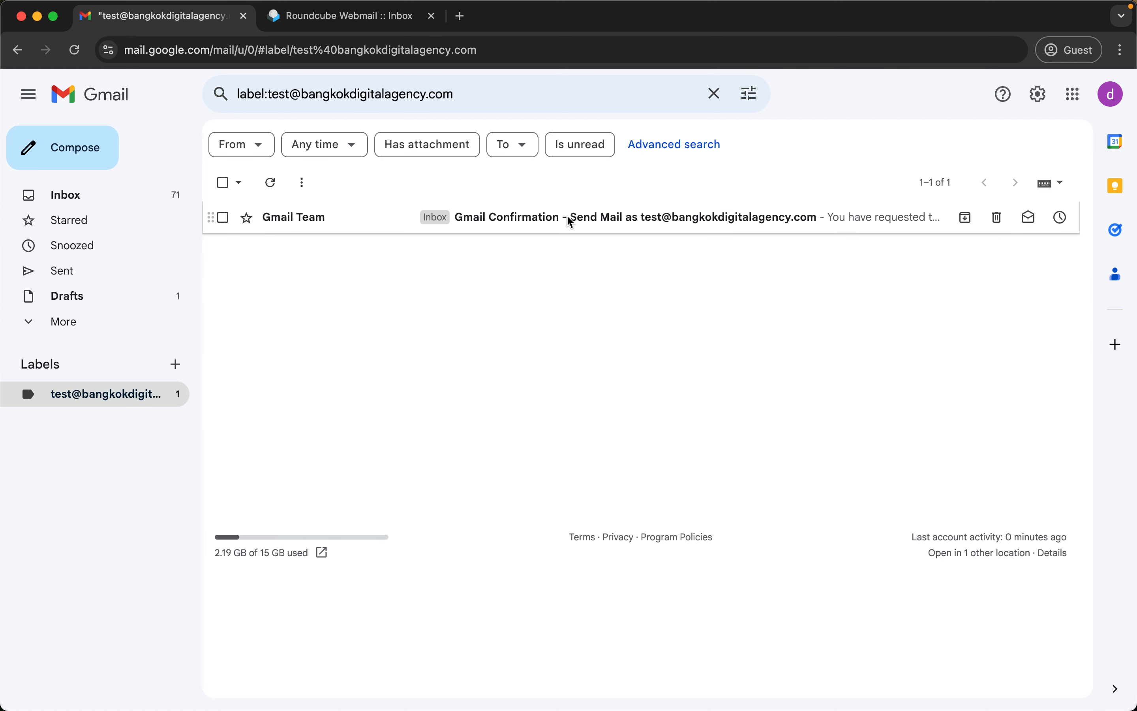
click(606, 230)
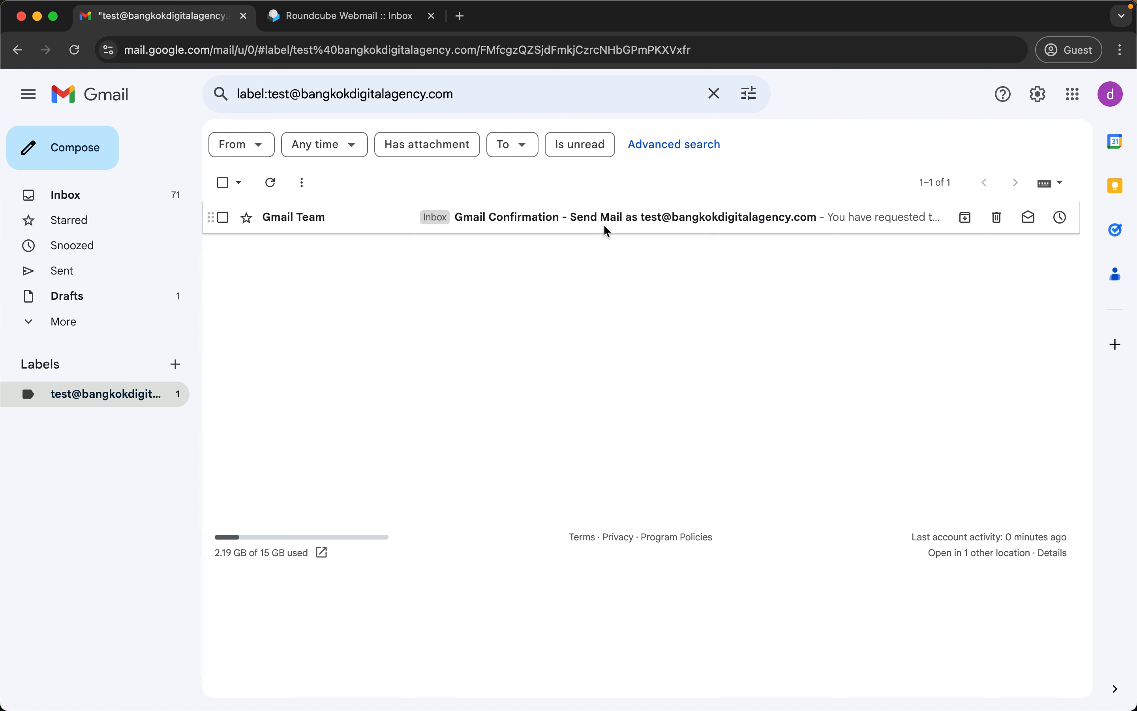
click(378, 29)
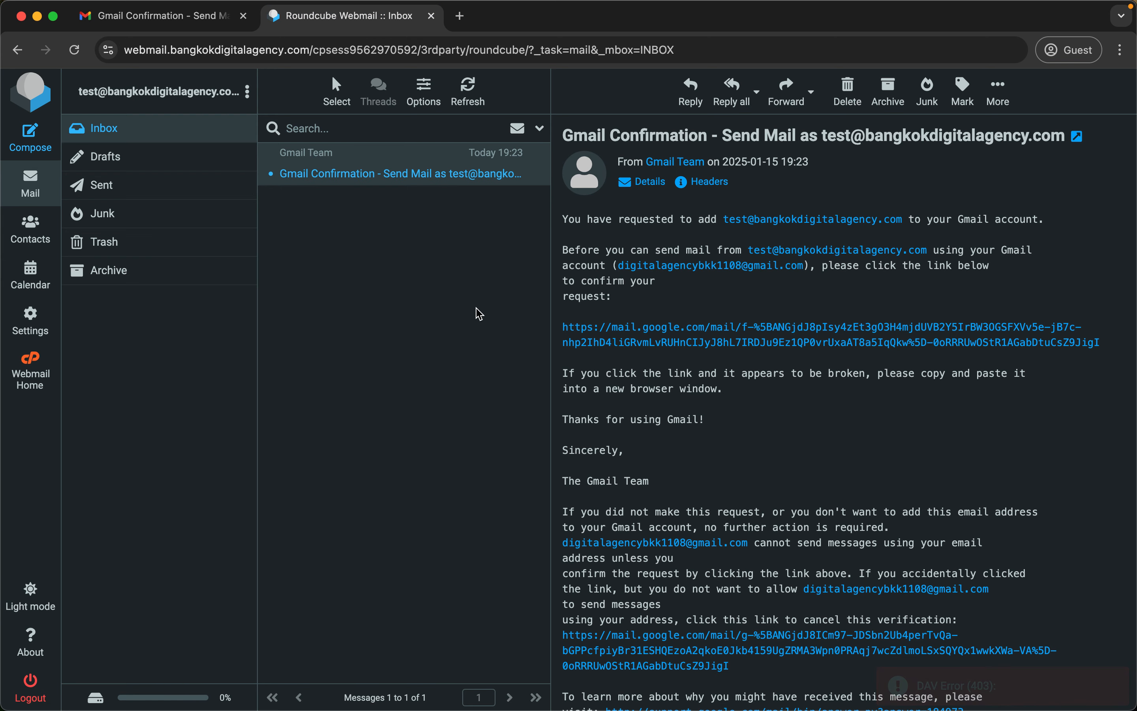
Compose a message from the custom-domain alias to your own Gmail address with subject 'Hello'.
click(130, 25)
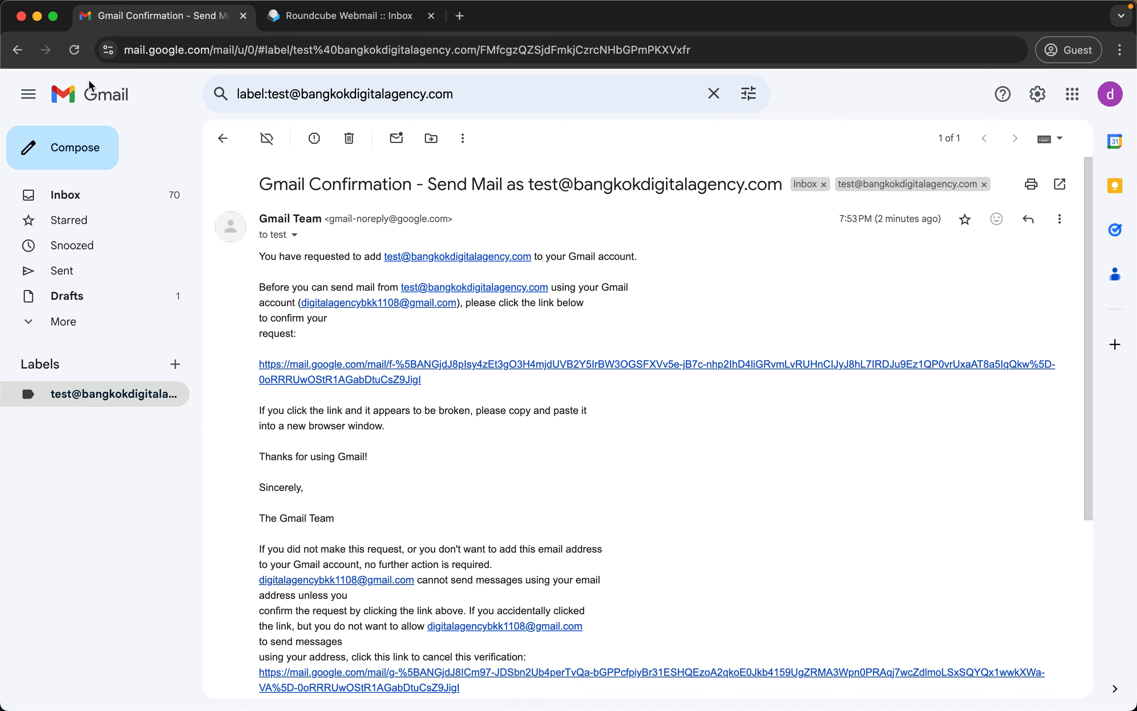
click(72, 150)
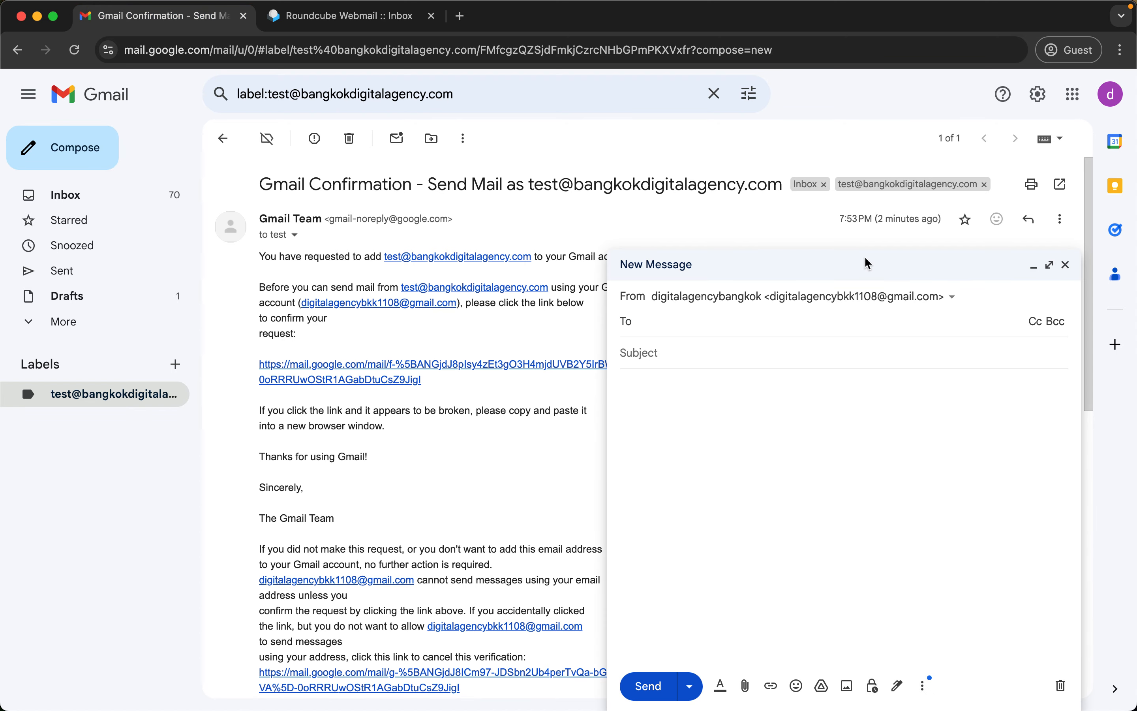
click(766, 296)
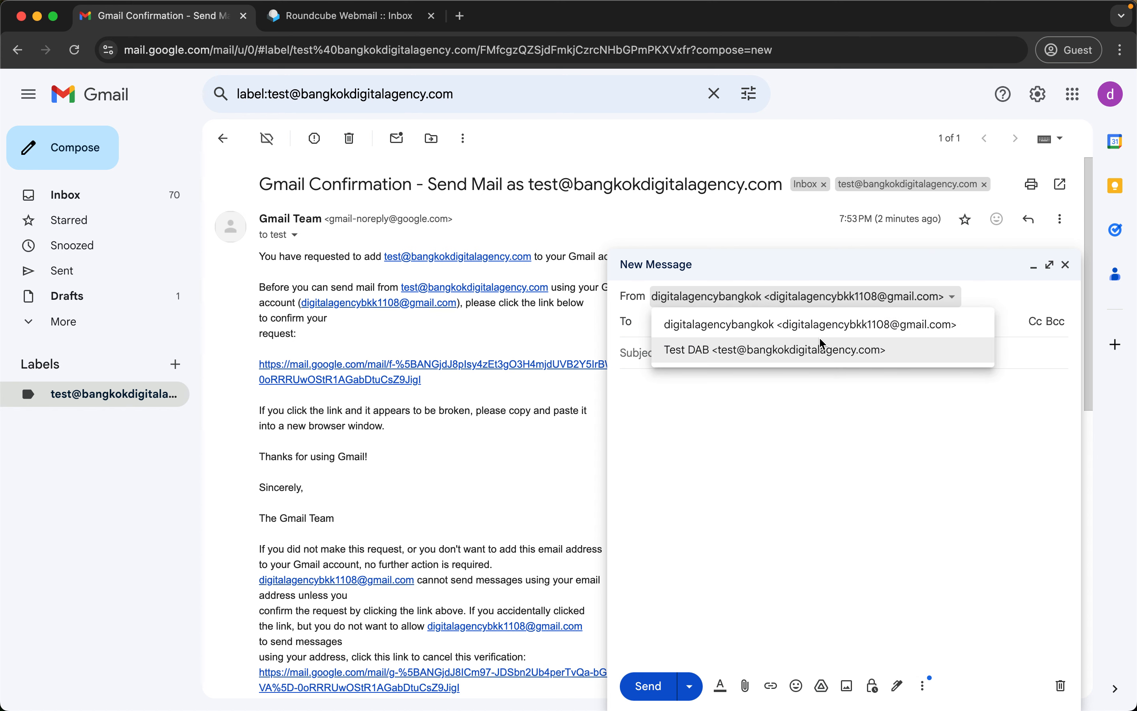
click(782, 358)
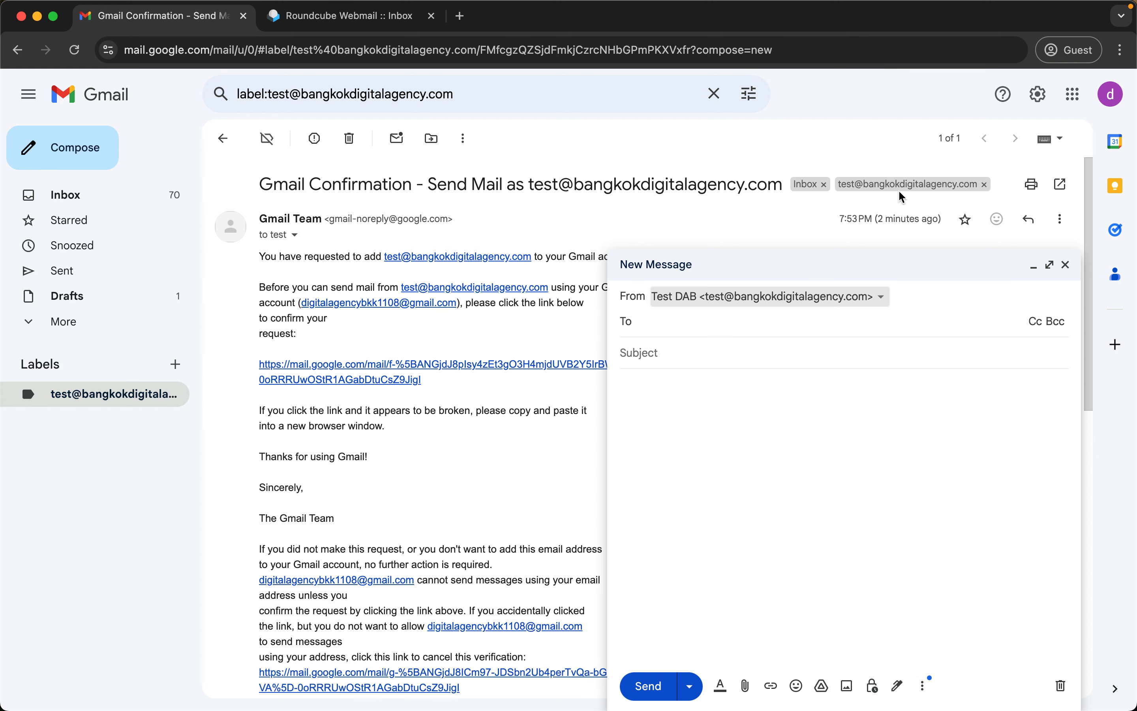
click(1111, 94)
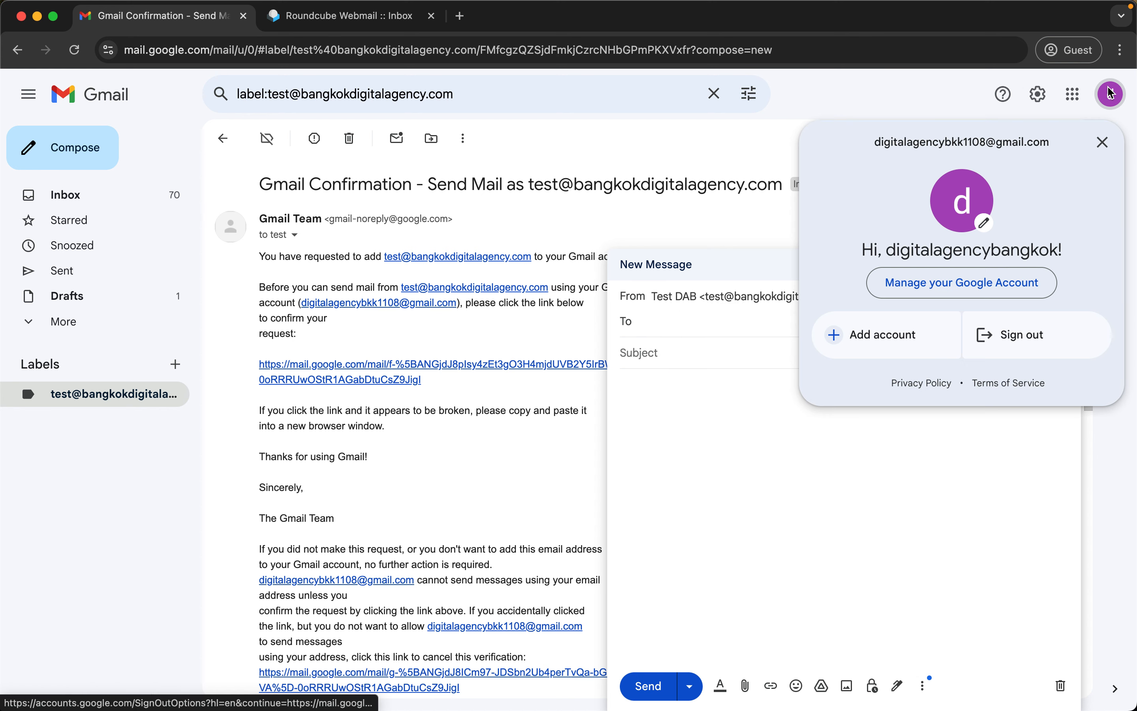
triple_click(958, 147)
key(super+c)
click(722, 334)
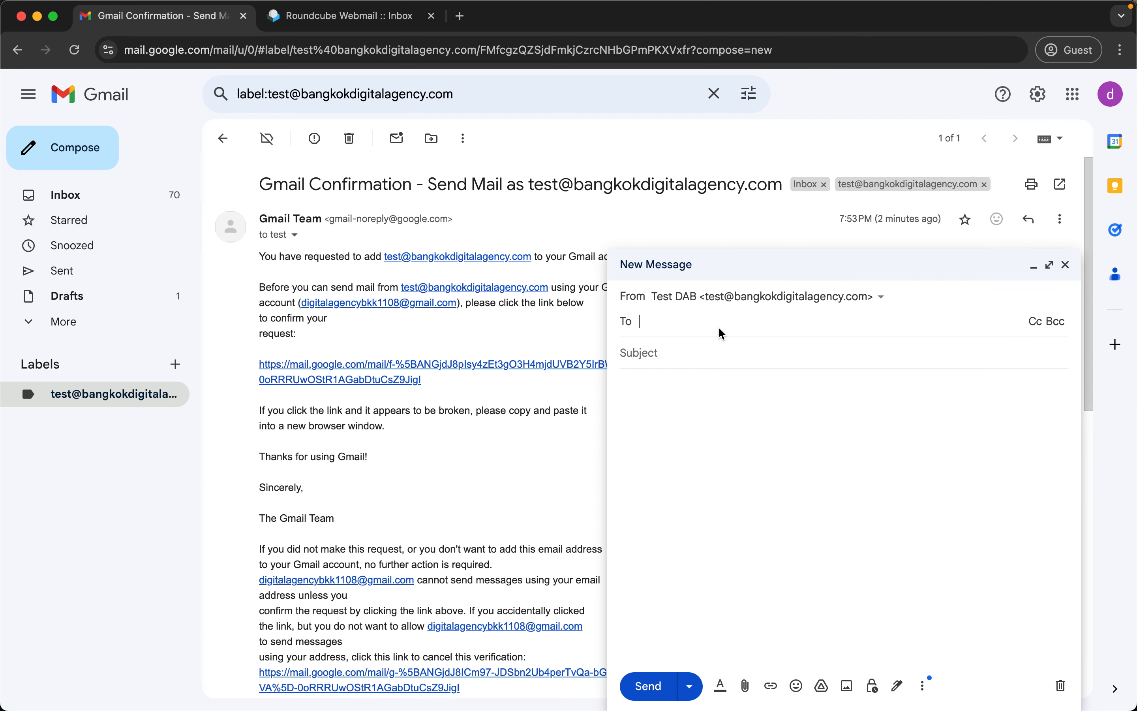
key(super+v)
click(751, 373)
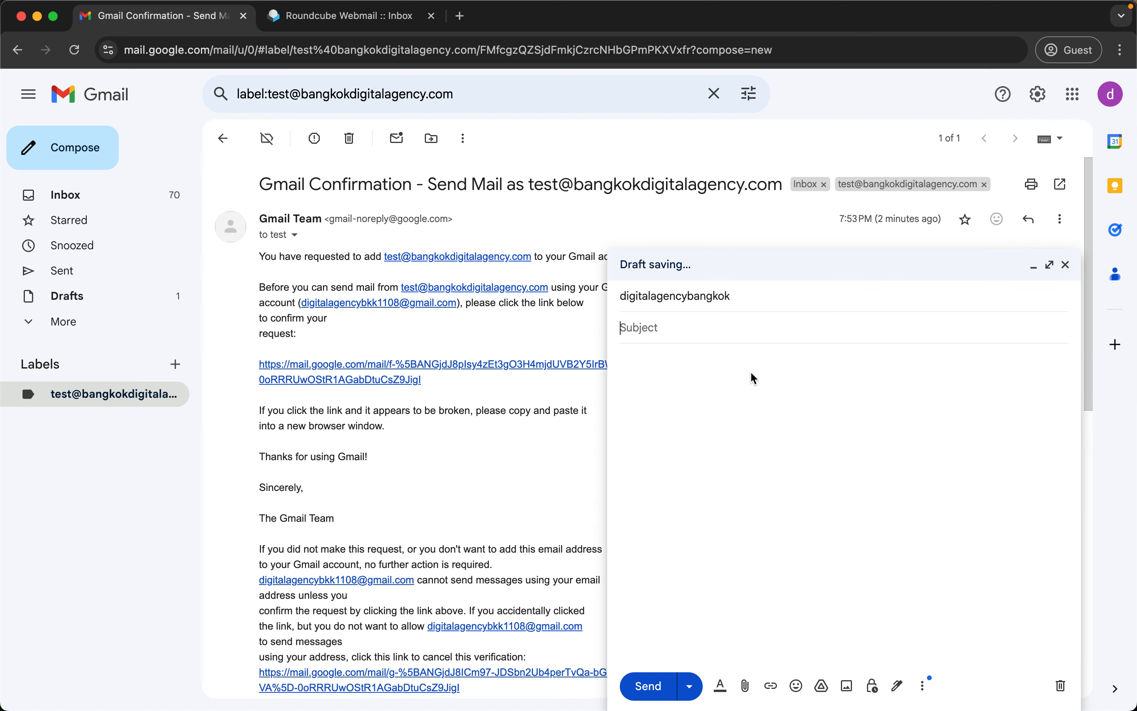
text(Hello)
key(Tab)
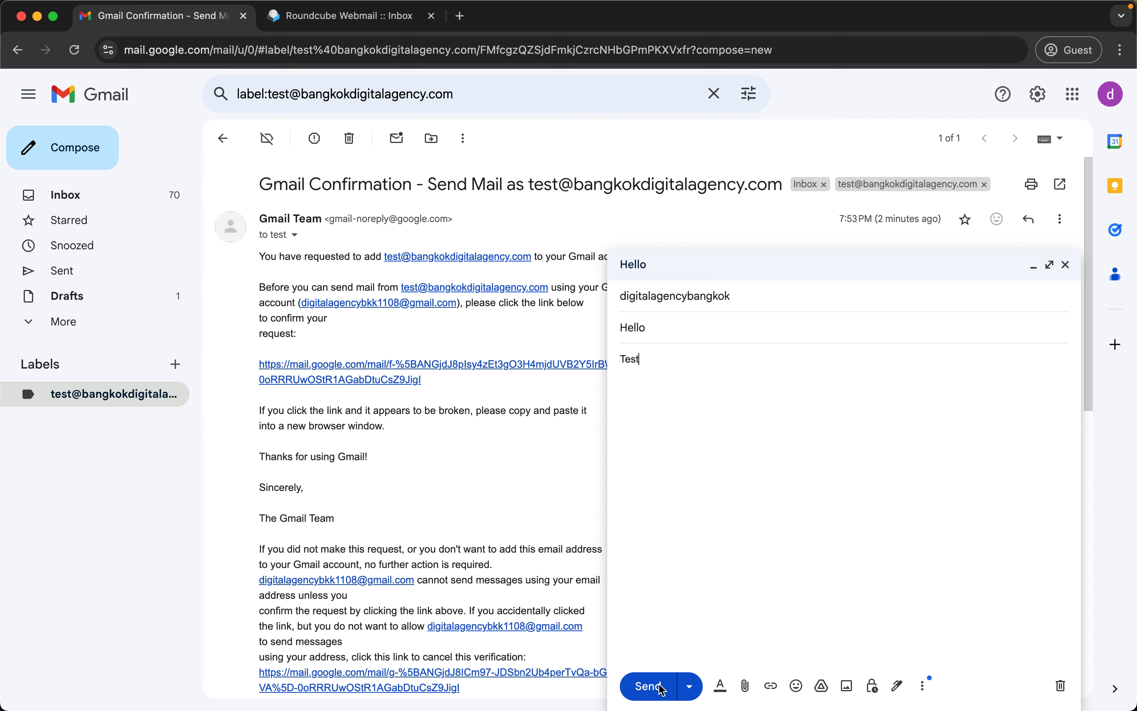
Try sending the Hello message three times, then return to the inbox and reload Gmail.
click(657, 701)
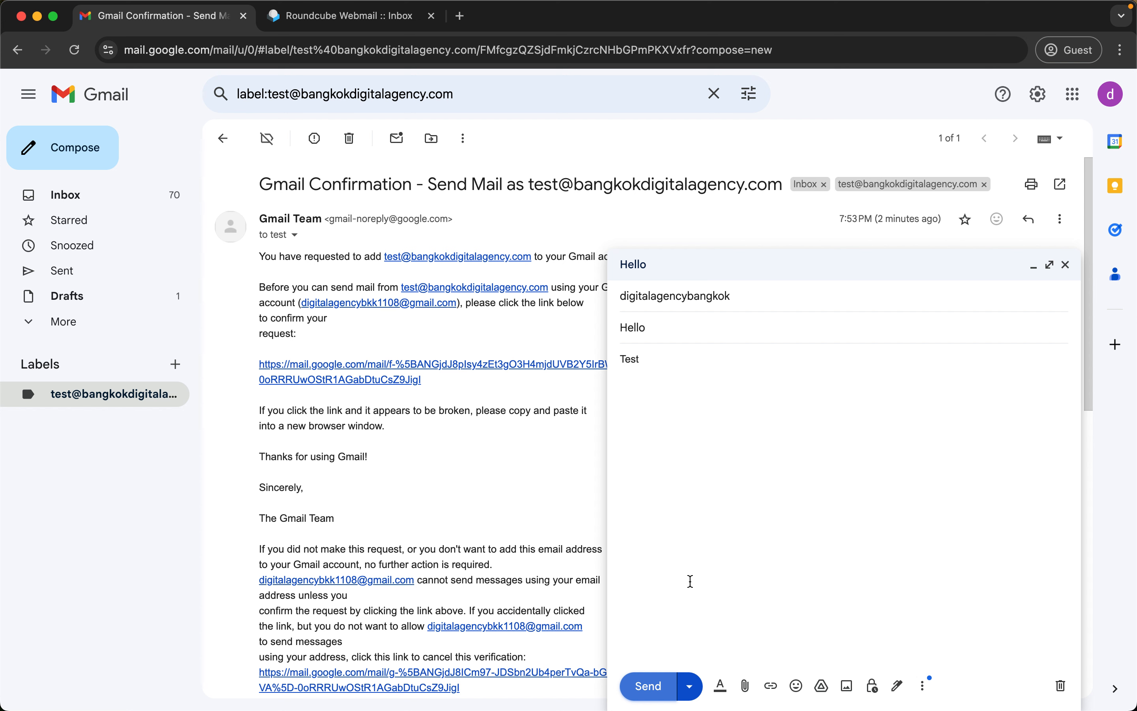
click(647, 682)
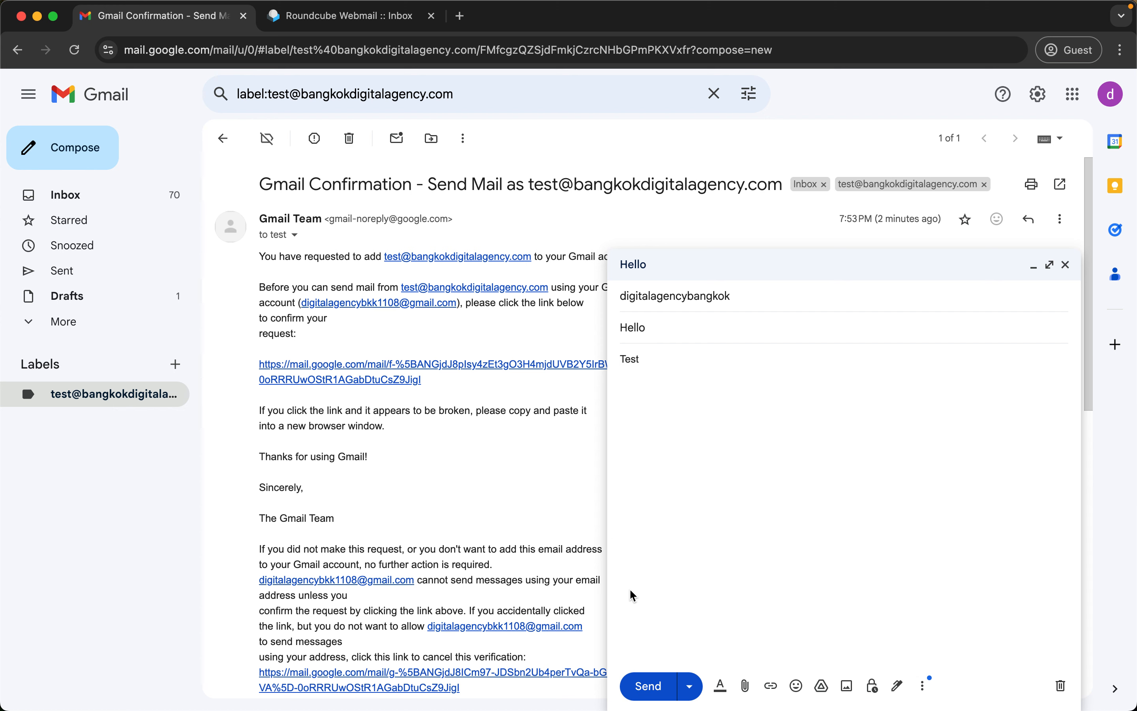
click(647, 684)
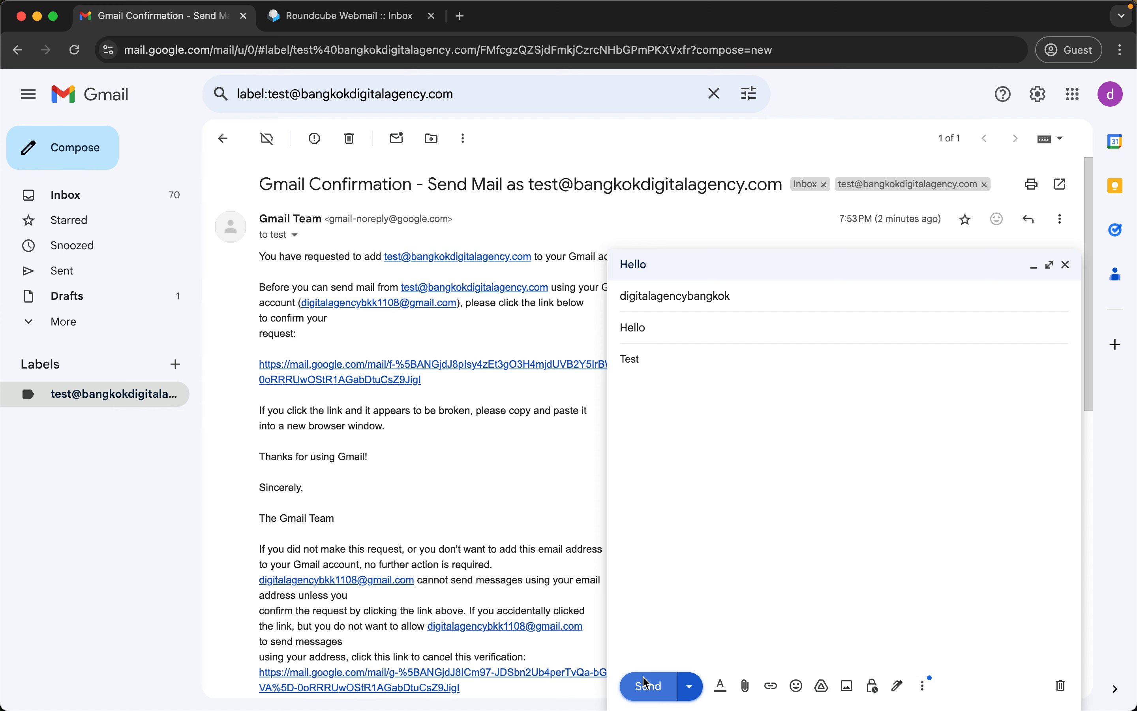
click(108, 101)
click(74, 48)
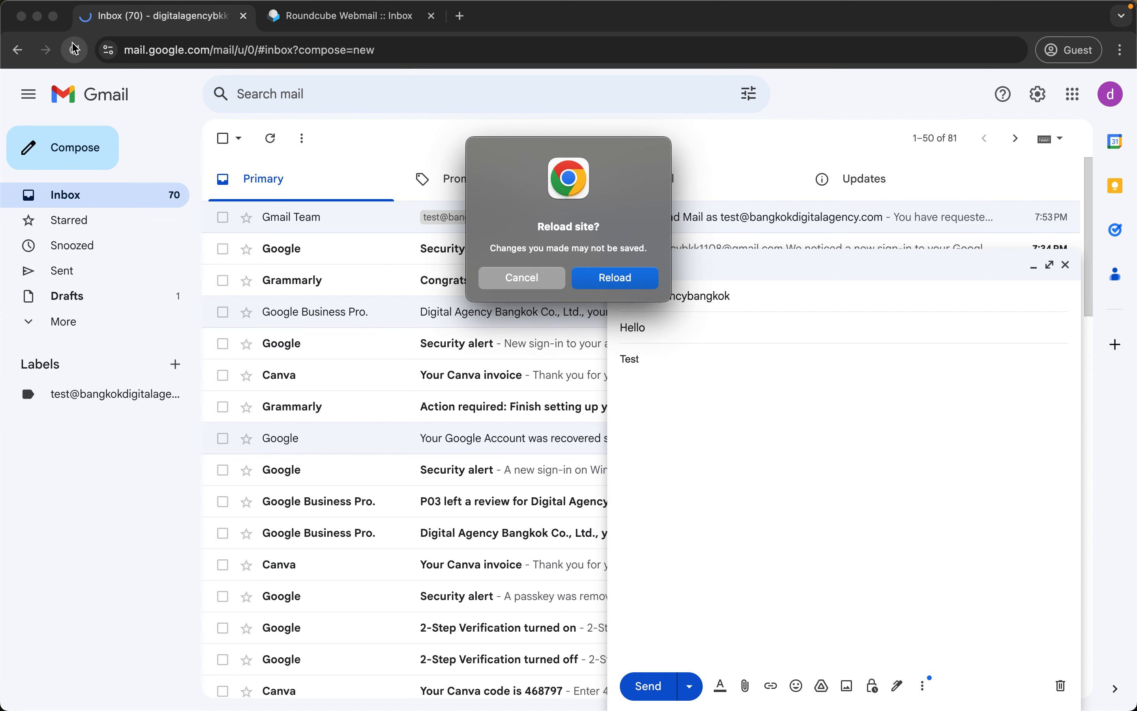
click(616, 278)
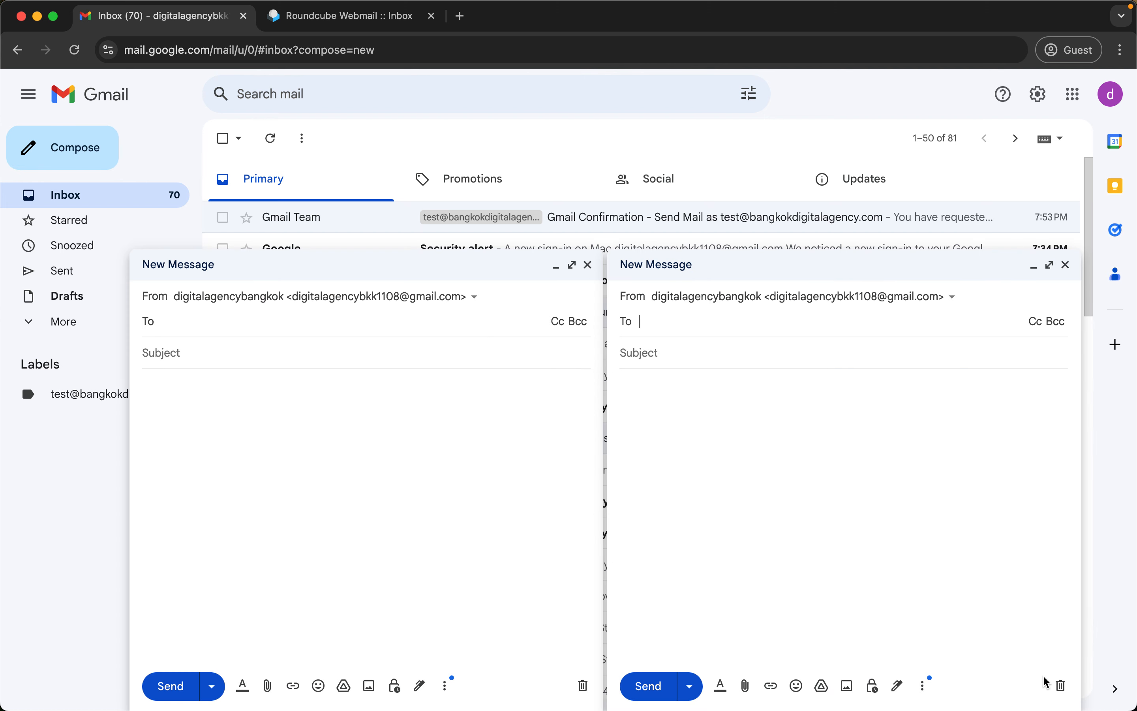
Discard the extra blank draft and address a message from the alias to your own account.
click(1060, 686)
click(852, 300)
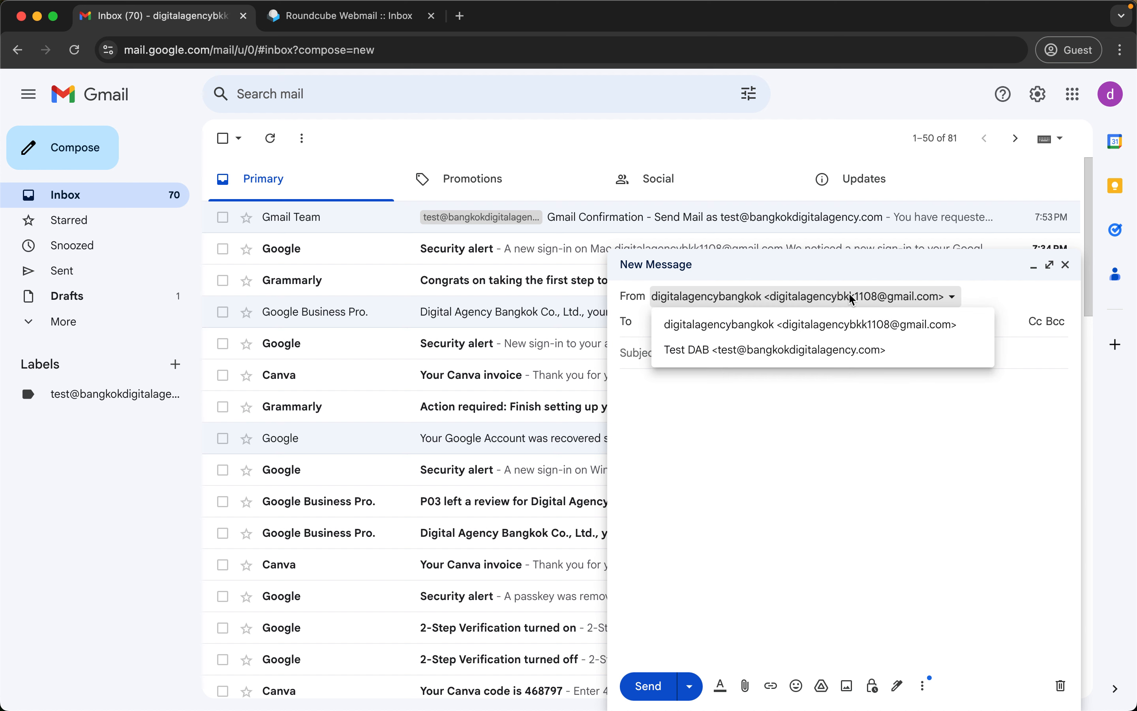
click(783, 347)
click(807, 326)
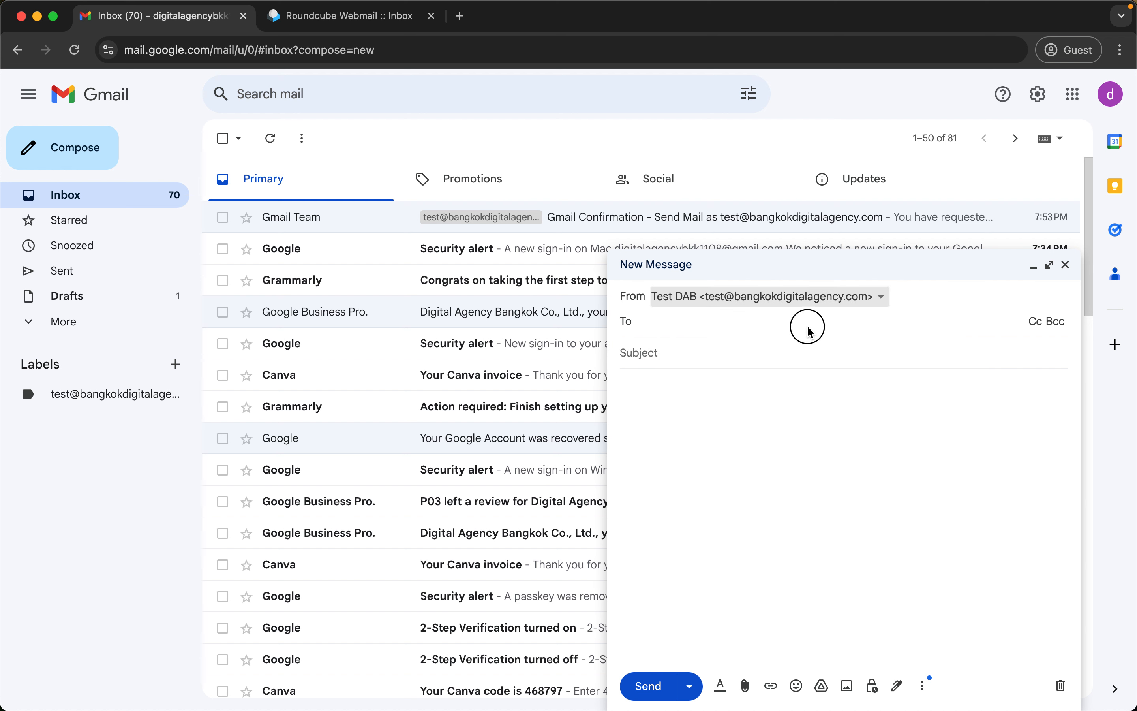
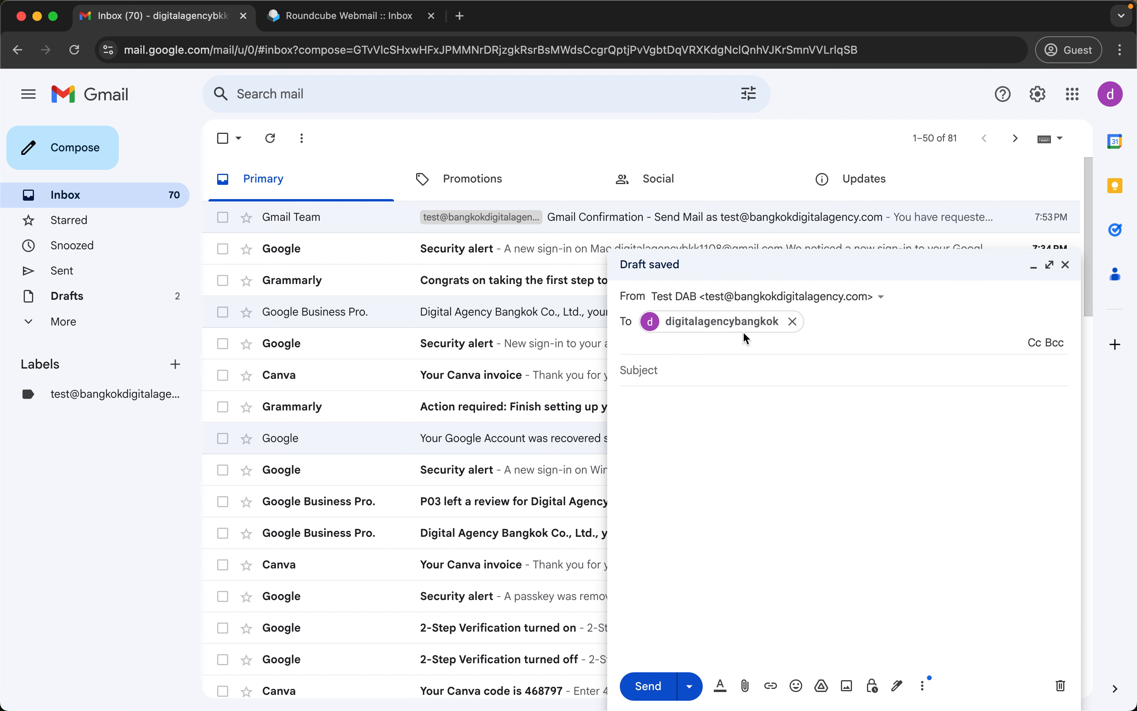
click(743, 330)
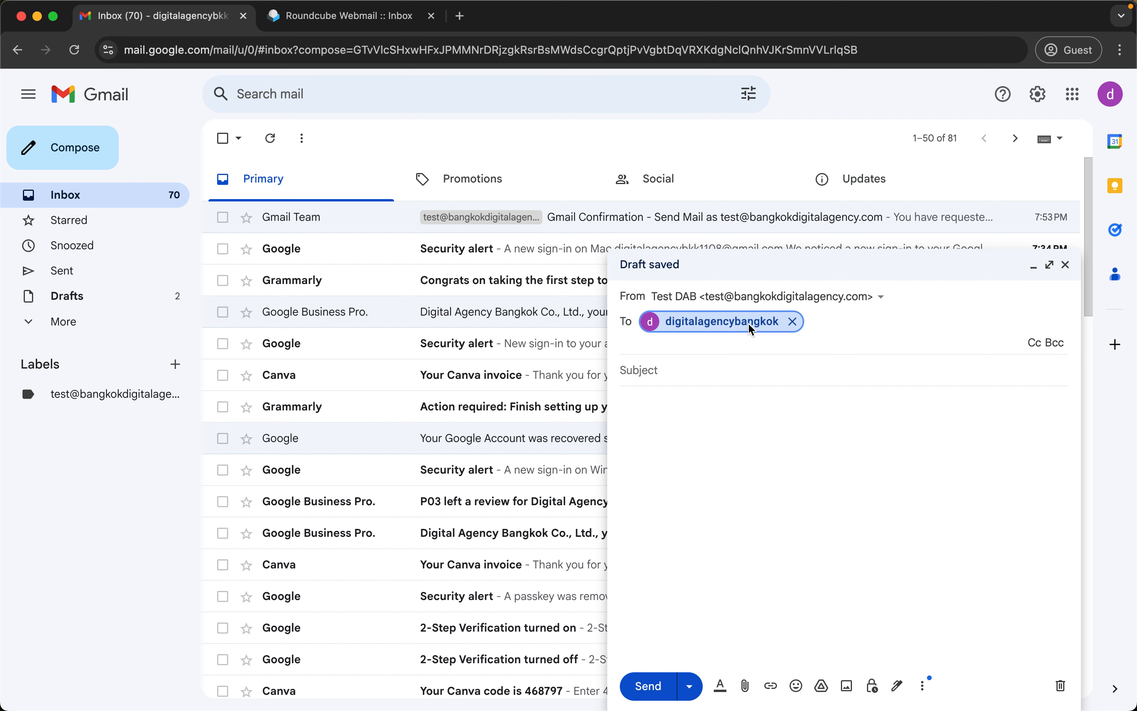
click(750, 325)
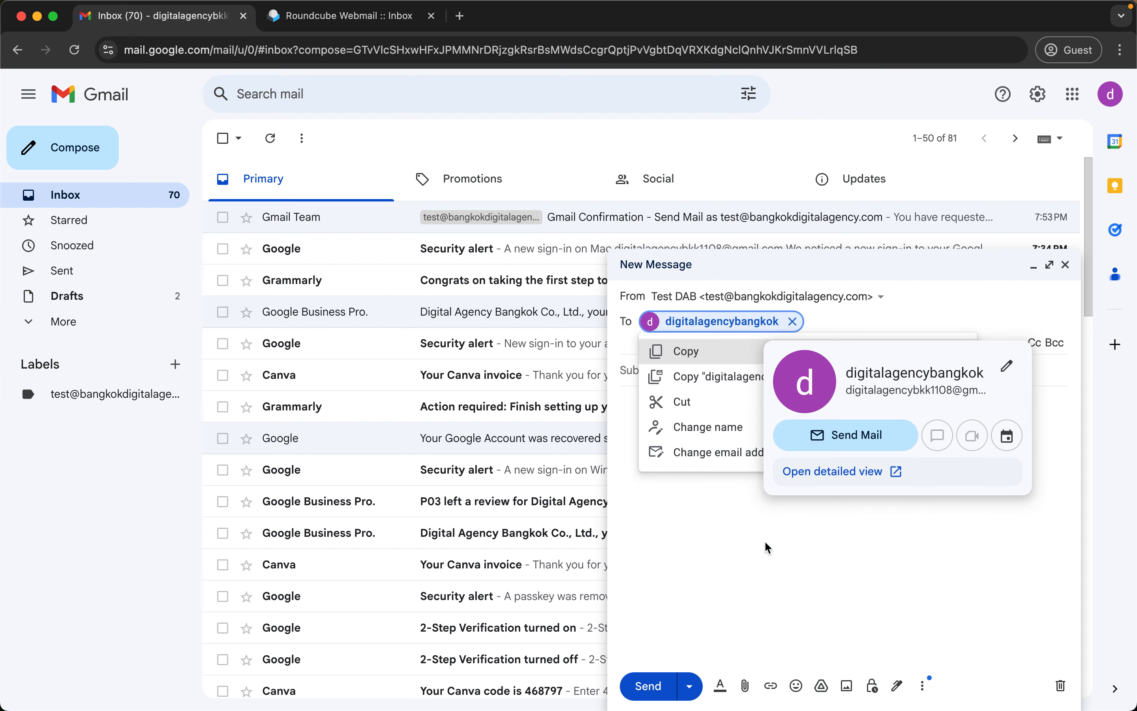
click(765, 545)
Enter subject 'TEst' and send the test message with Cmd+Enter.
click(743, 336)
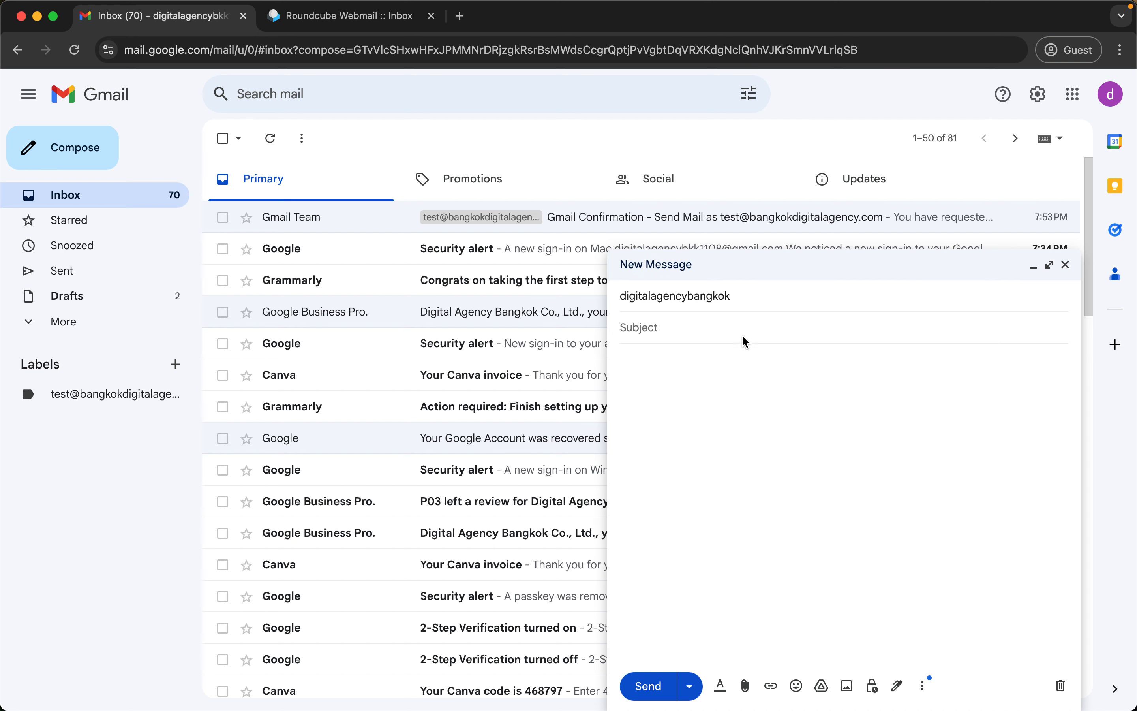
text(TEst)
key(Tab)
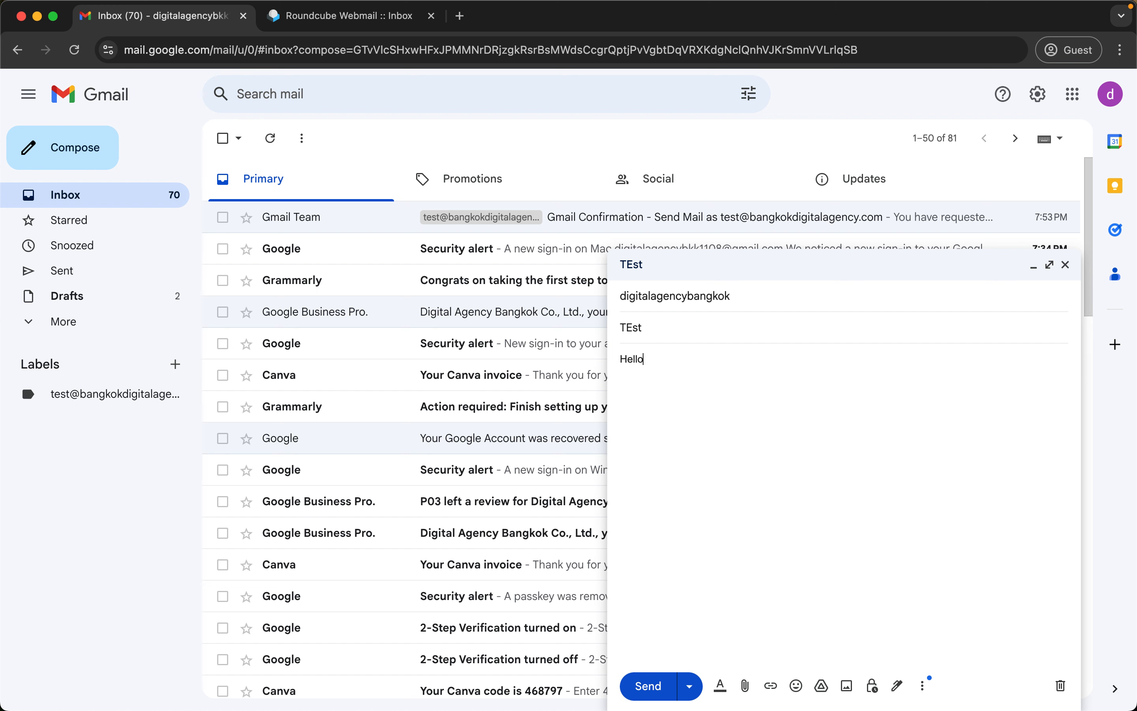
key(super+Return)
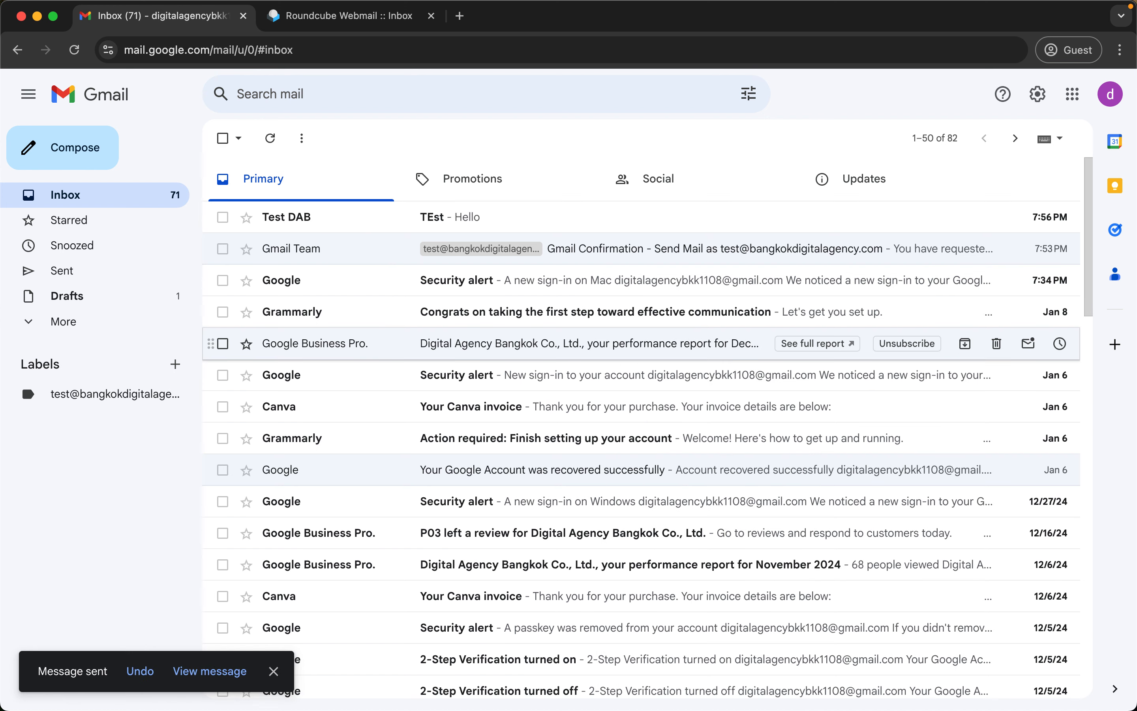
Open the received TEst message and inspect its sender and recipient details.
click(397, 220)
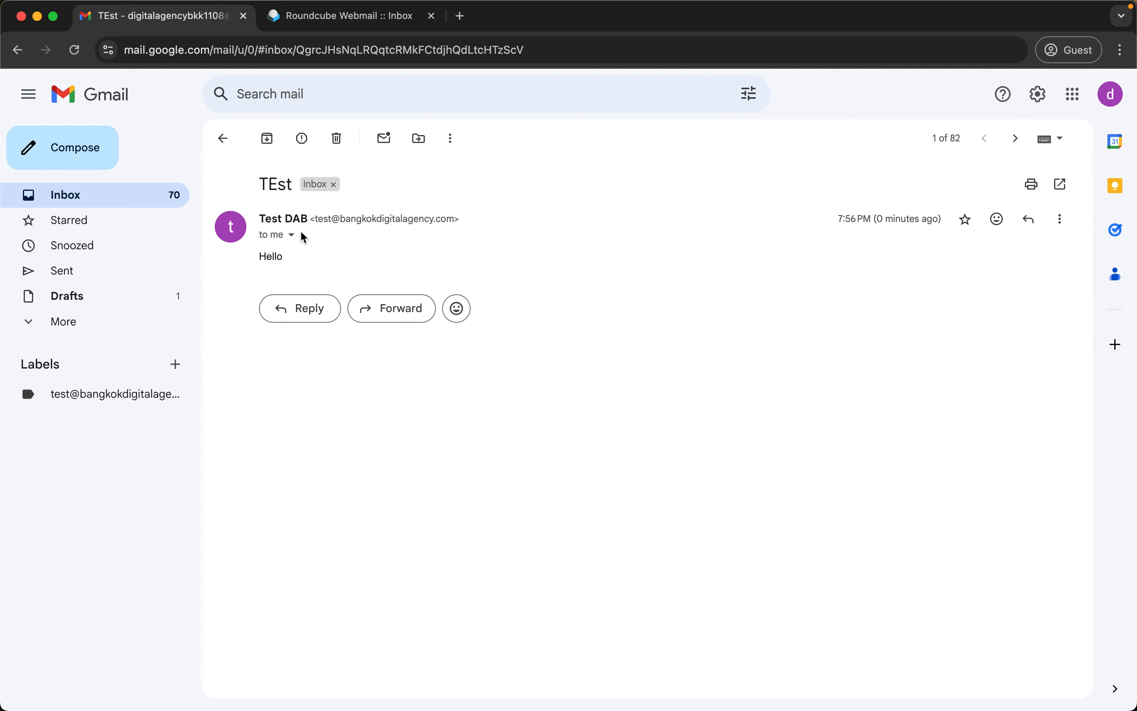
click(291, 235)
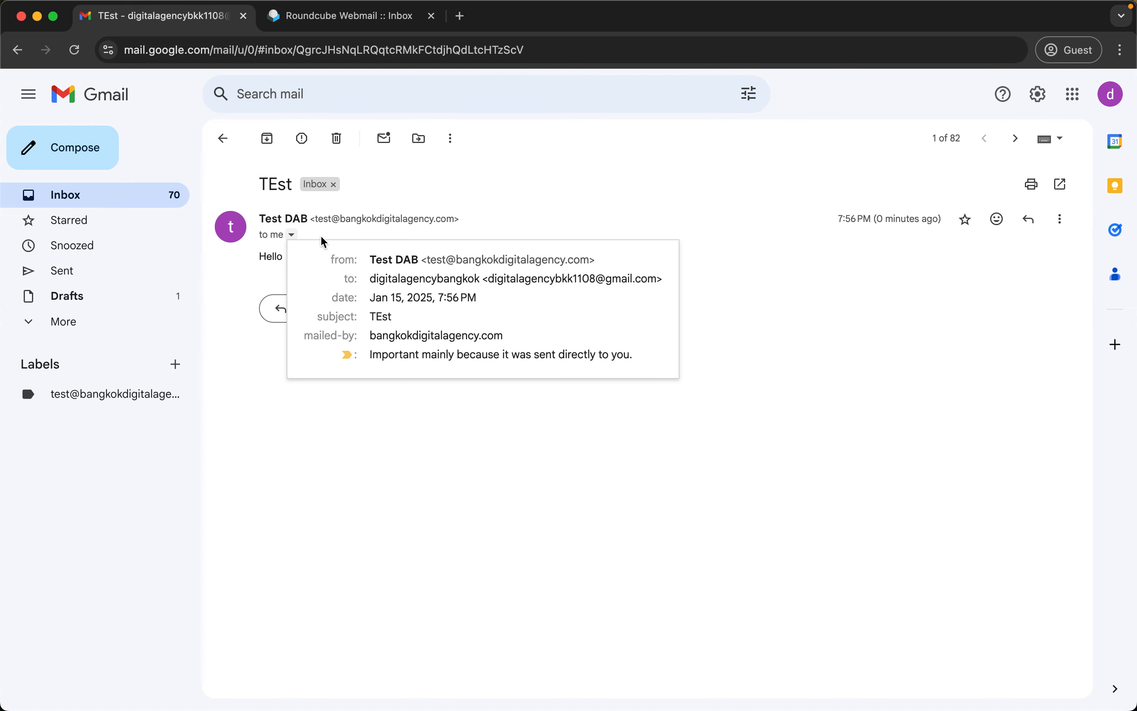
double_click(575, 278)
click(561, 277)
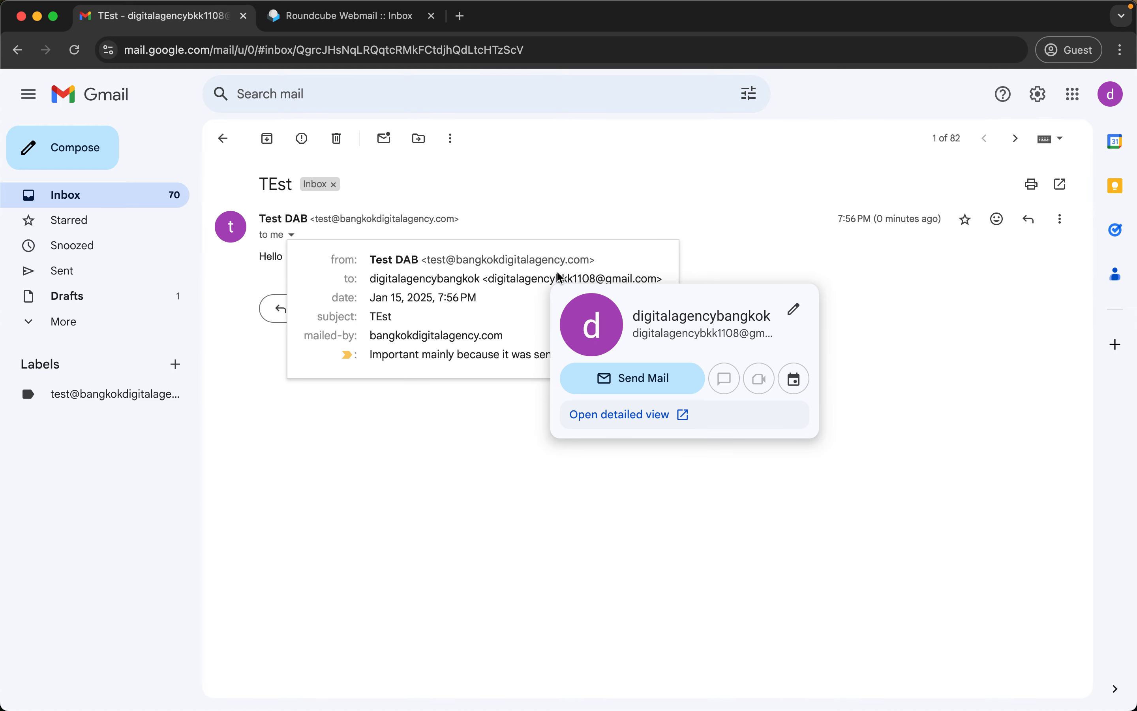
drag(428, 259, 587, 259)
key(super+c)
click(721, 244)
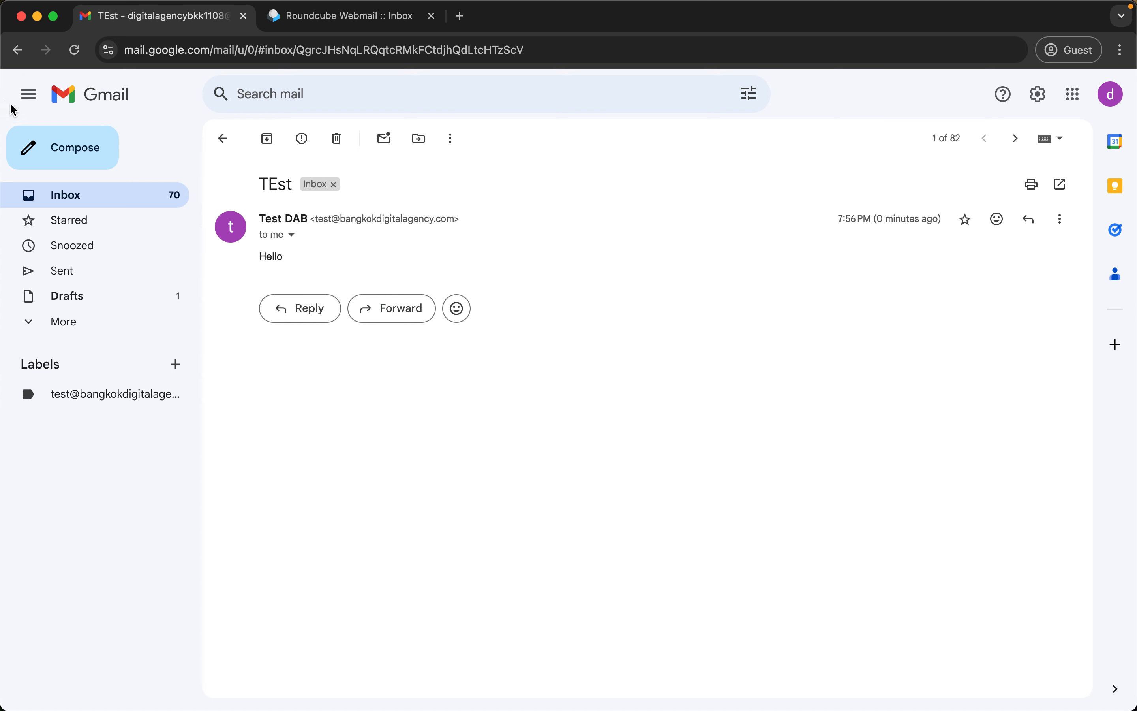
click(59, 146)
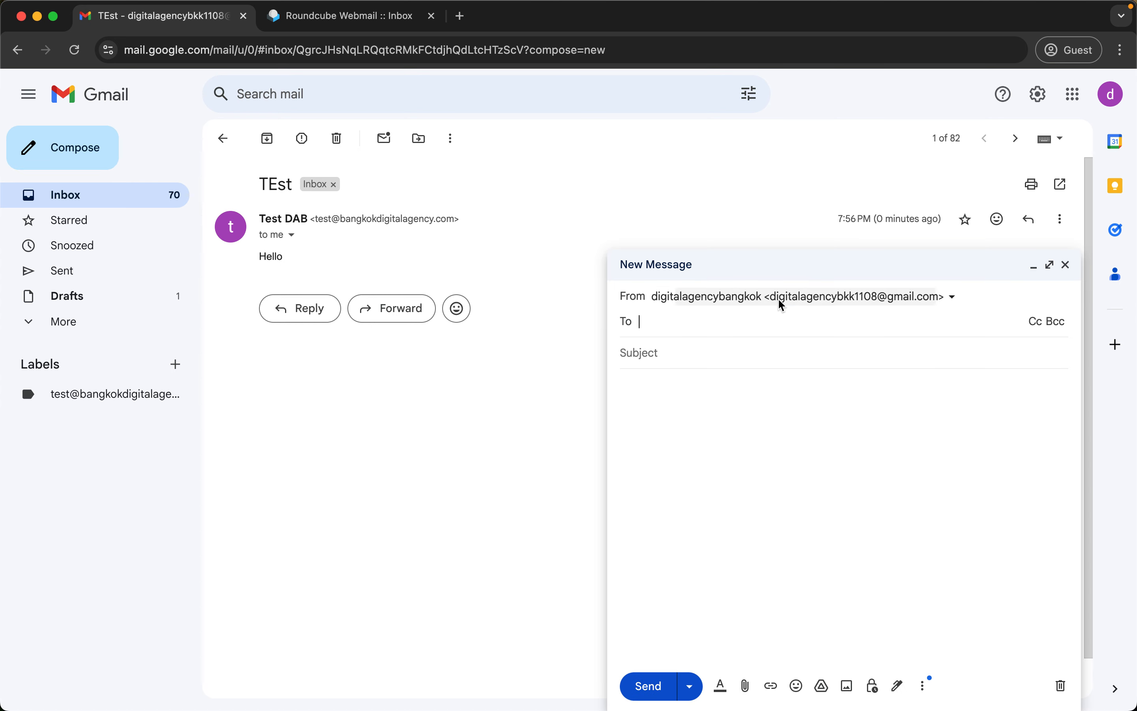
Keep the Gmail address as sender, add the custom-domain alias as recipient, and enter subject 'Hello'.
click(782, 304)
click(890, 297)
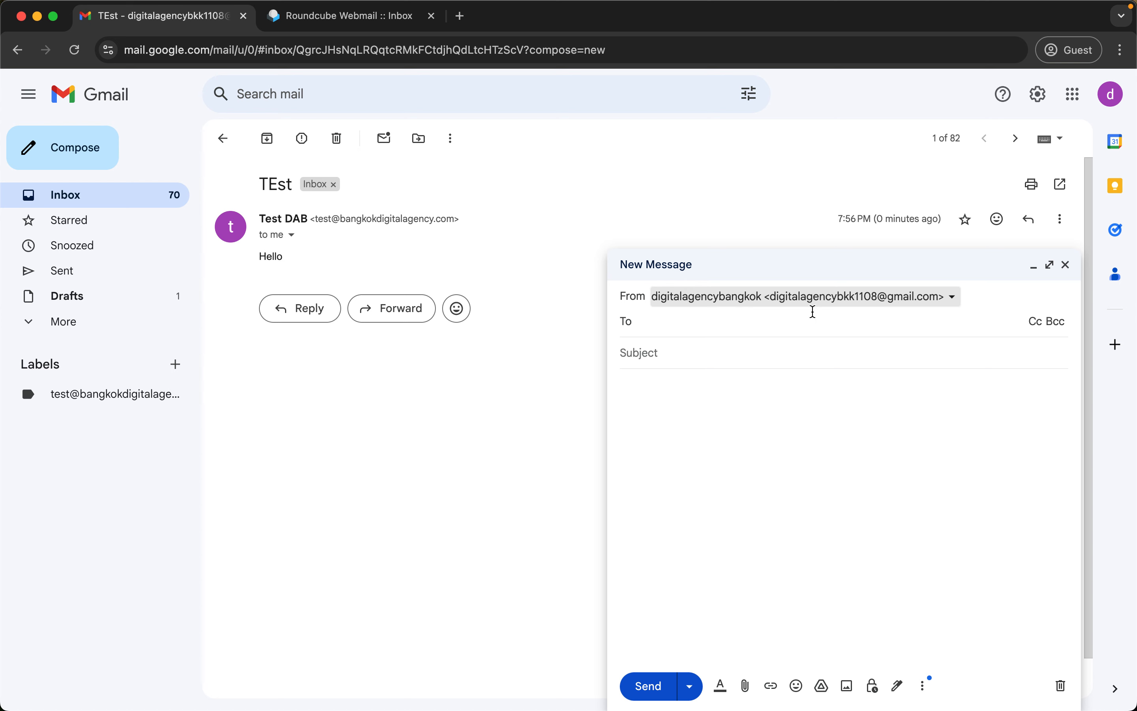
click(731, 328)
key(super+v)
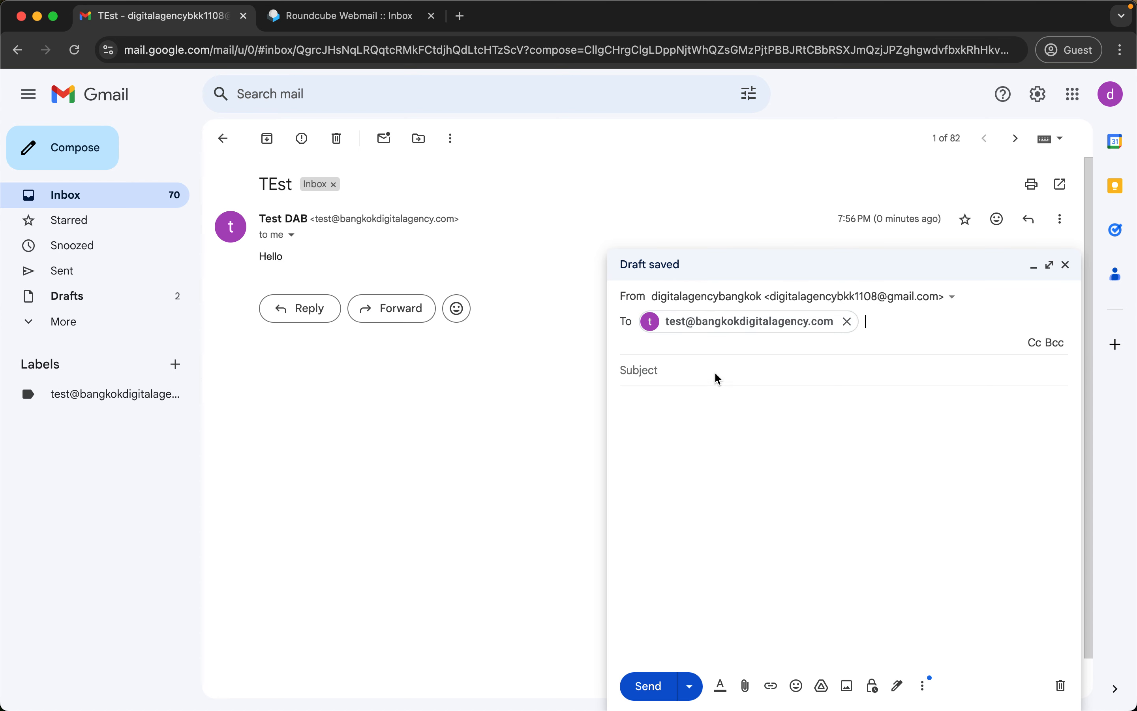
click(714, 371)
text(Hello)
key(Tab)
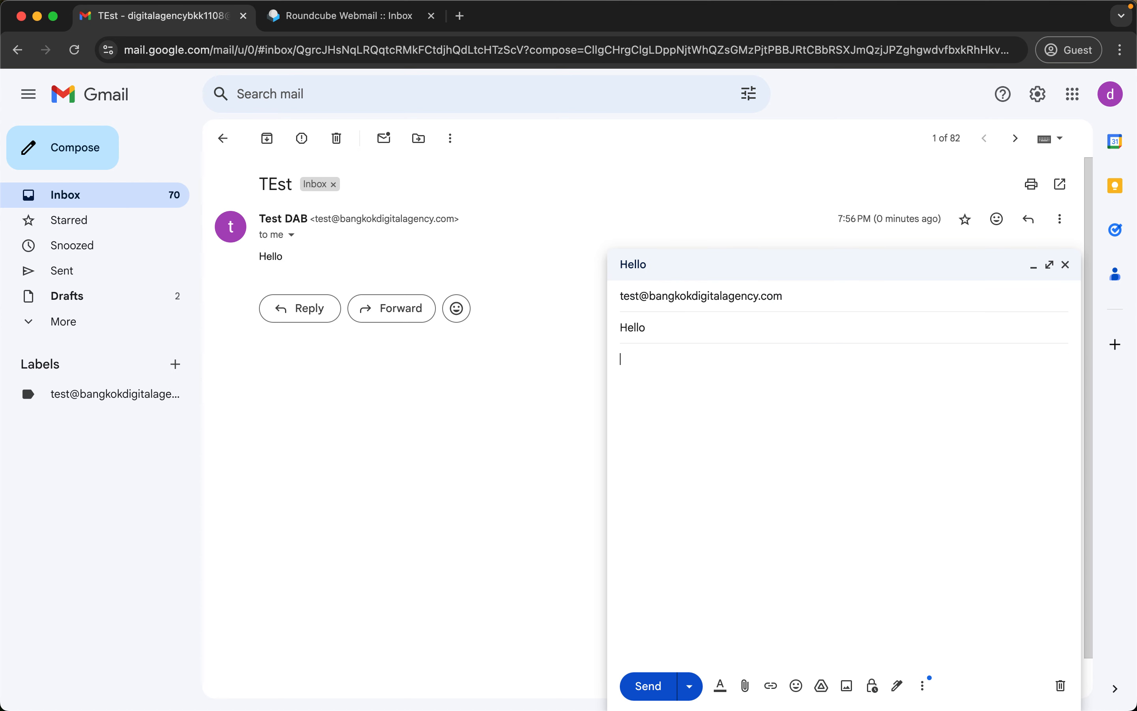
Change the subject to 'To webmail', send the message, and return to the inbox.
key(shift+Tab)
key(super+a)
text(To webmail)
key(Tab)
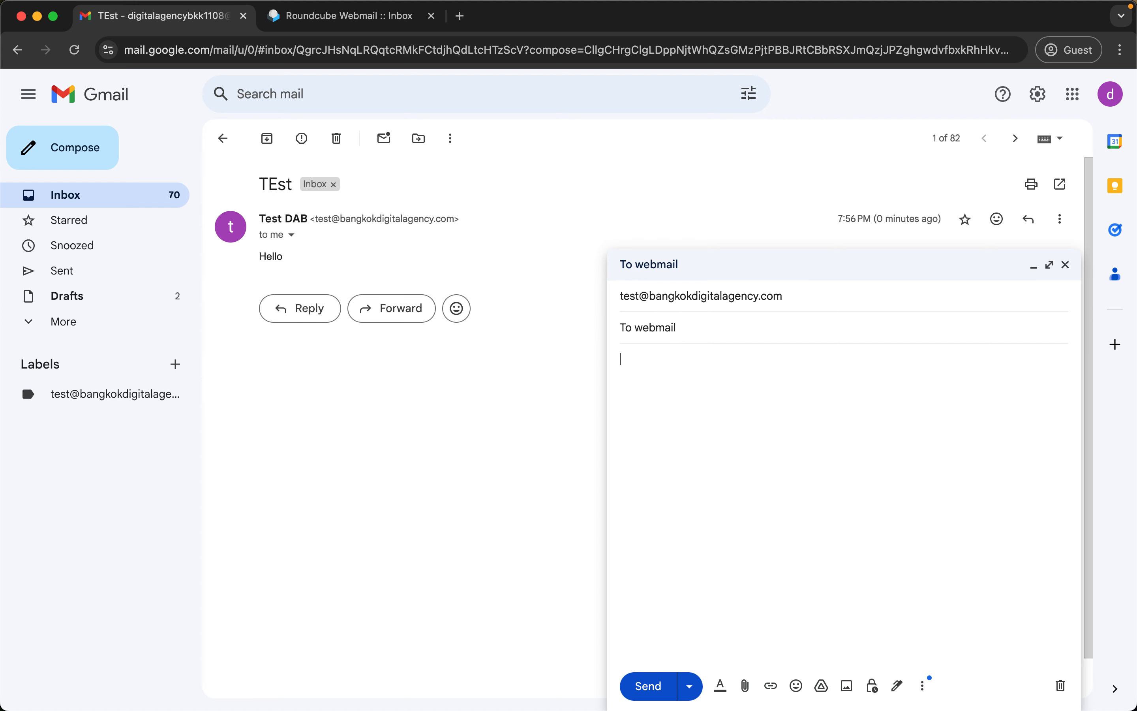
key(super+Return)
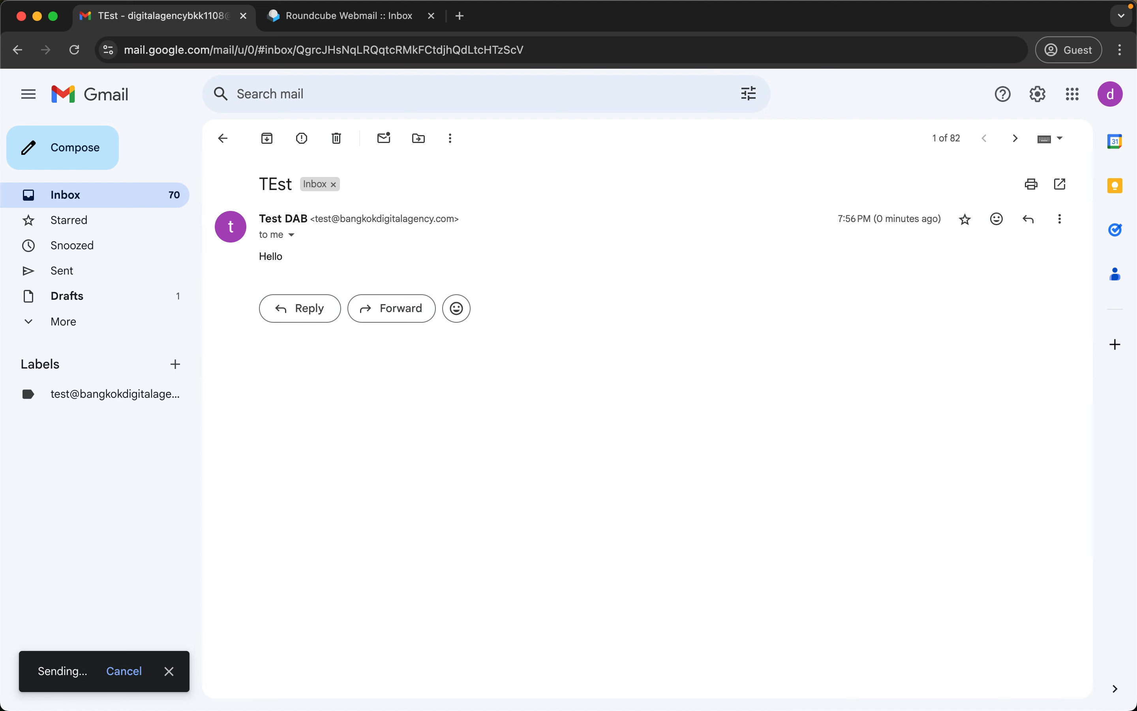
click(113, 99)
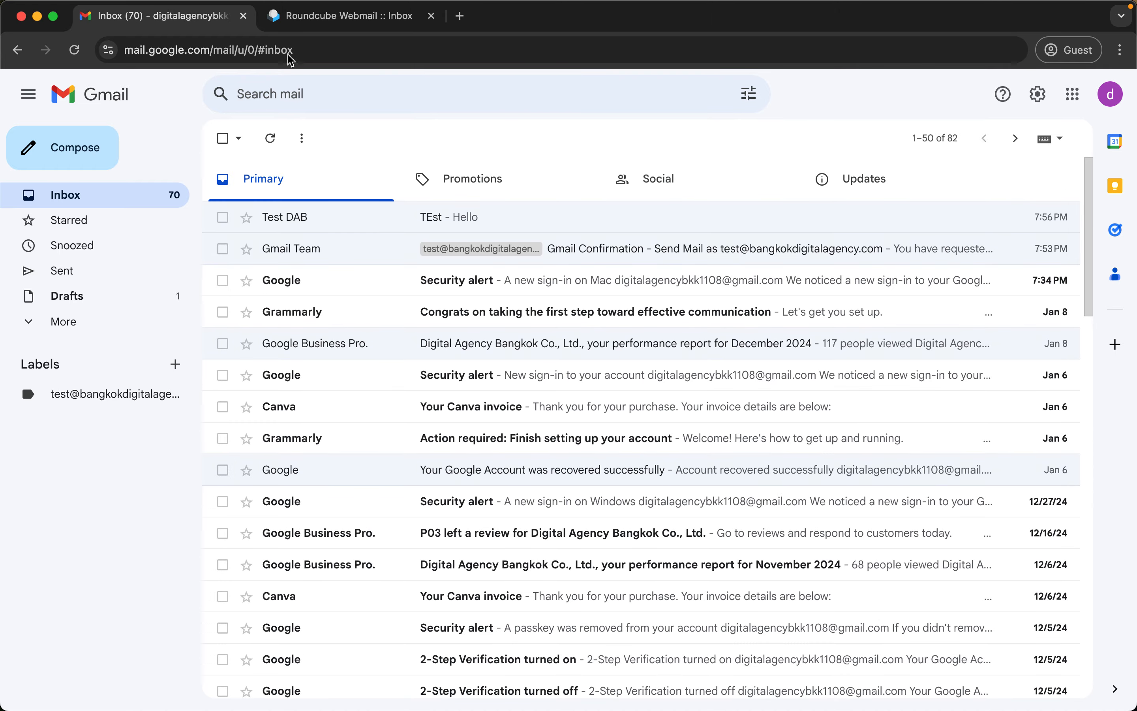
click(327, 24)
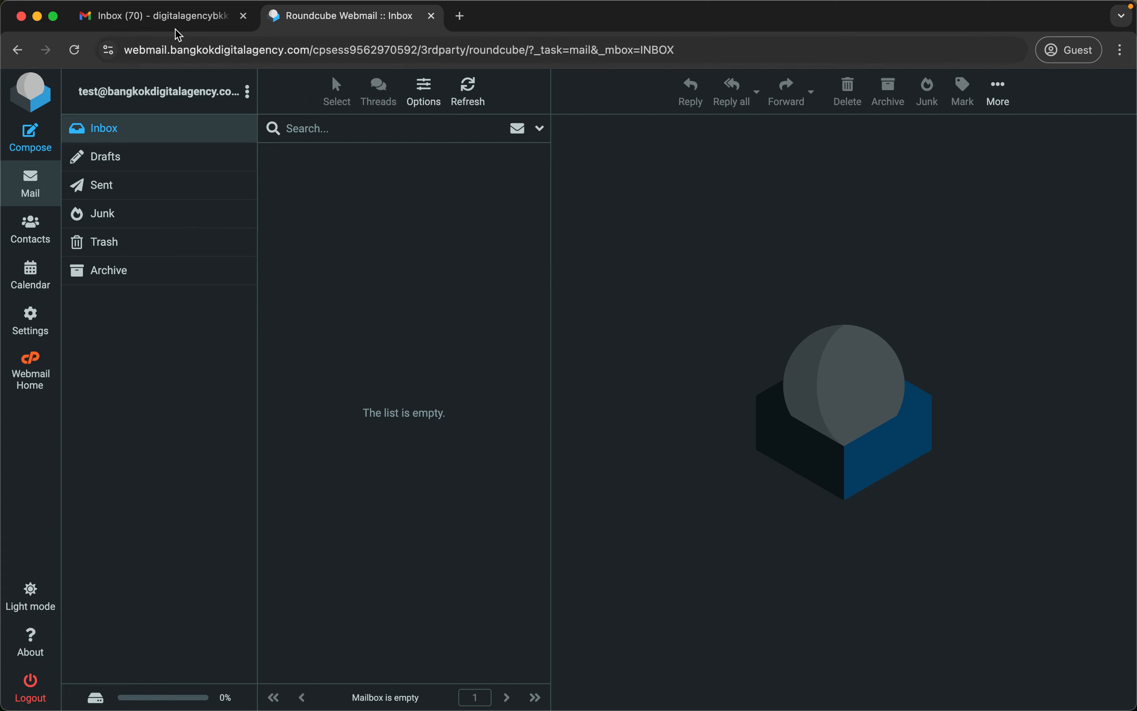
click(174, 16)
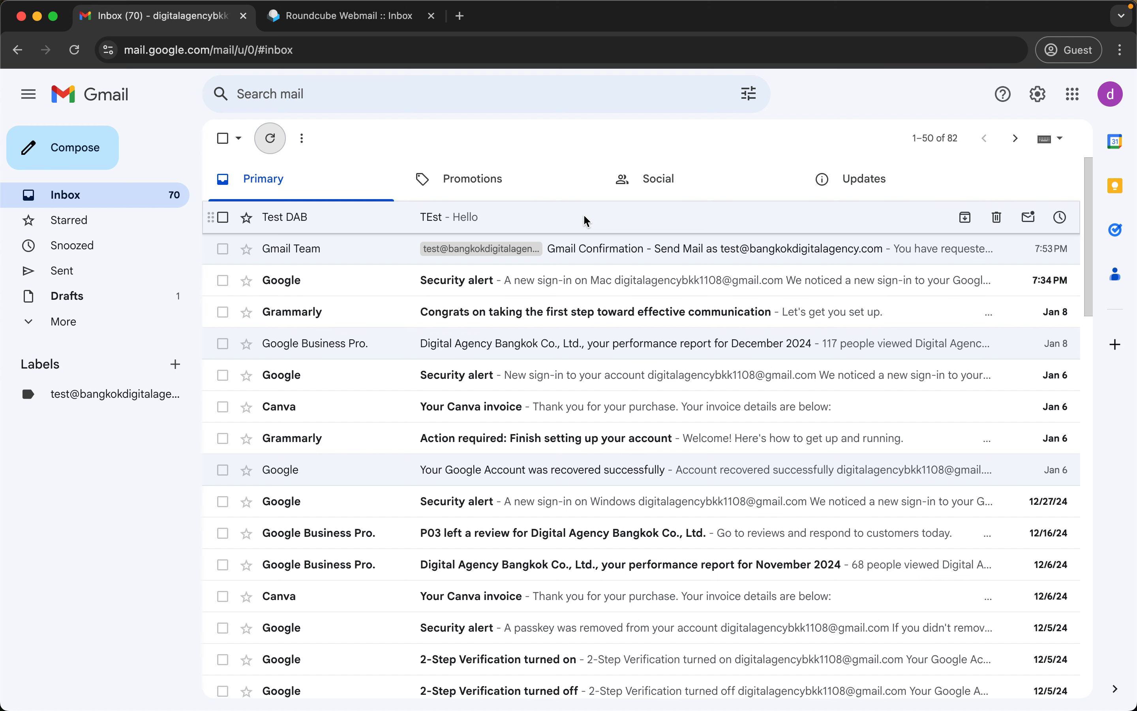
click(331, 15)
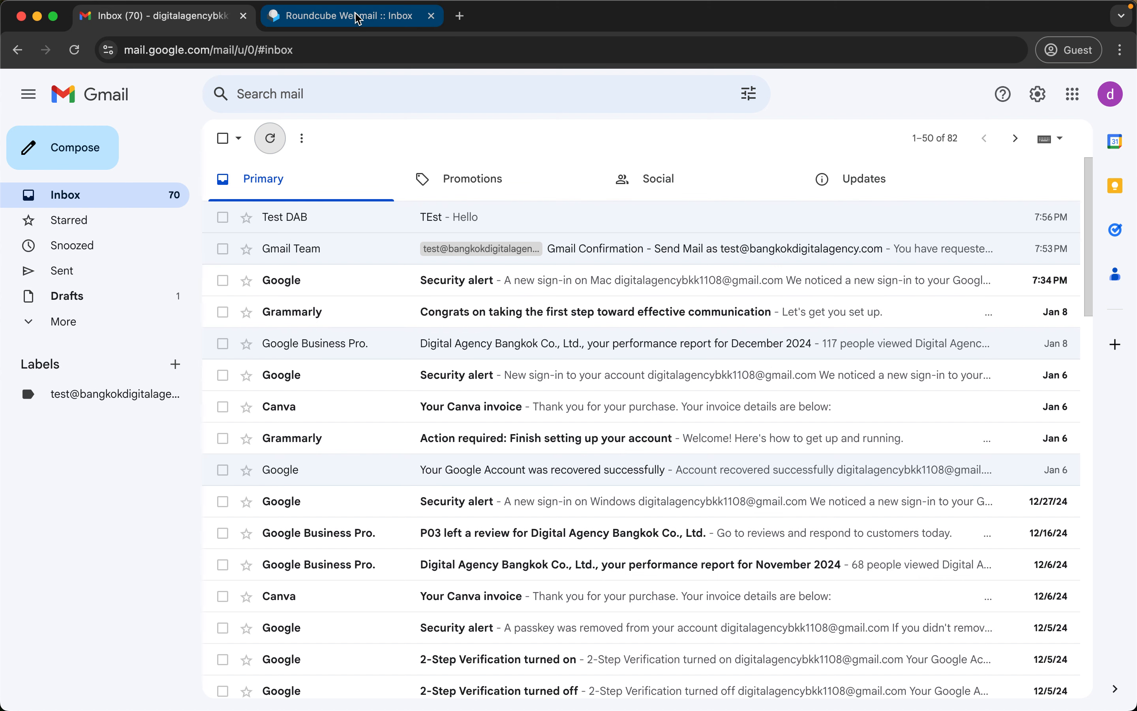
click(469, 93)
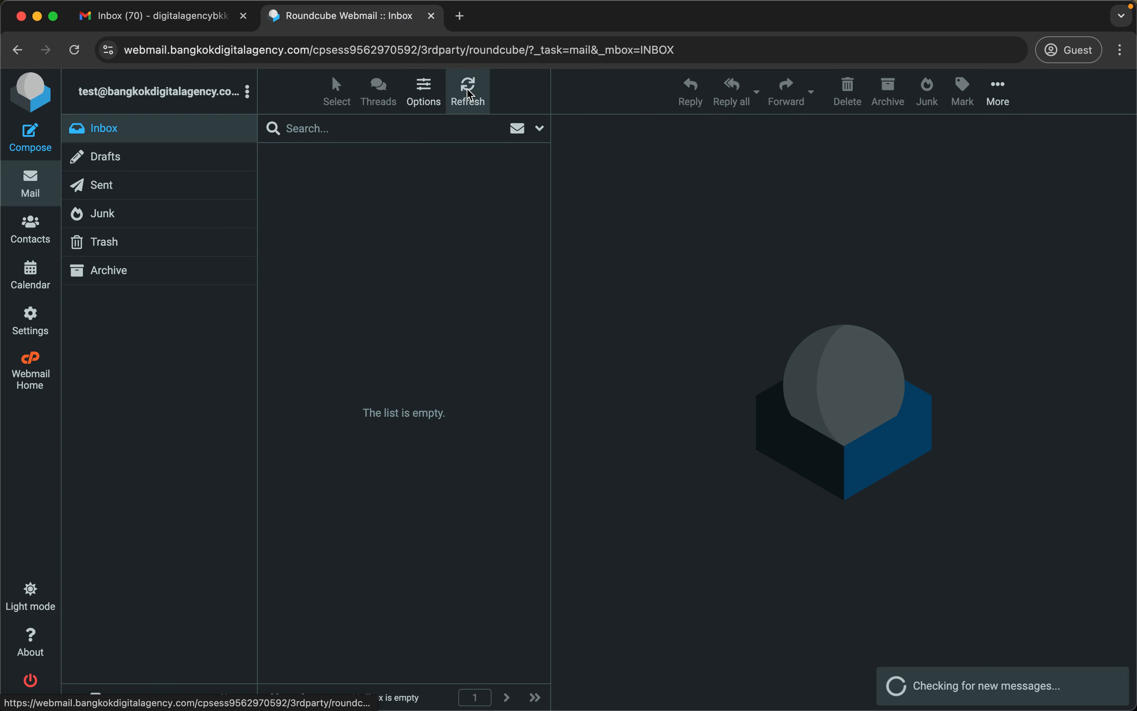
click(468, 93)
click(469, 93)
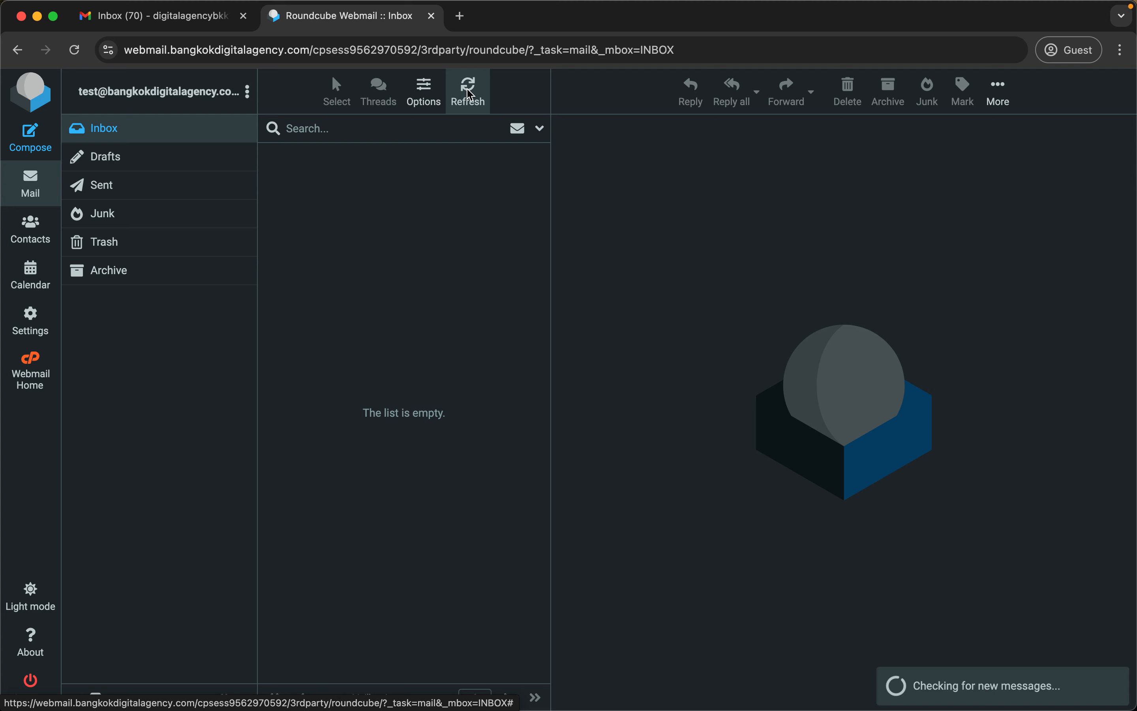
click(183, 19)
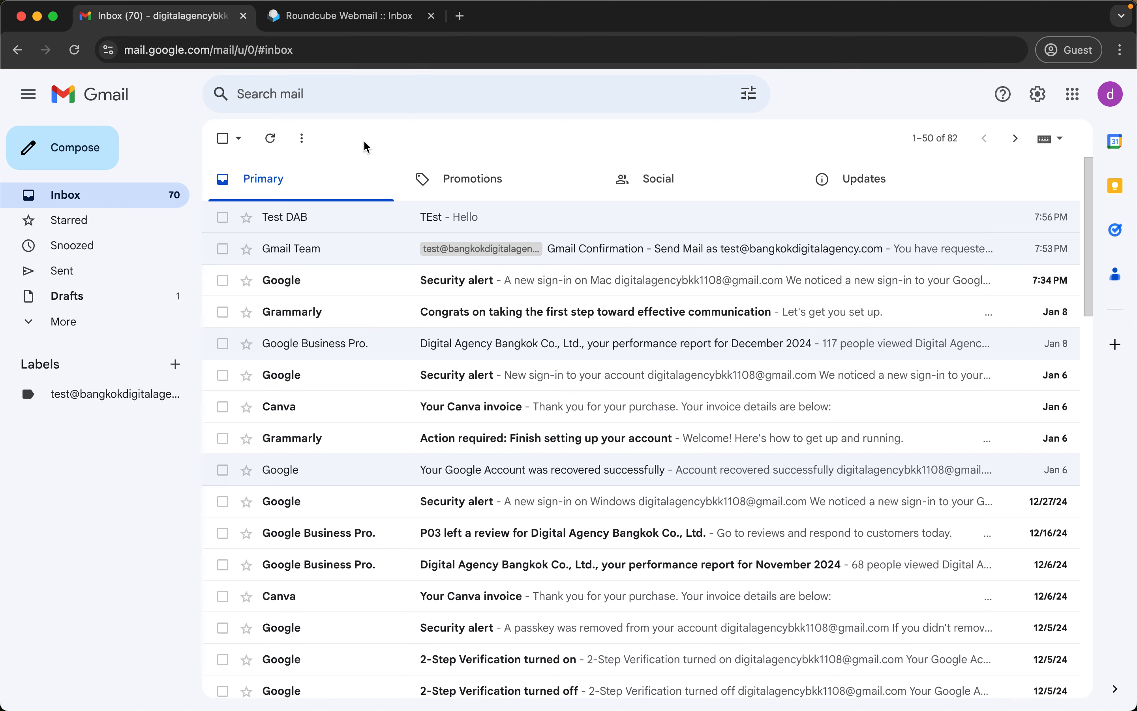
Open the sent 'To webmail' message in All Mail, check its sender and recipient details, then view the custom-domain label.
click(76, 322)
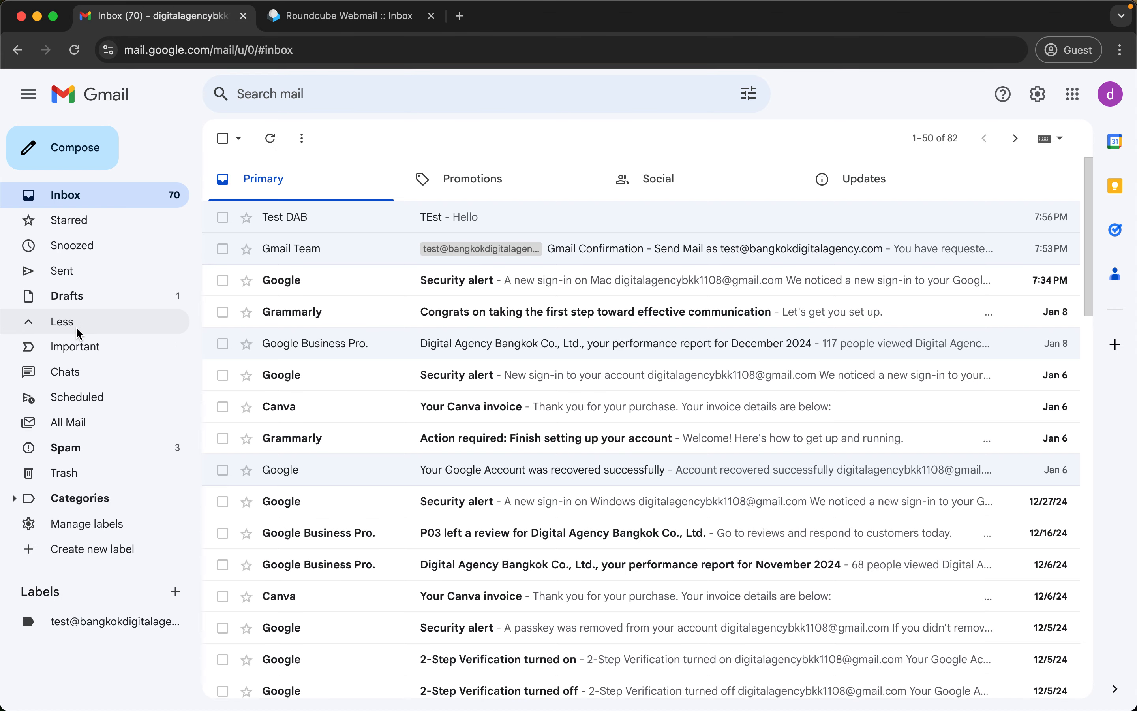
click(77, 422)
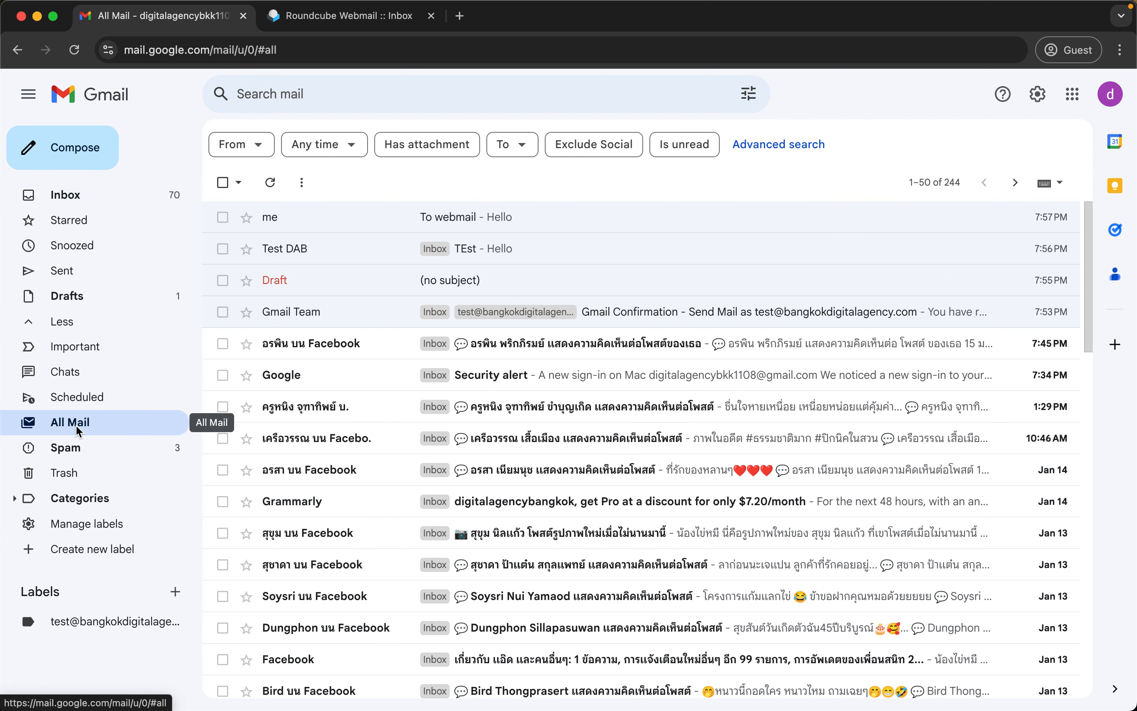
click(460, 215)
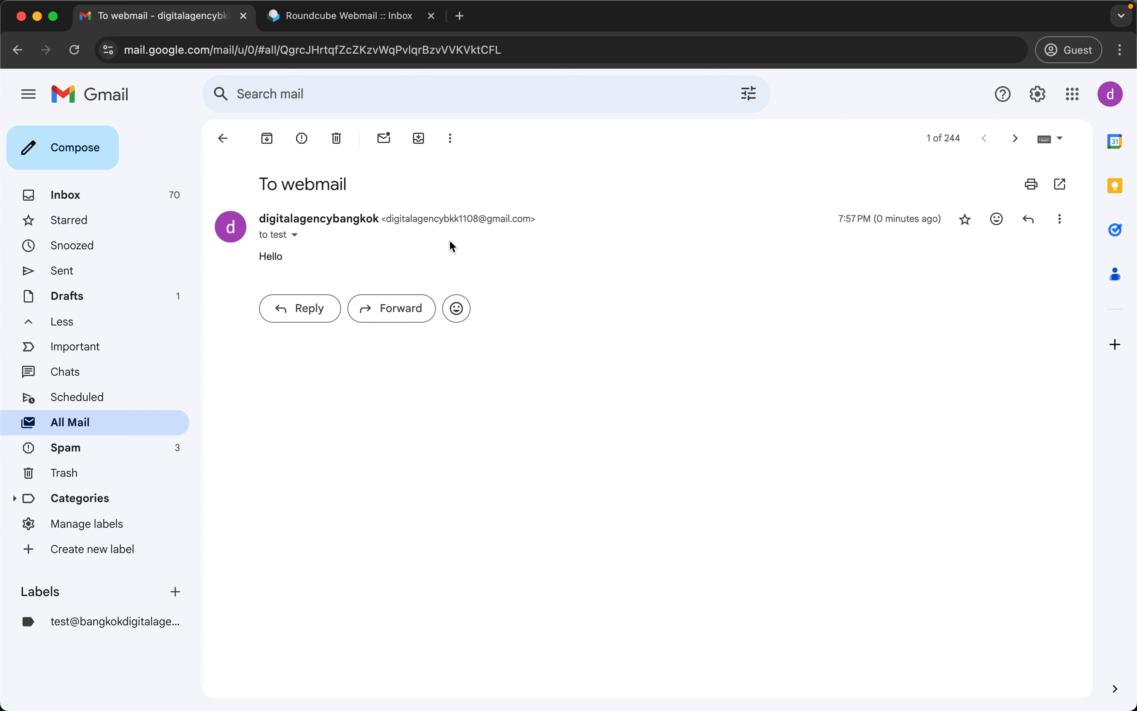
drag(274, 186, 384, 196)
click(296, 234)
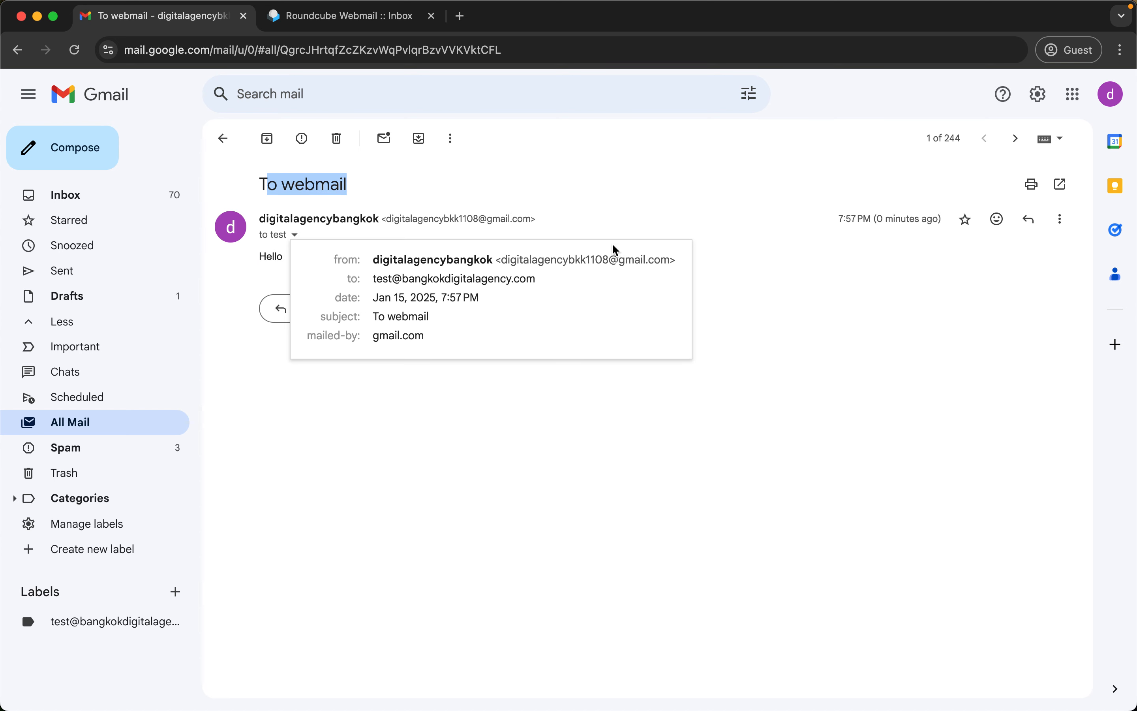
click(712, 242)
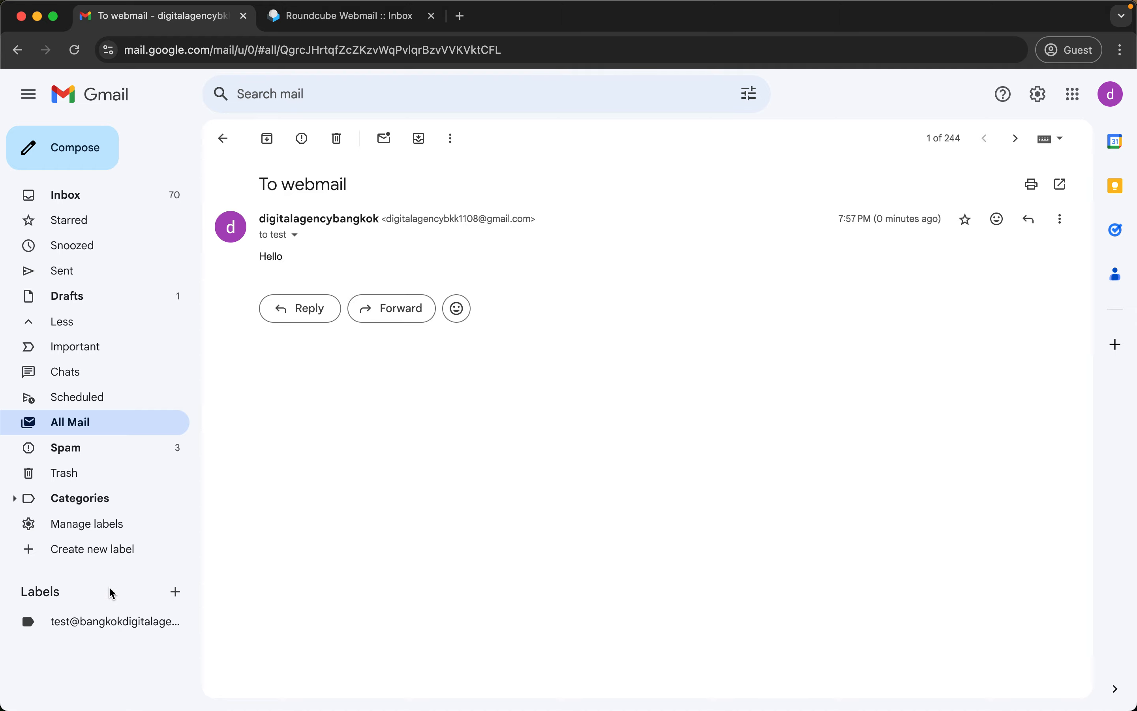
click(87, 629)
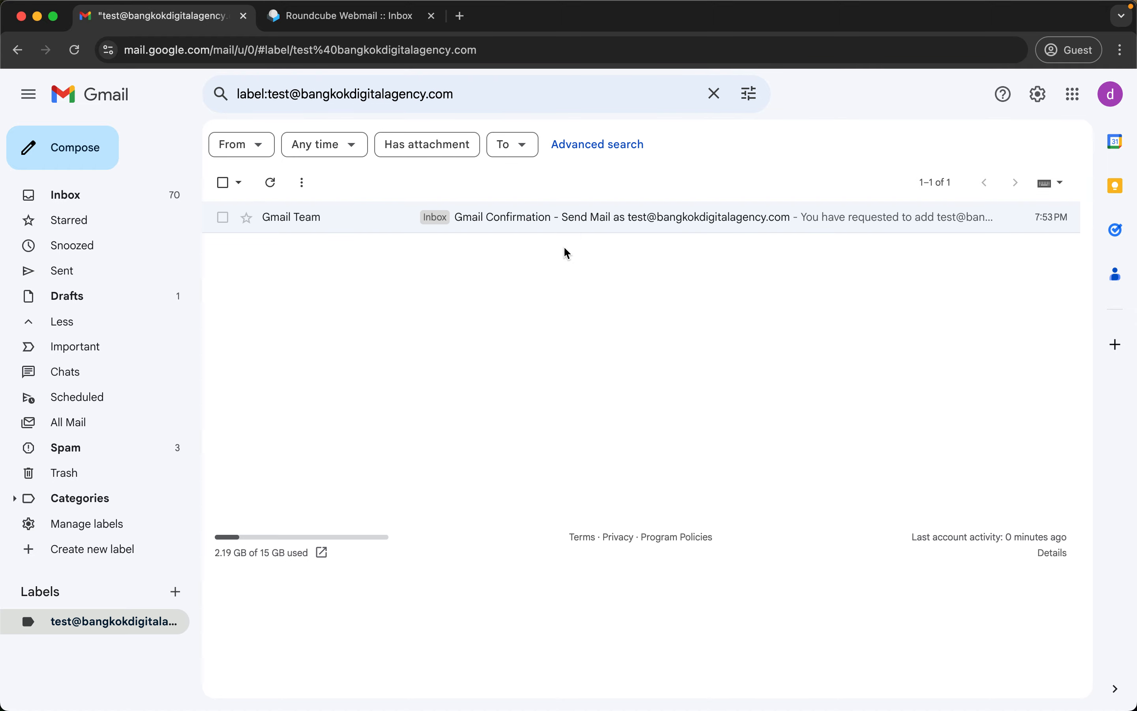
Open the Gmail Confirmation email, then review the 'To webmail' message's delivery details in All Mail.
click(589, 231)
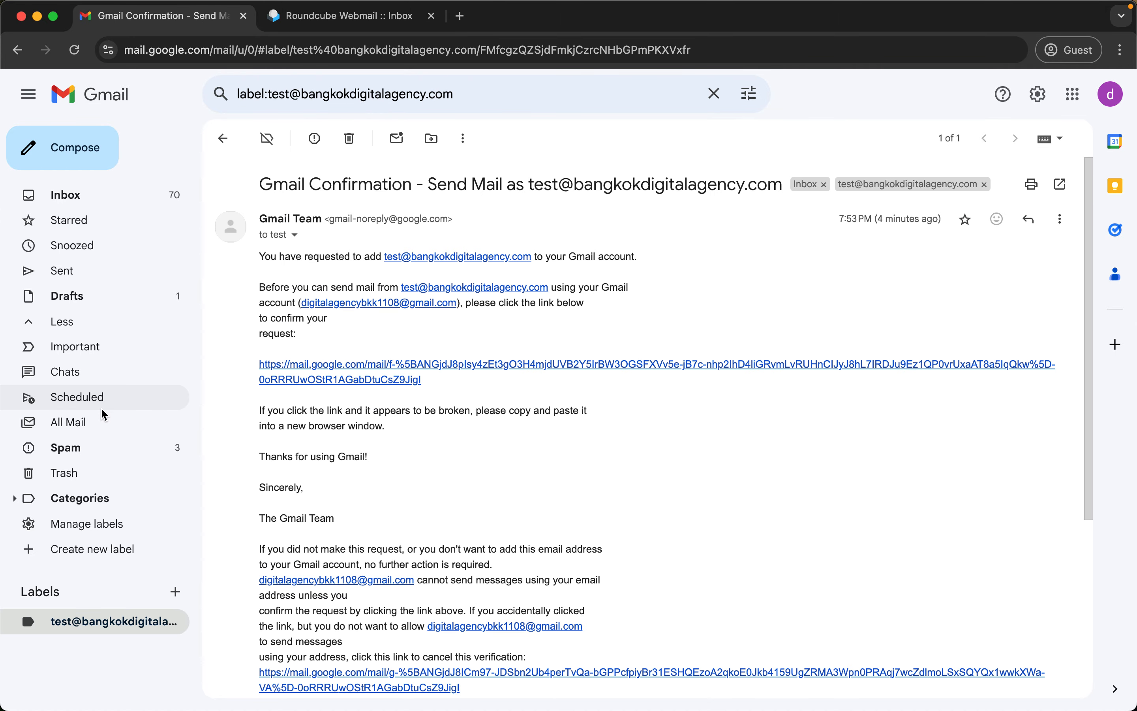
click(79, 423)
click(497, 221)
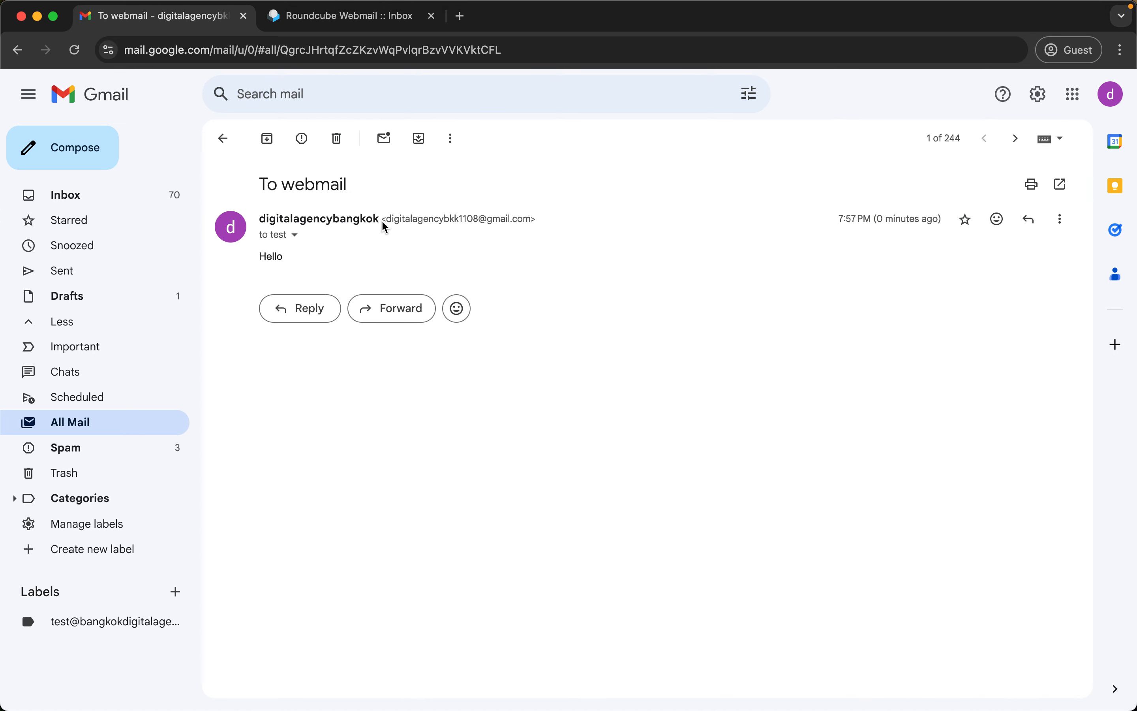
drag(388, 221, 509, 220)
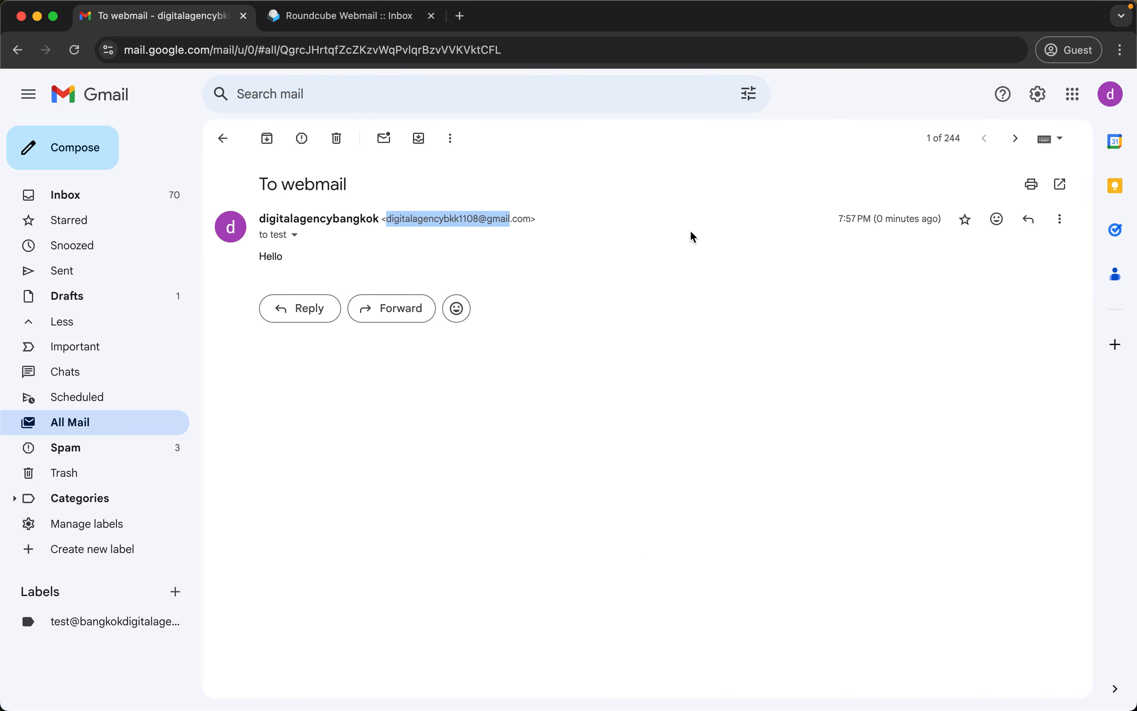
click(294, 234)
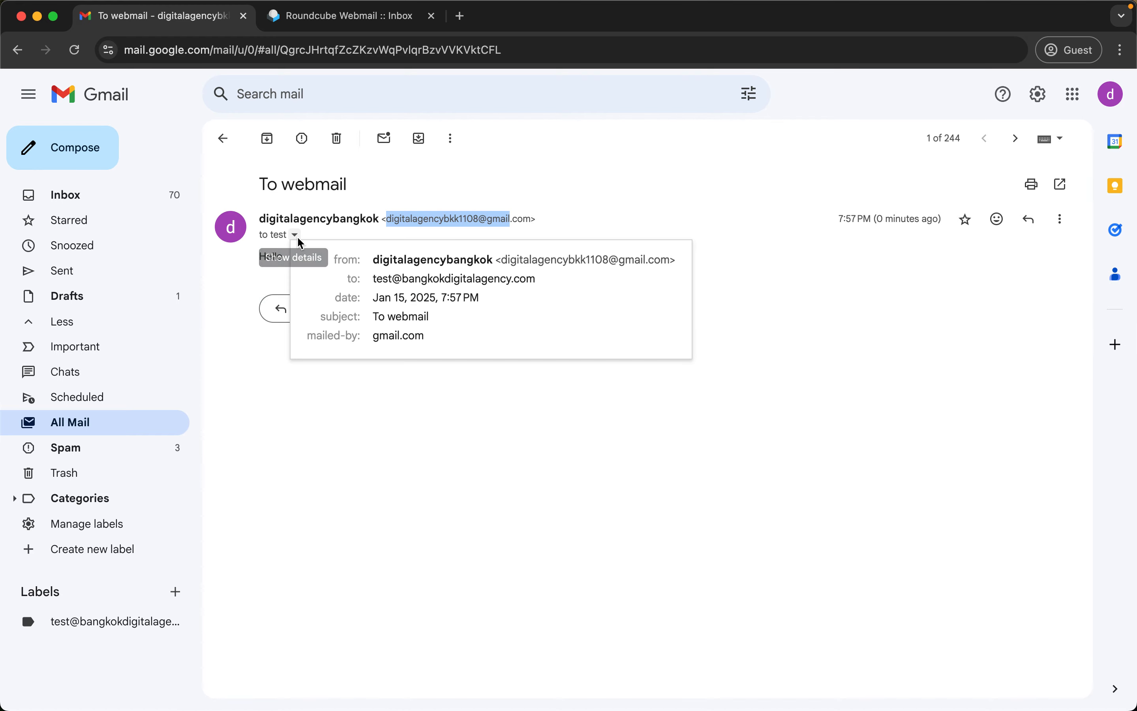
click(506, 224)
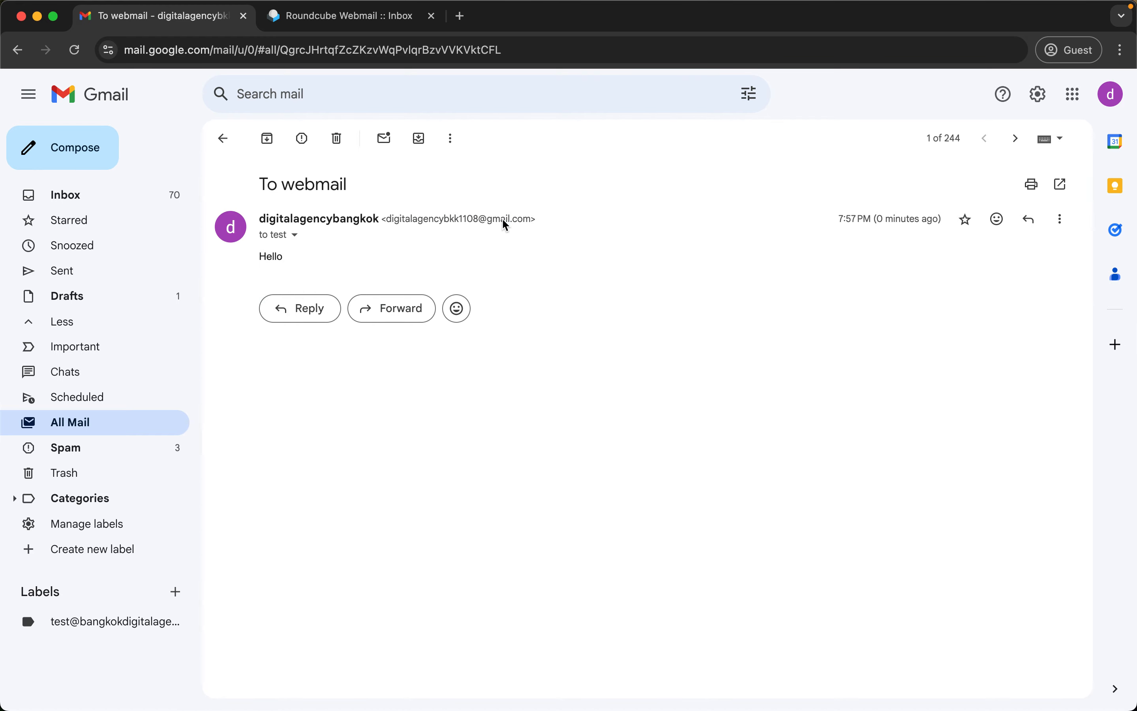
Reopen the Gmail Confirmation under the custom-domain label, check its sender address, and return to Inbox.
click(99, 630)
click(532, 234)
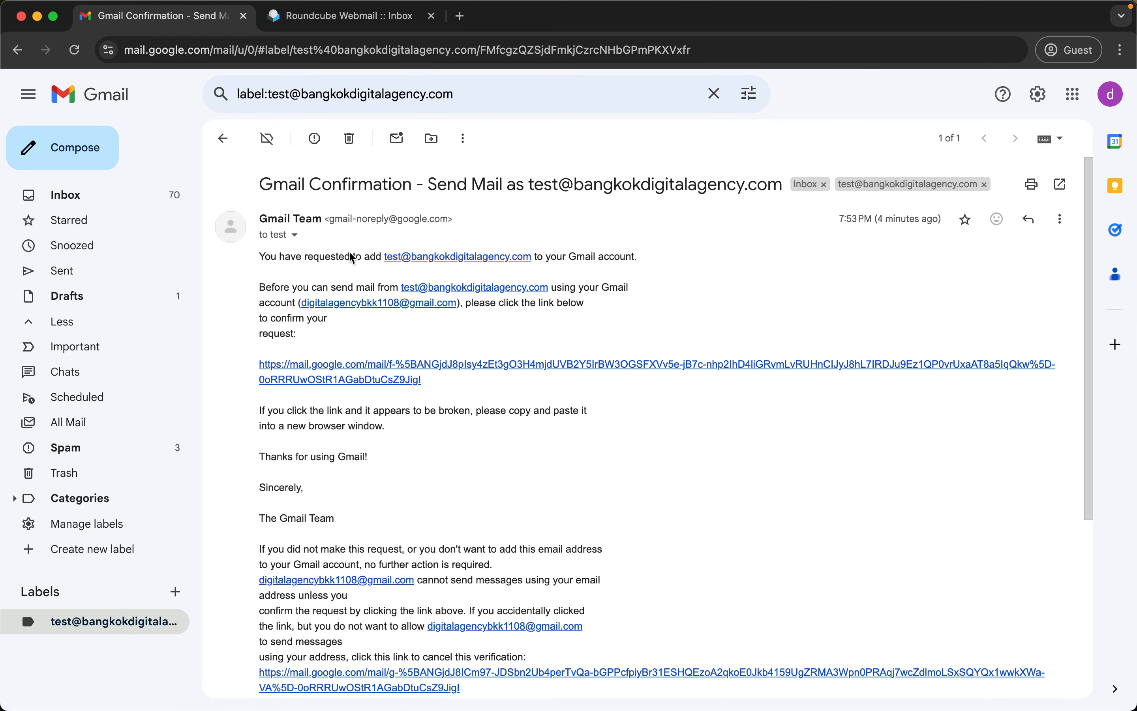
drag(331, 220, 449, 219)
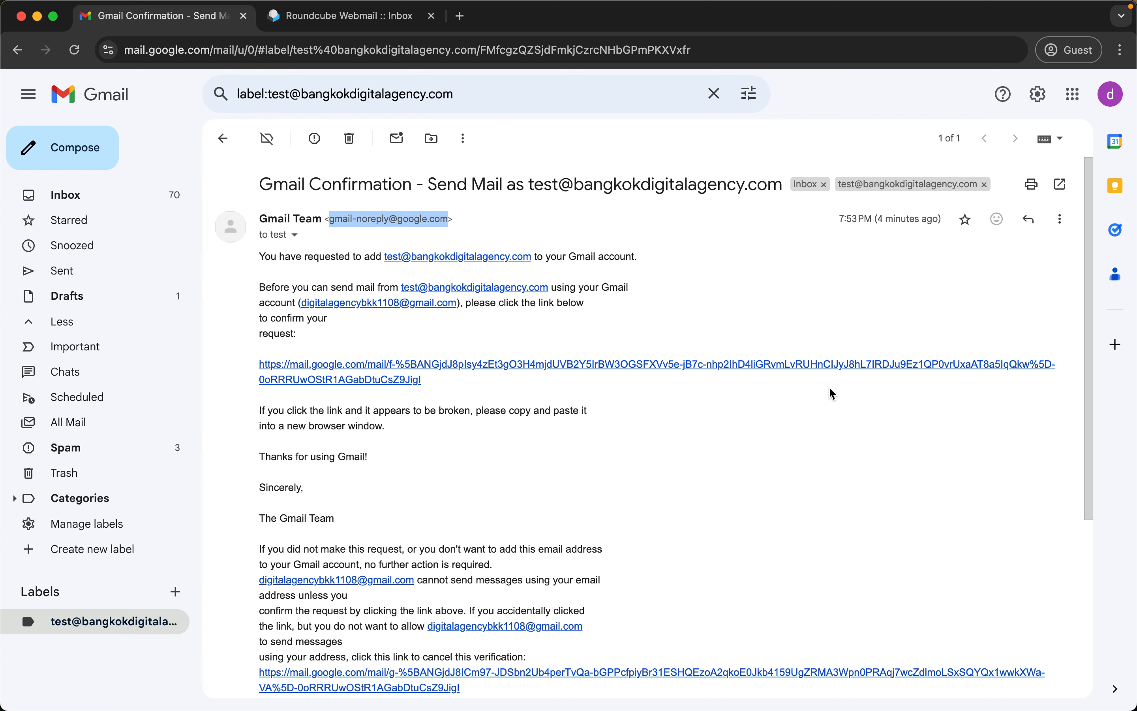
click(114, 206)
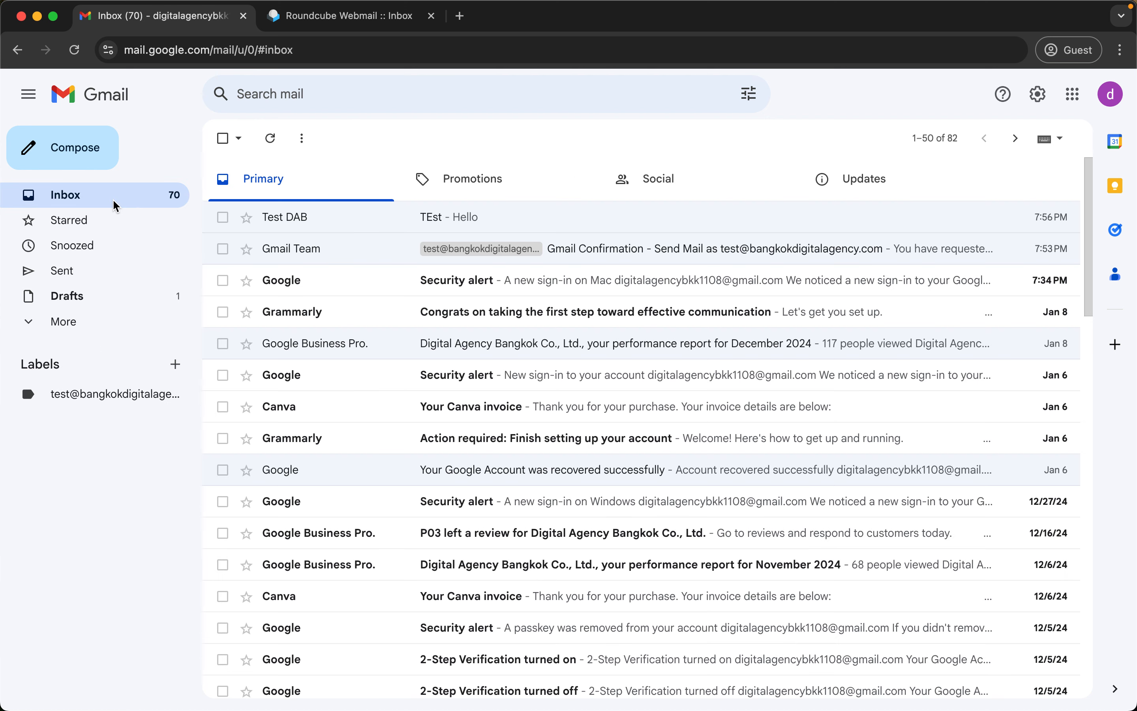